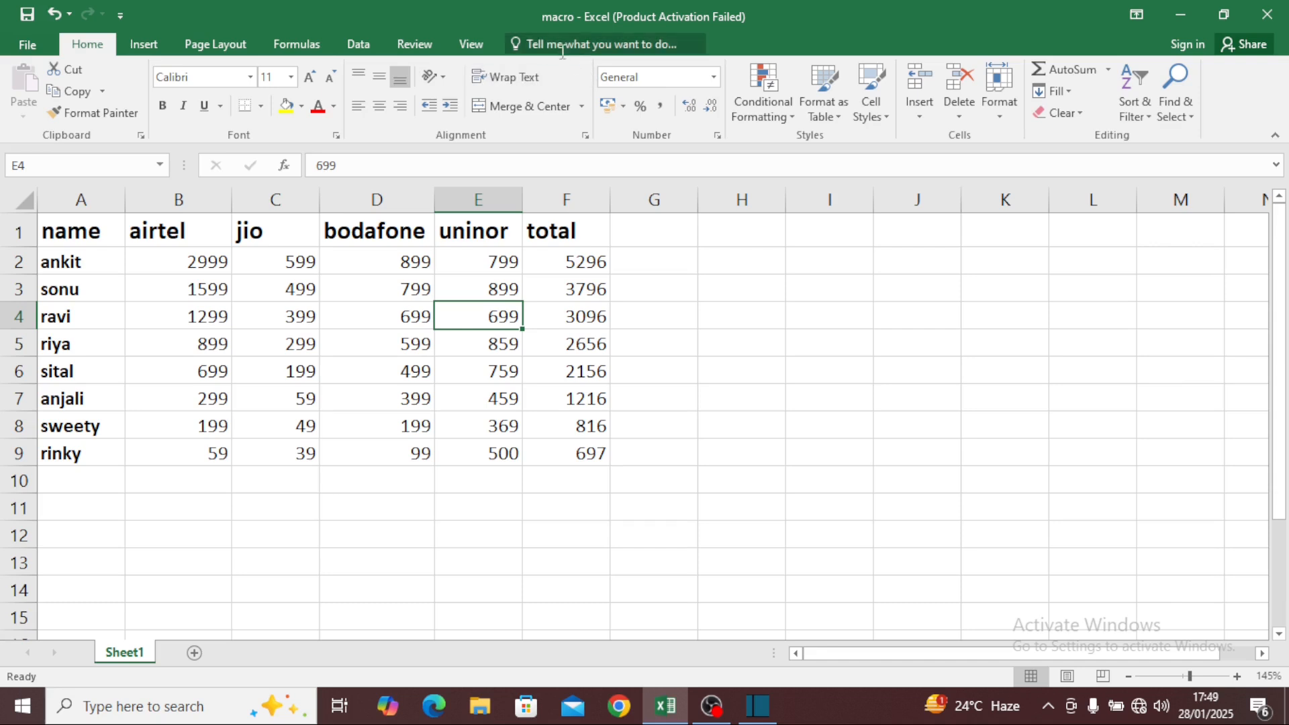
pyautogui.click(471, 44)
pyautogui.click(940, 116)
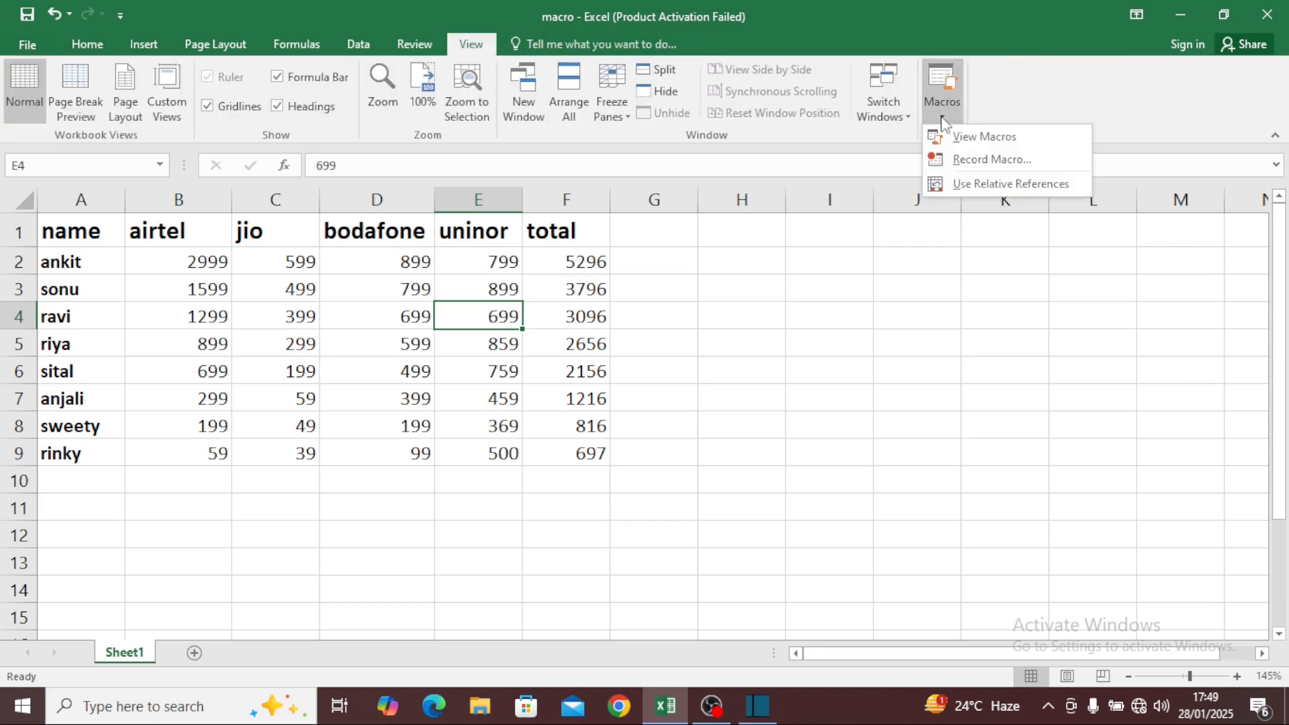
pyautogui.click(641, 264)
pyautogui.click(549, 291)
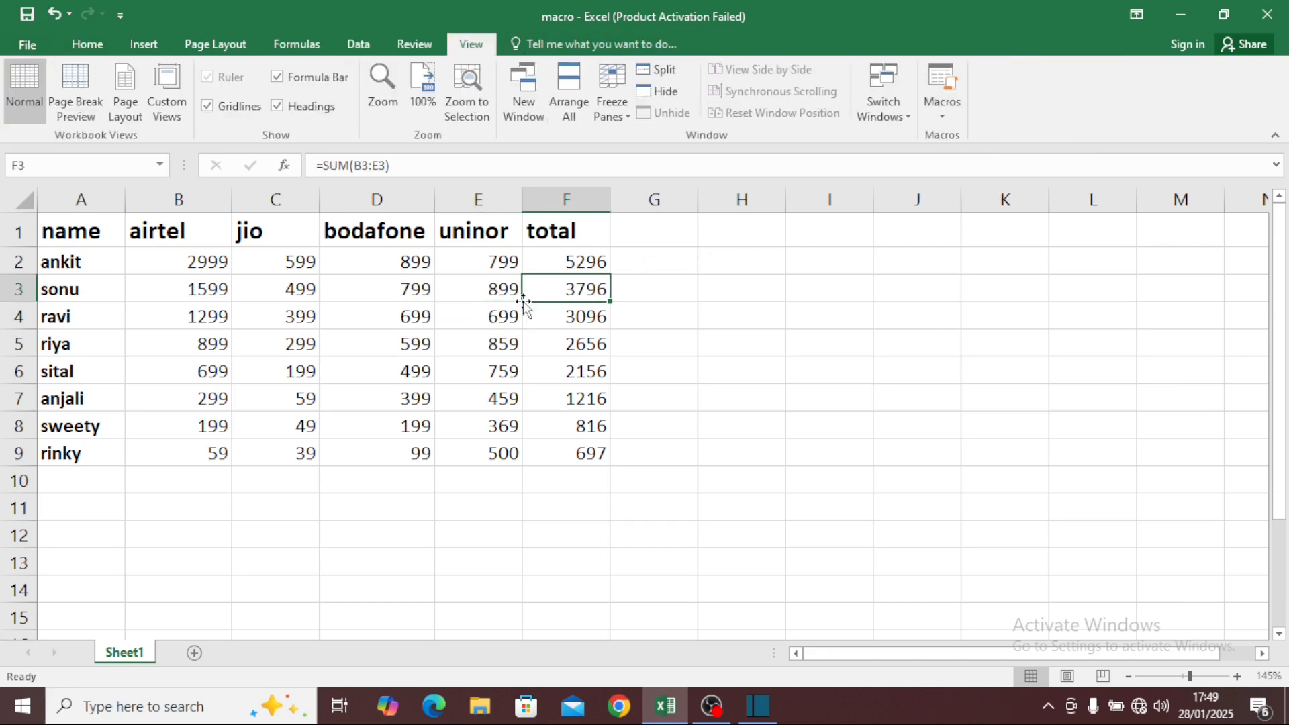
pyautogui.click(409, 268)
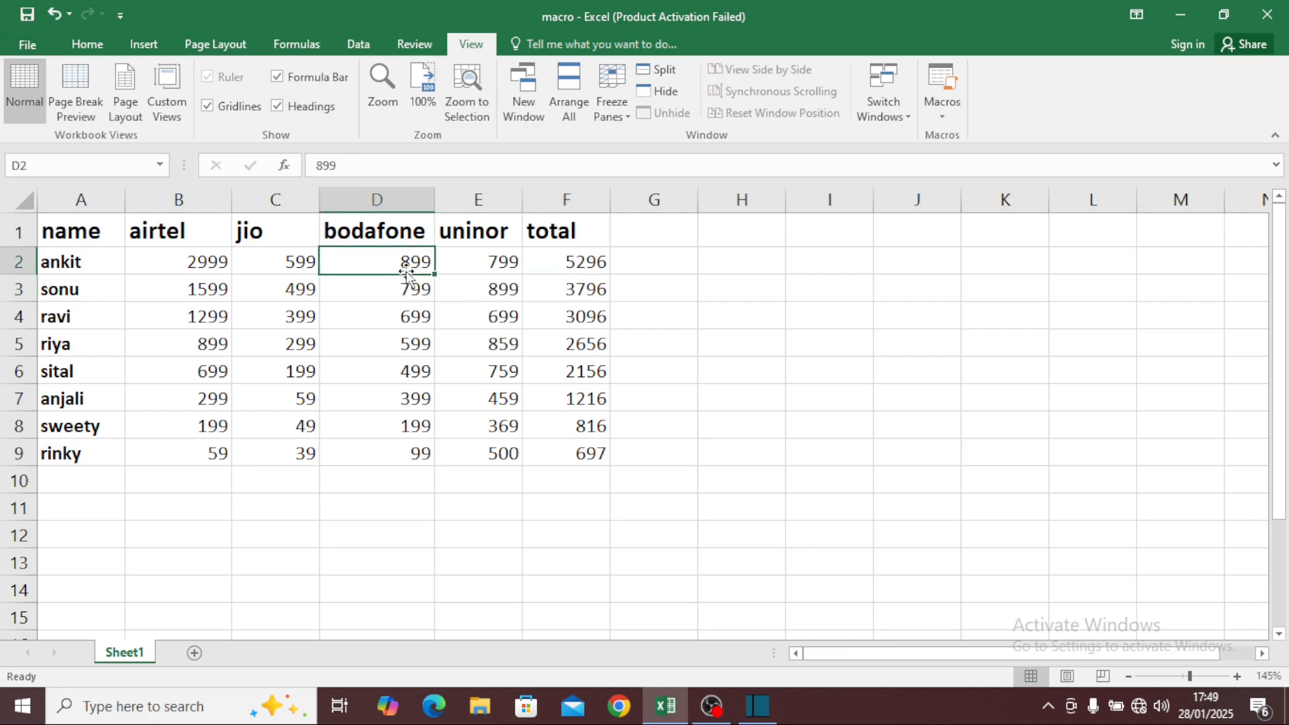
pyautogui.click(186, 318)
pyautogui.click(153, 288)
pyautogui.click(121, 240)
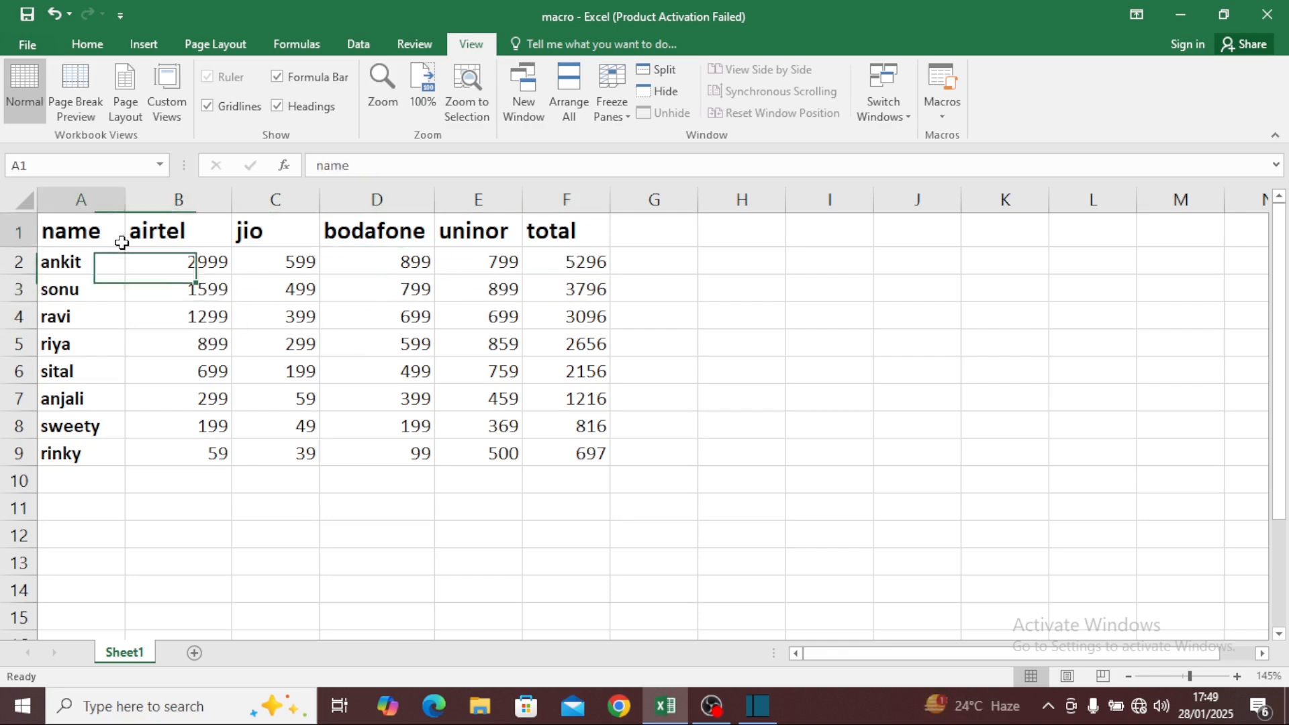
pyautogui.click(106, 317)
pyautogui.click(101, 263)
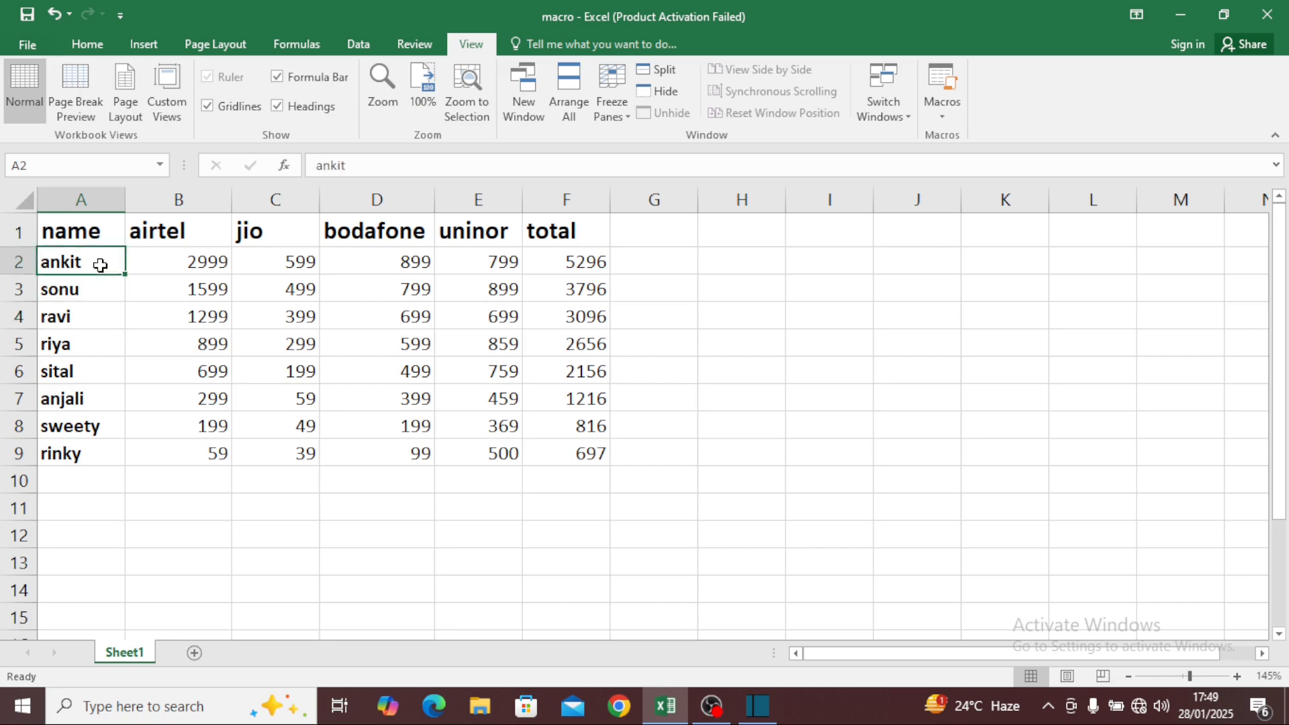
pyautogui.click(228, 325)
pyautogui.click(303, 425)
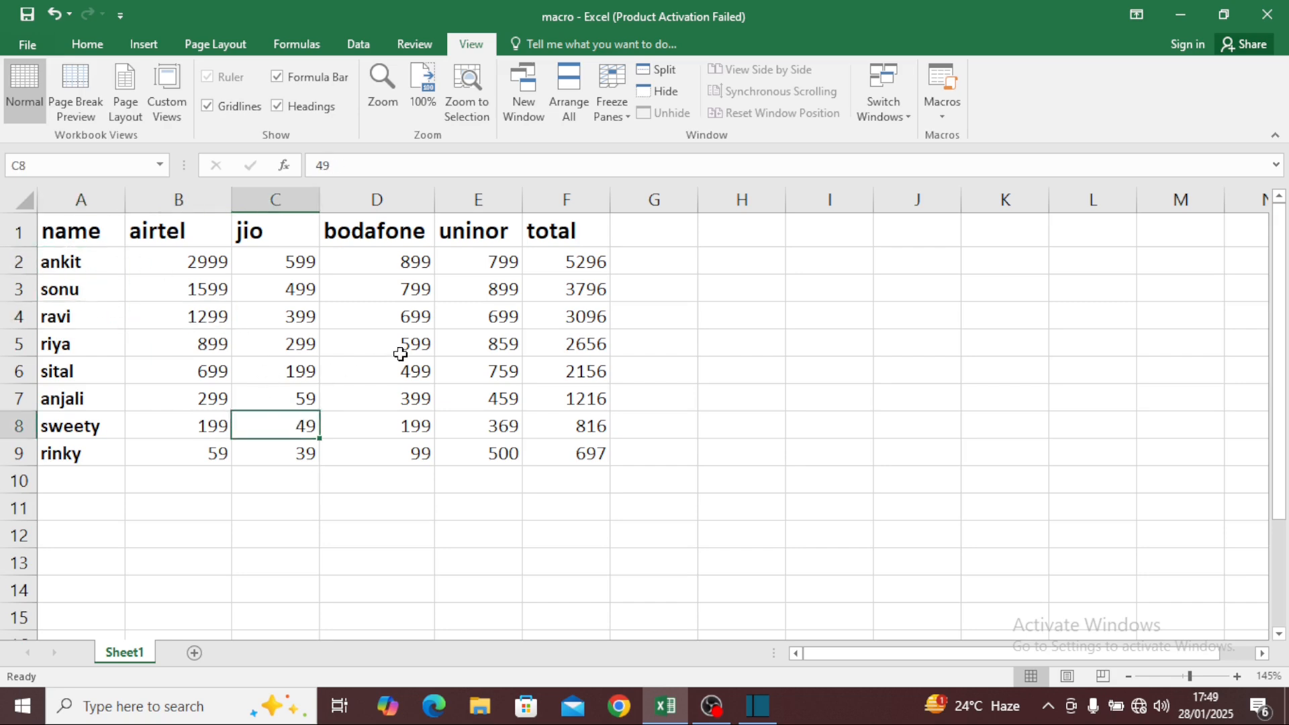
pyautogui.click(471, 337)
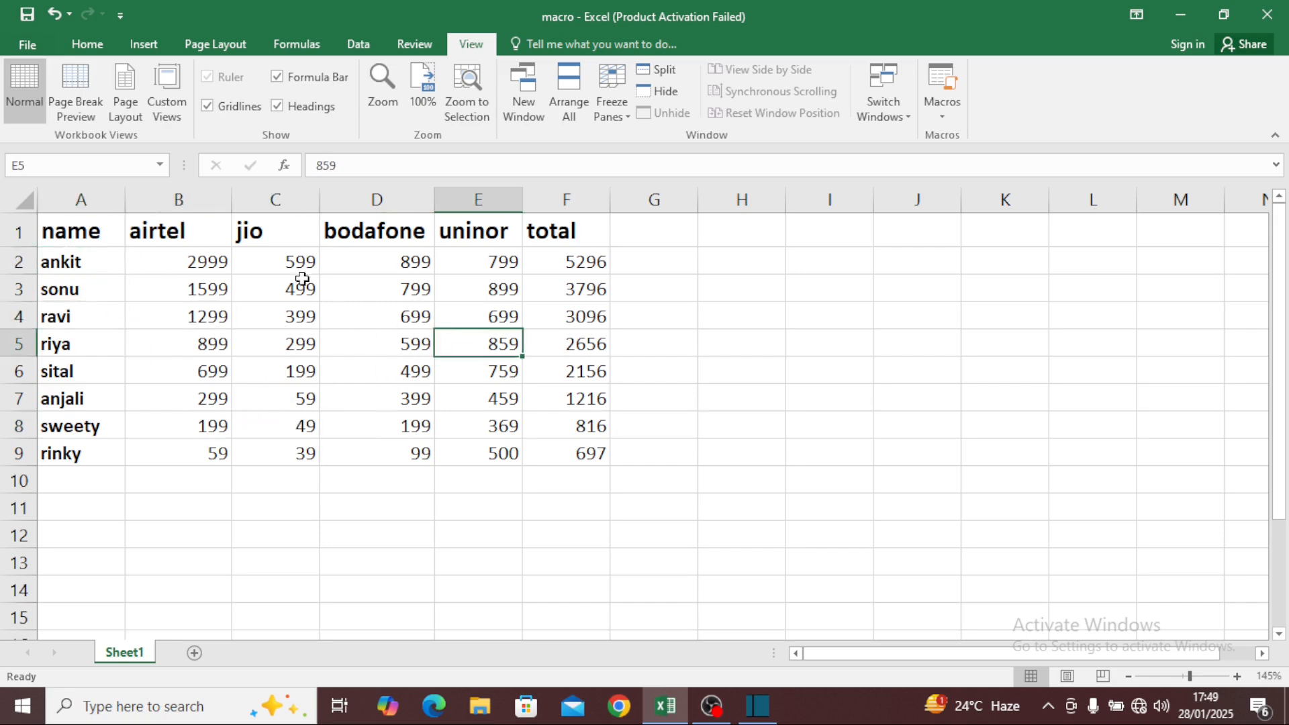
# - Select the table A1:F9 and start recording a macro named omsai with shortcut letter H, stored in This Workbook
pyautogui.moveTo(97, 235); pyautogui.dragTo(522, 440)
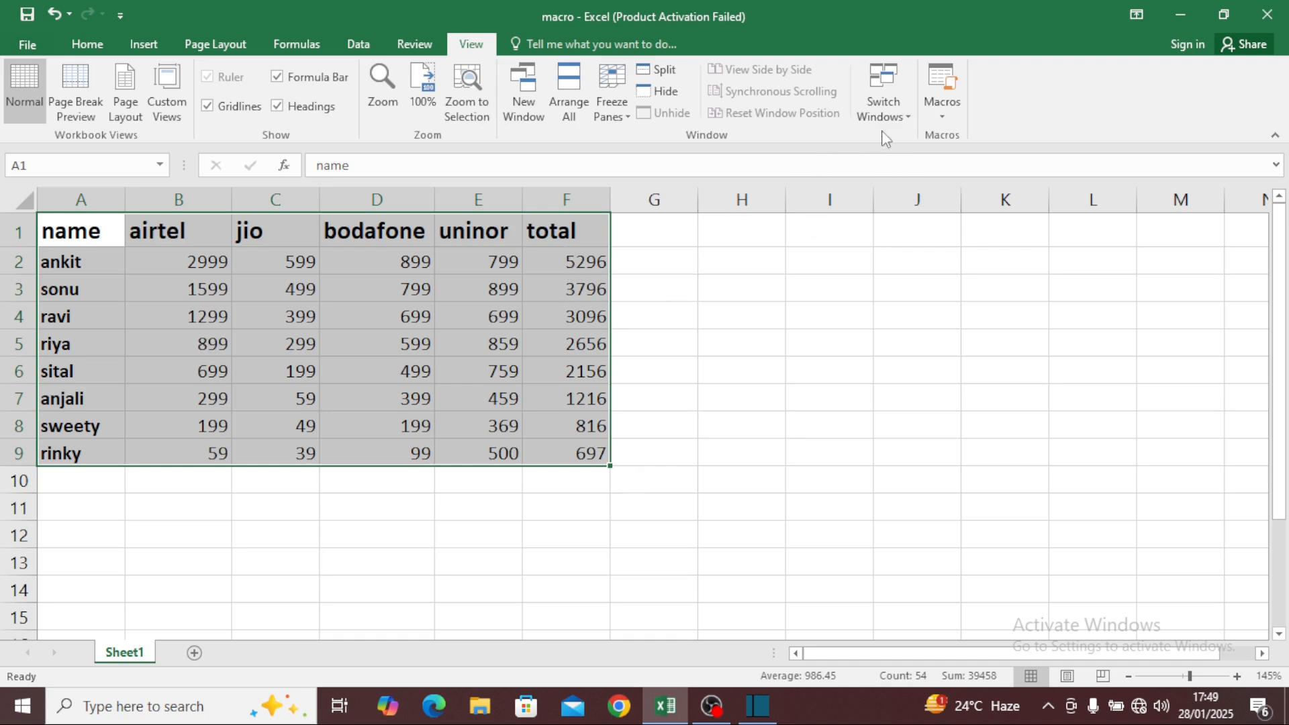
pyautogui.click(928, 113)
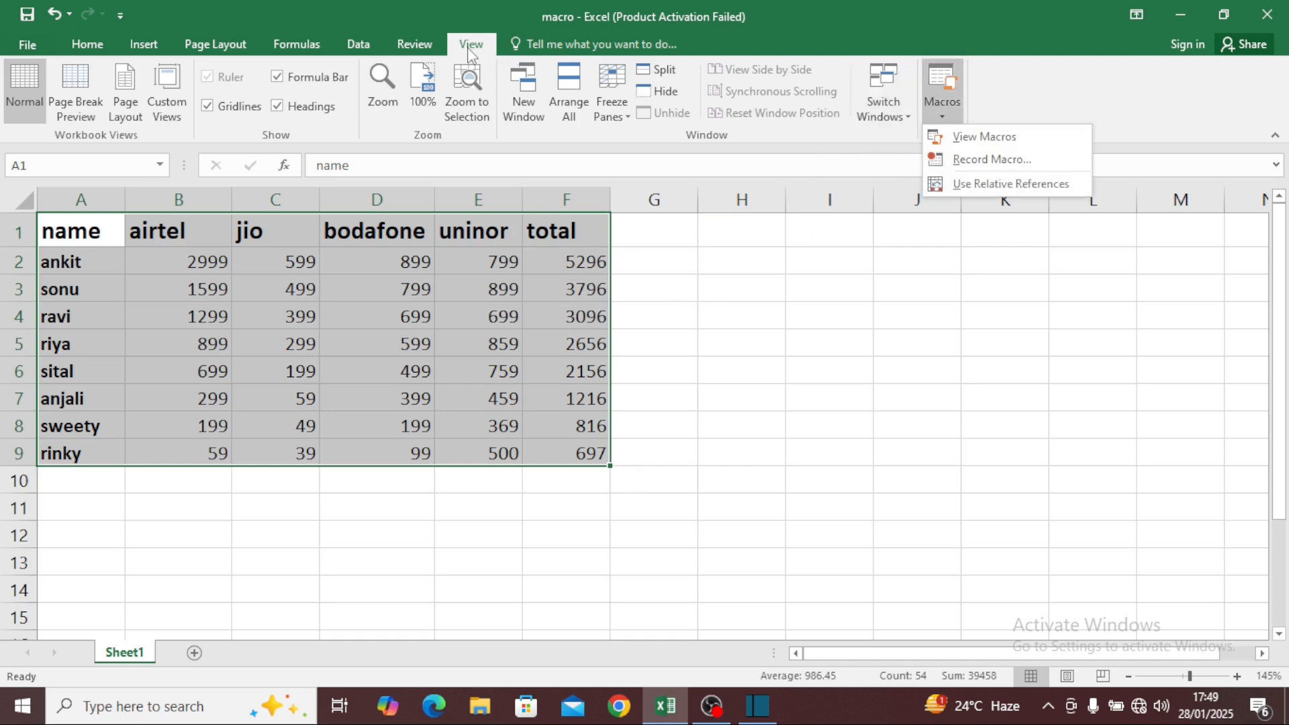
pyautogui.click(966, 163)
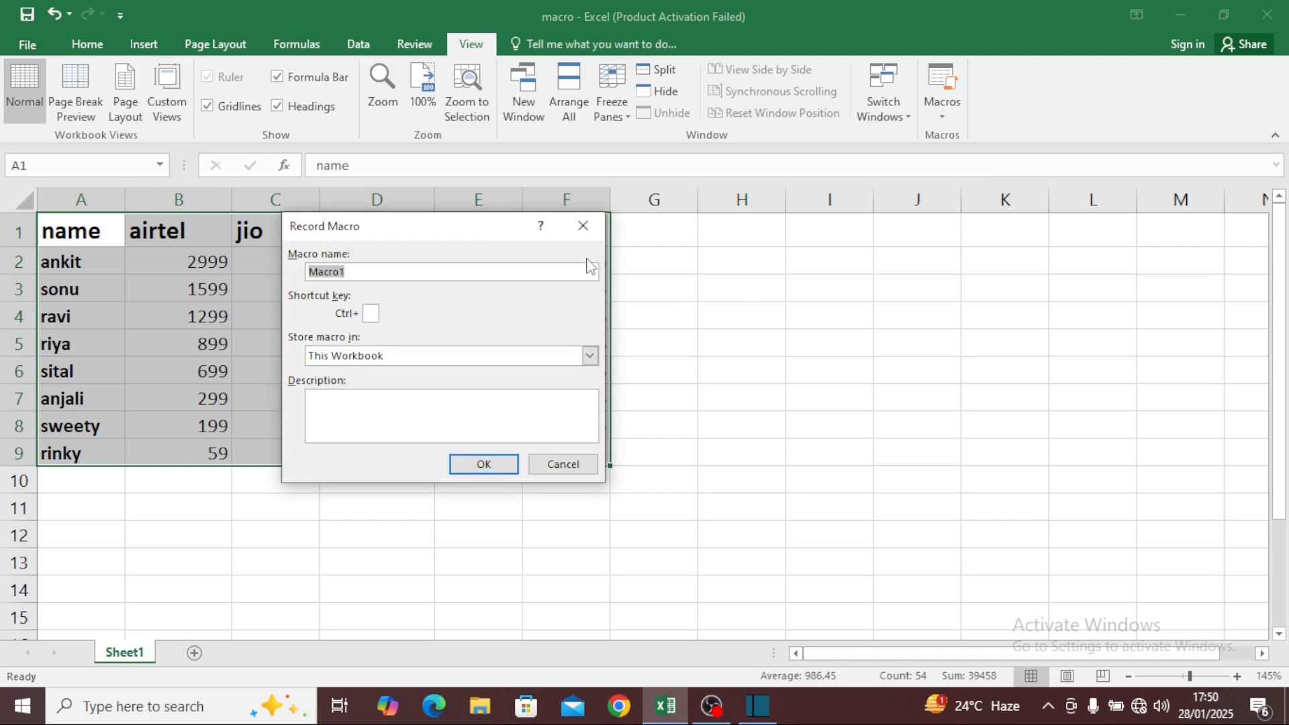
pyautogui.moveTo(476, 233); pyautogui.dragTo(794, 286)
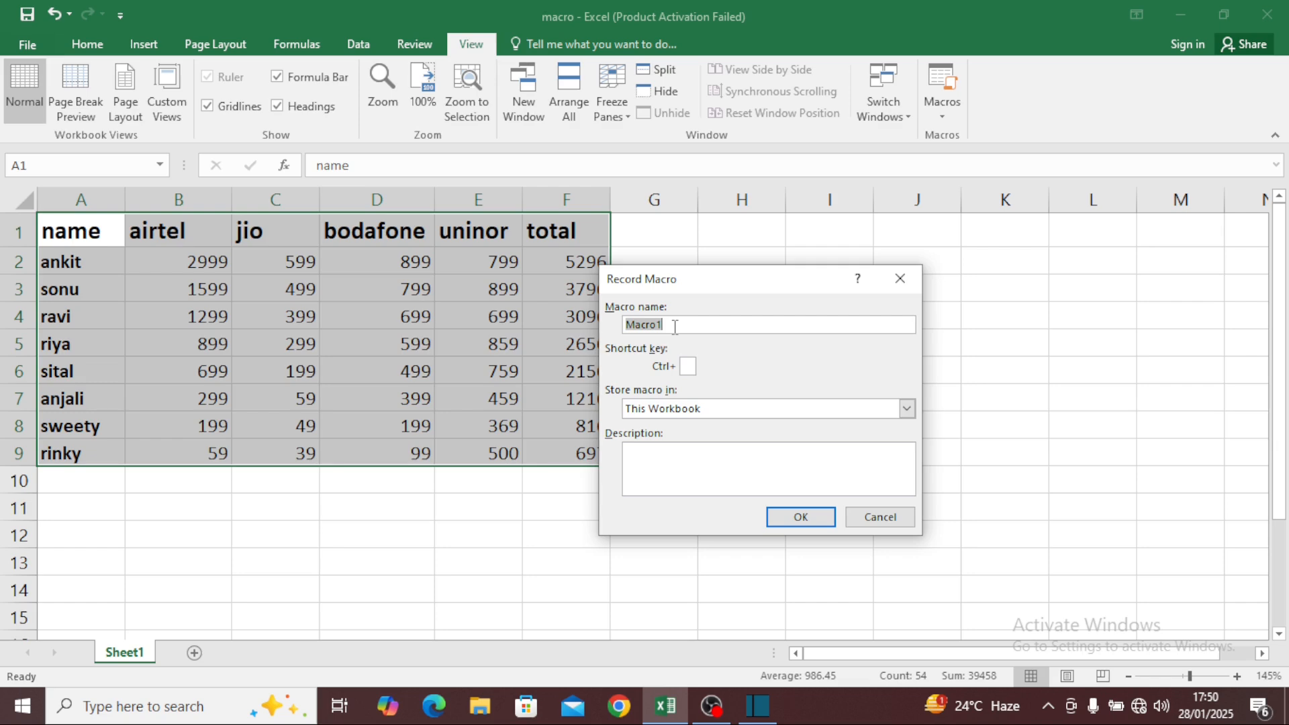
pyautogui.write('o')
pyautogui.write('H')
pyautogui.click(801, 517)
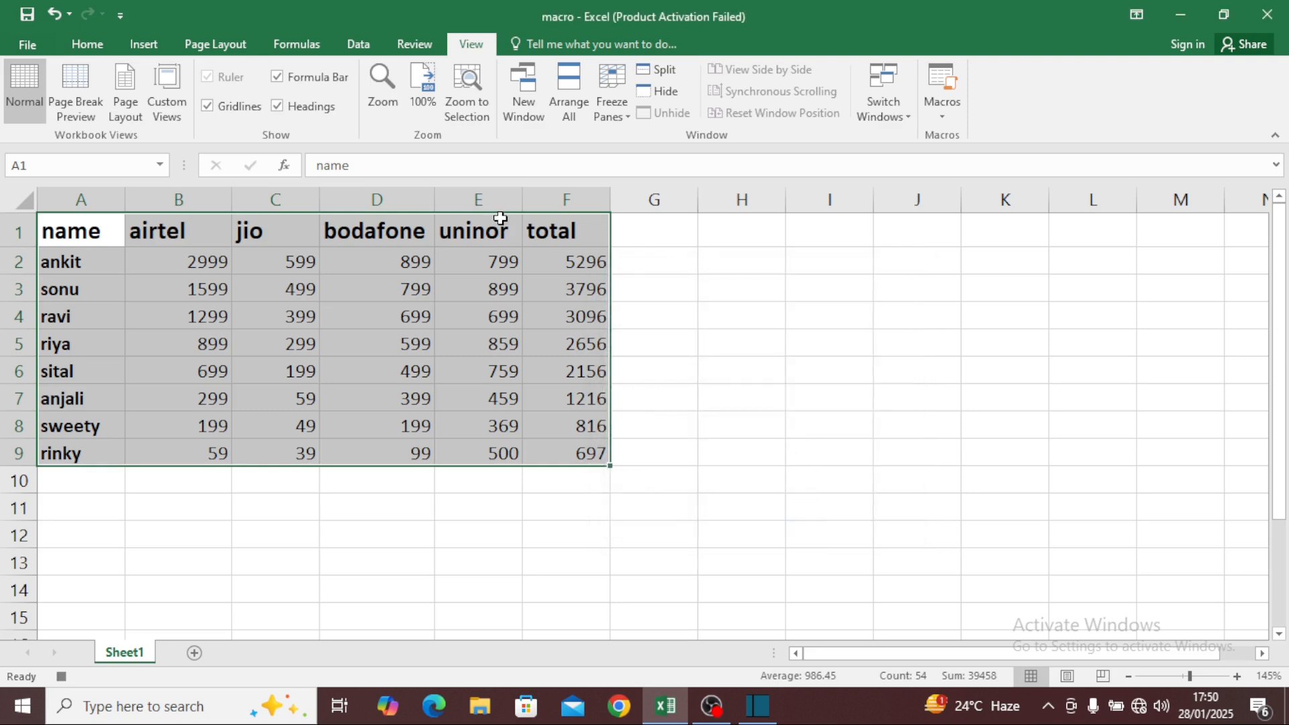
pyautogui.click(940, 111)
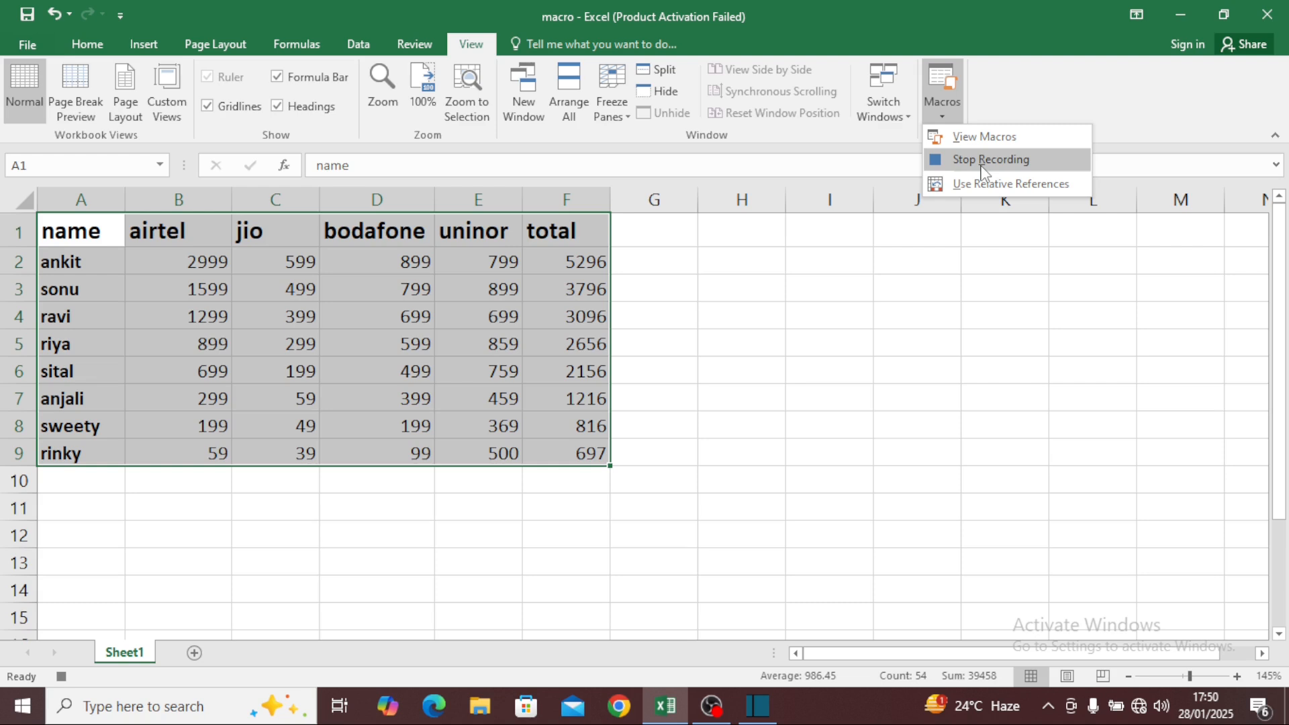
pyautogui.click(370, 380)
pyautogui.click(97, 230)
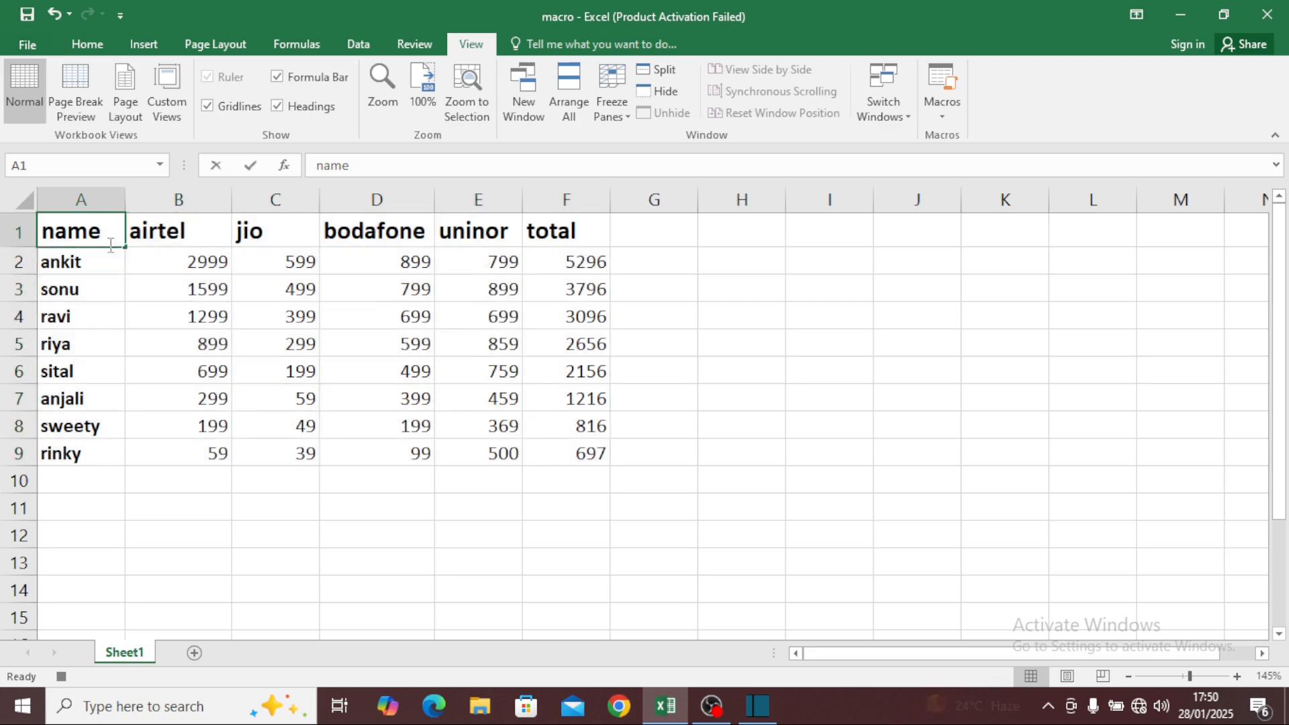
pyautogui.click(315, 371)
# - Insert a 2-D clustered column chart from the table range A1:F9
pyautogui.moveTo(101, 229); pyautogui.dragTo(532, 446)
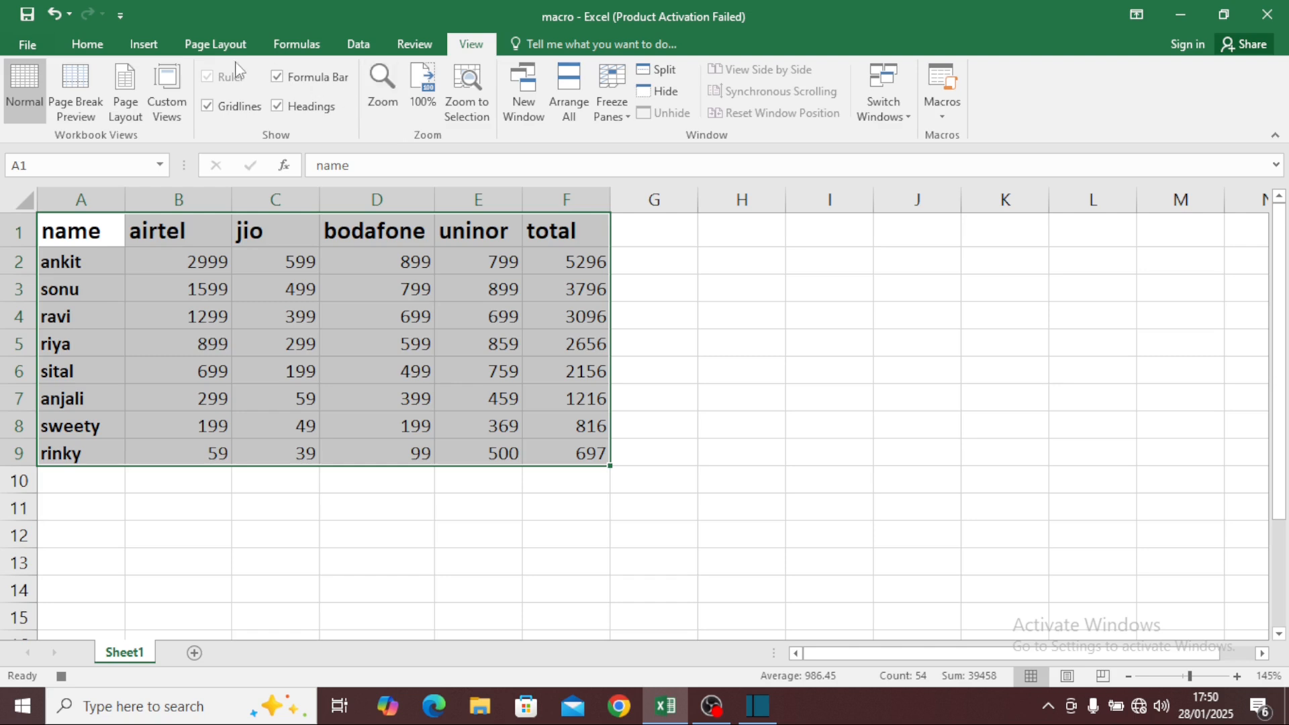
pyautogui.click(143, 43)
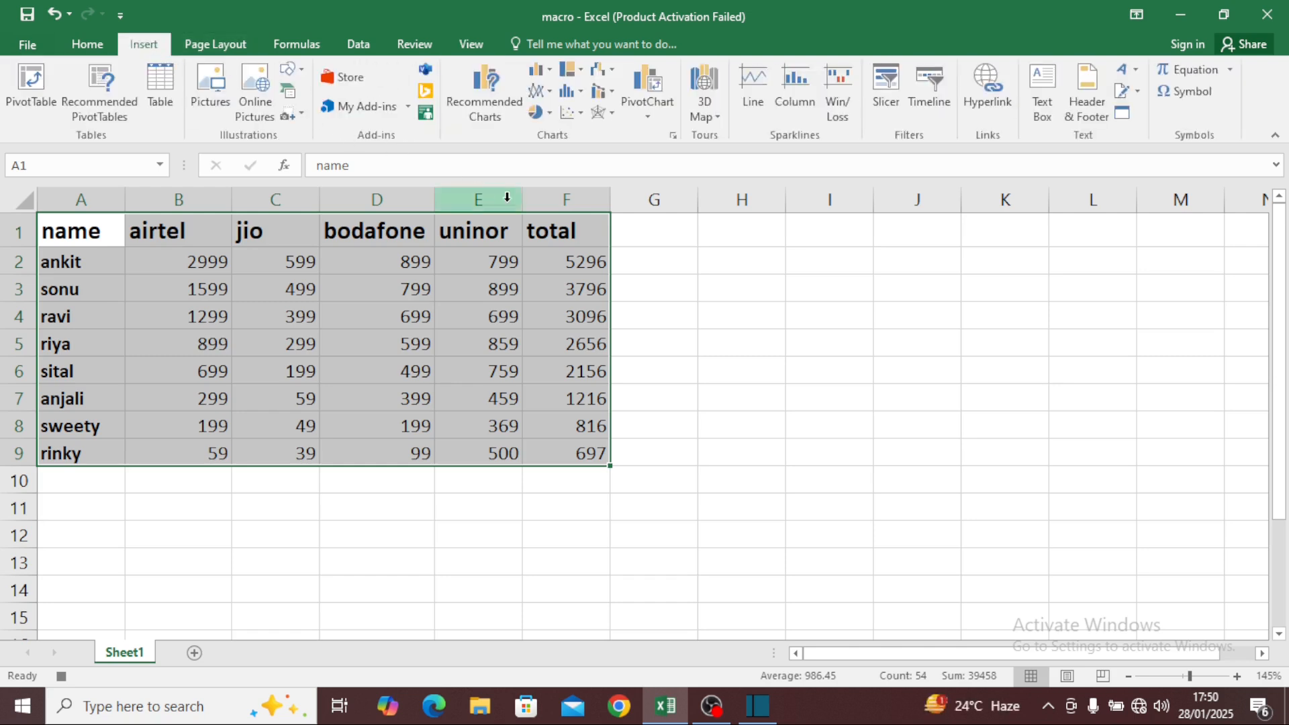
pyautogui.click(549, 70)
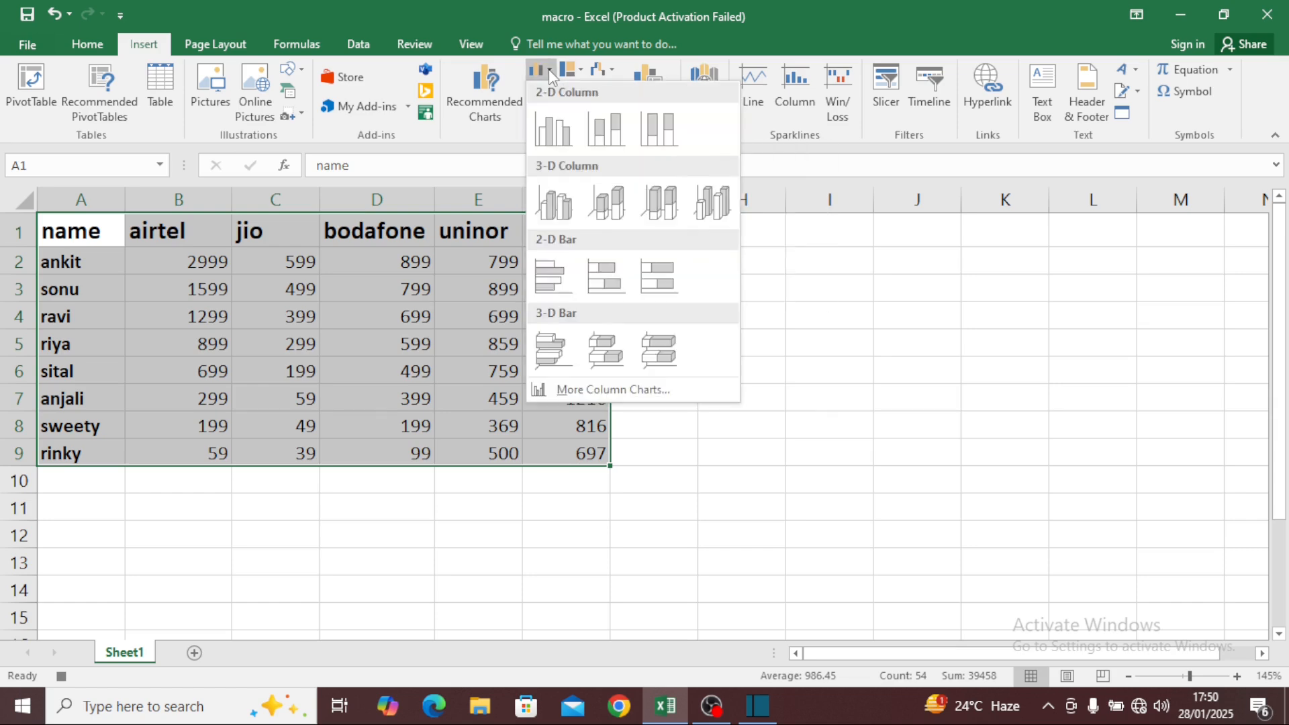
pyautogui.click(560, 139)
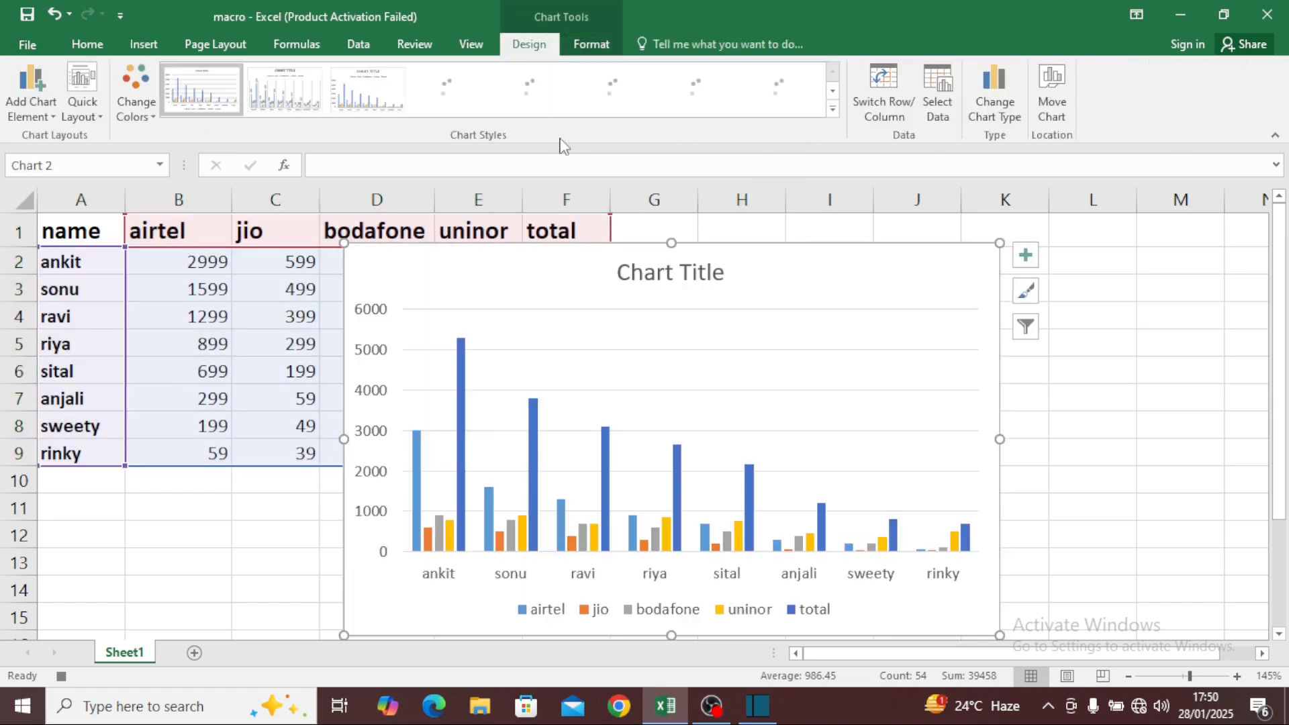
# - Move the column chart out of Sheet1 onto its own new chart sheet
pyautogui.click(1042, 83)
pyautogui.click(674, 386)
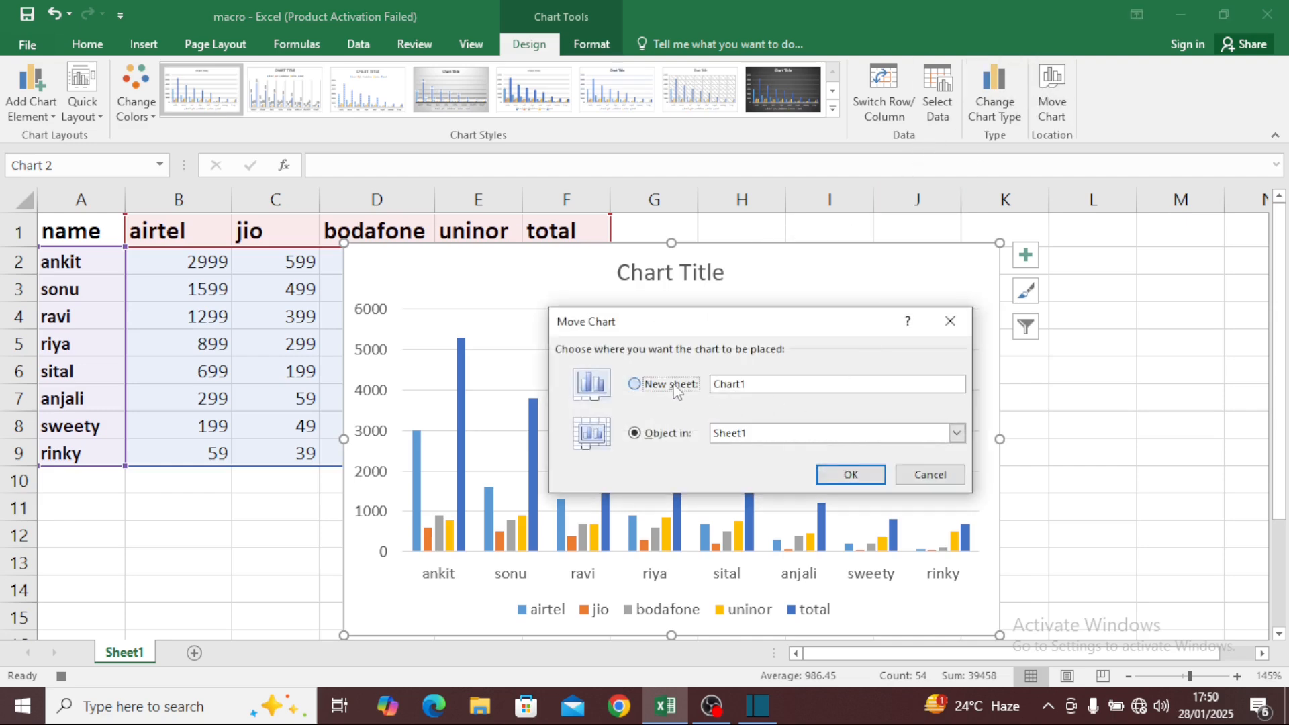
pyautogui.click(844, 475)
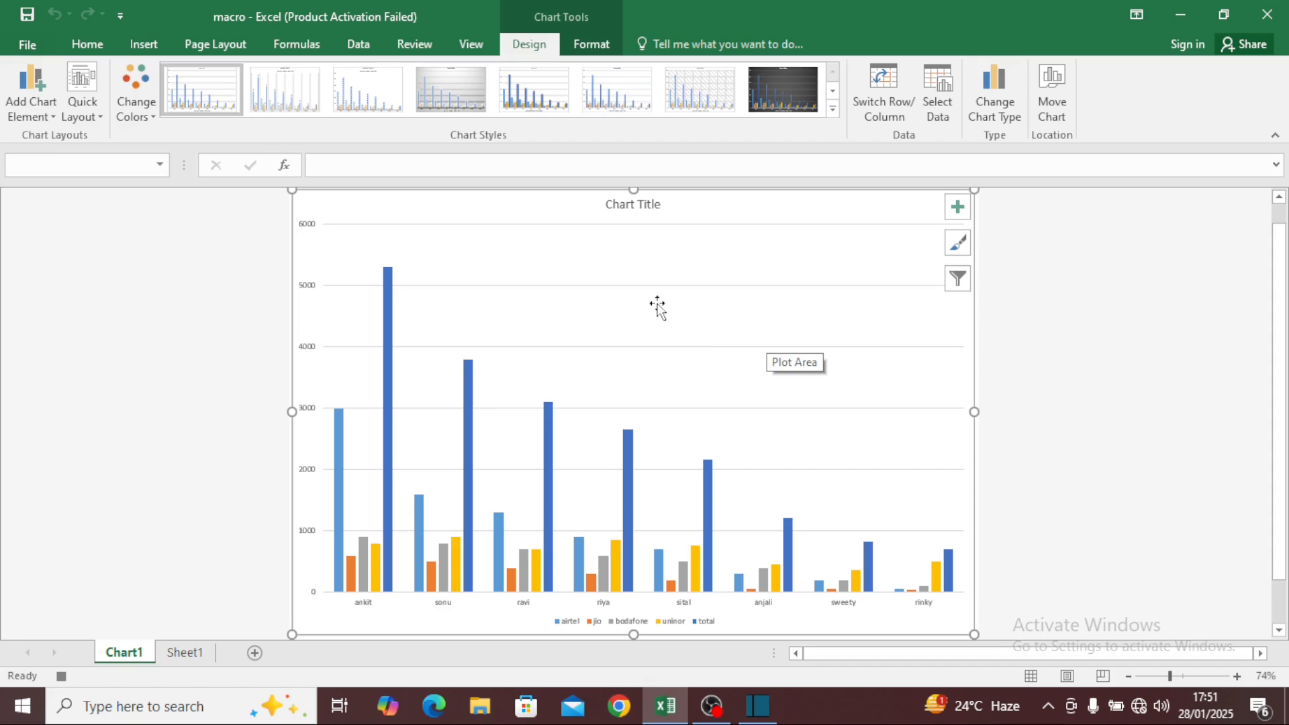
# - Compare the column chart on its new sheet with the source table in Sheet1
pyautogui.click(480, 47)
pyautogui.click(527, 44)
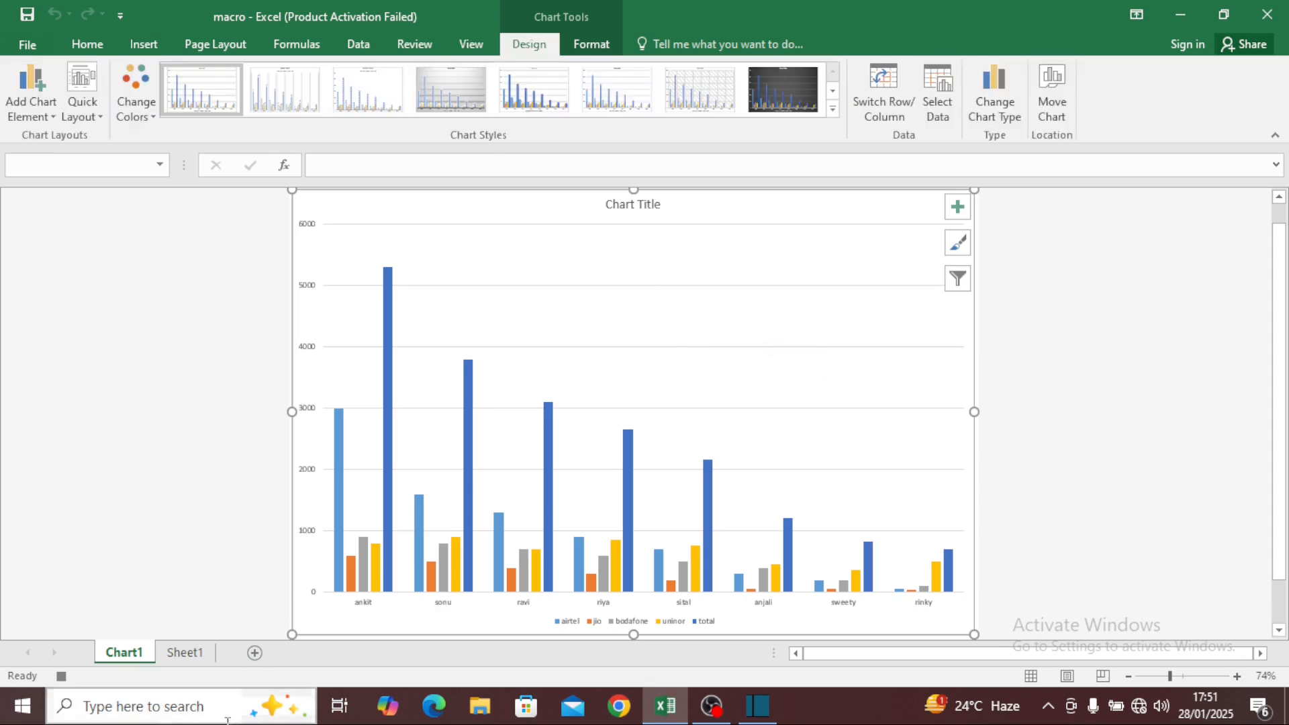
pyautogui.click(161, 652)
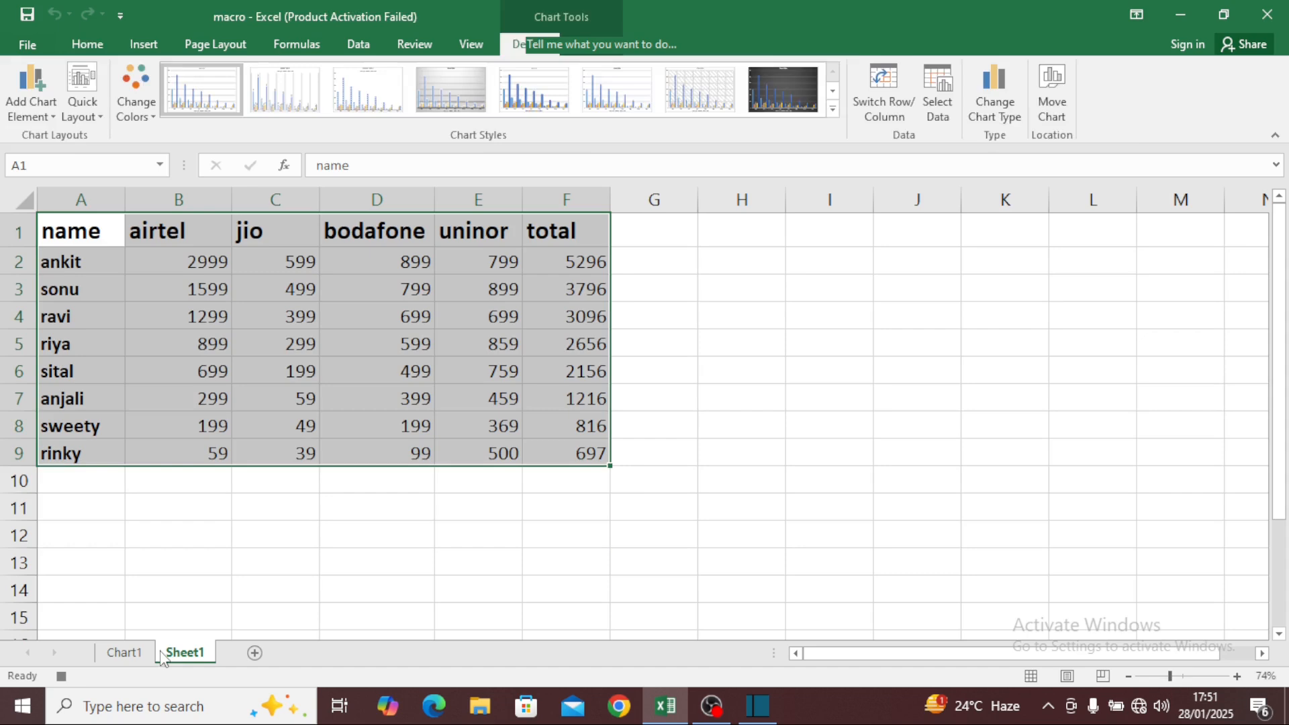
pyautogui.click(251, 349)
pyautogui.click(125, 654)
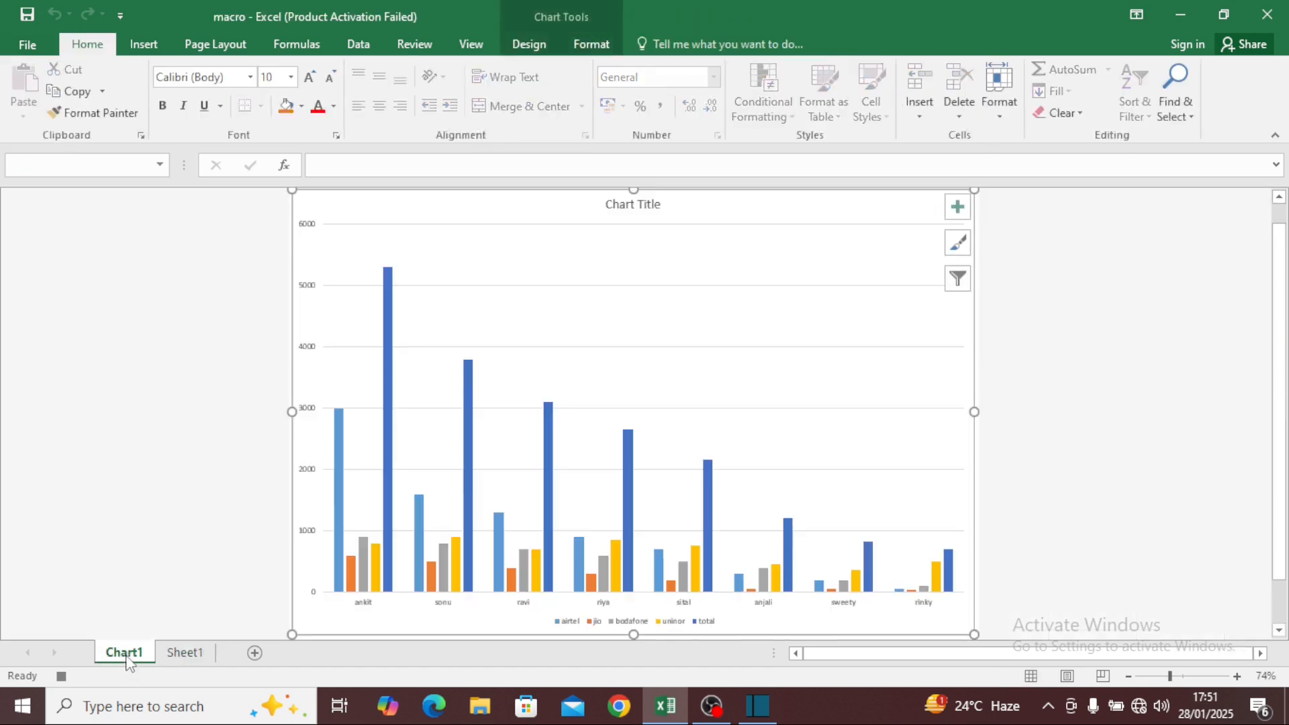
# - Return to Sheet1 and stop recording the macro
pyautogui.click(184, 654)
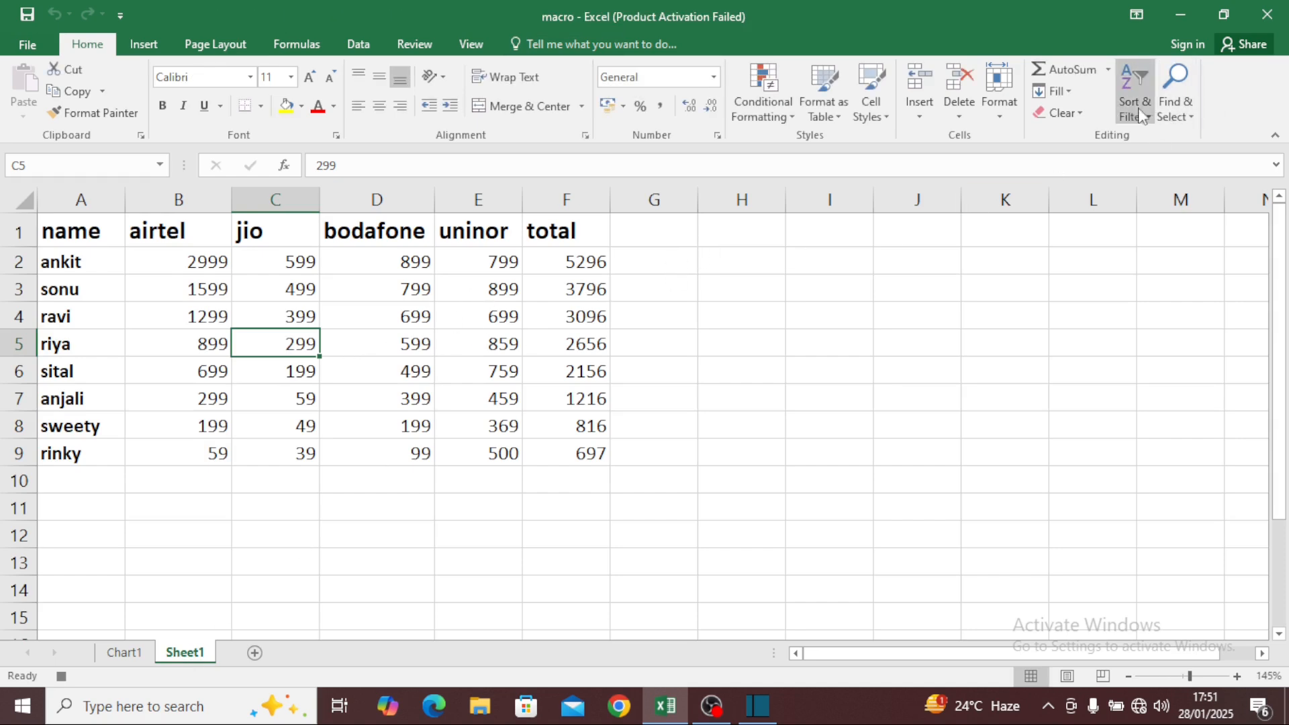
pyautogui.click(471, 44)
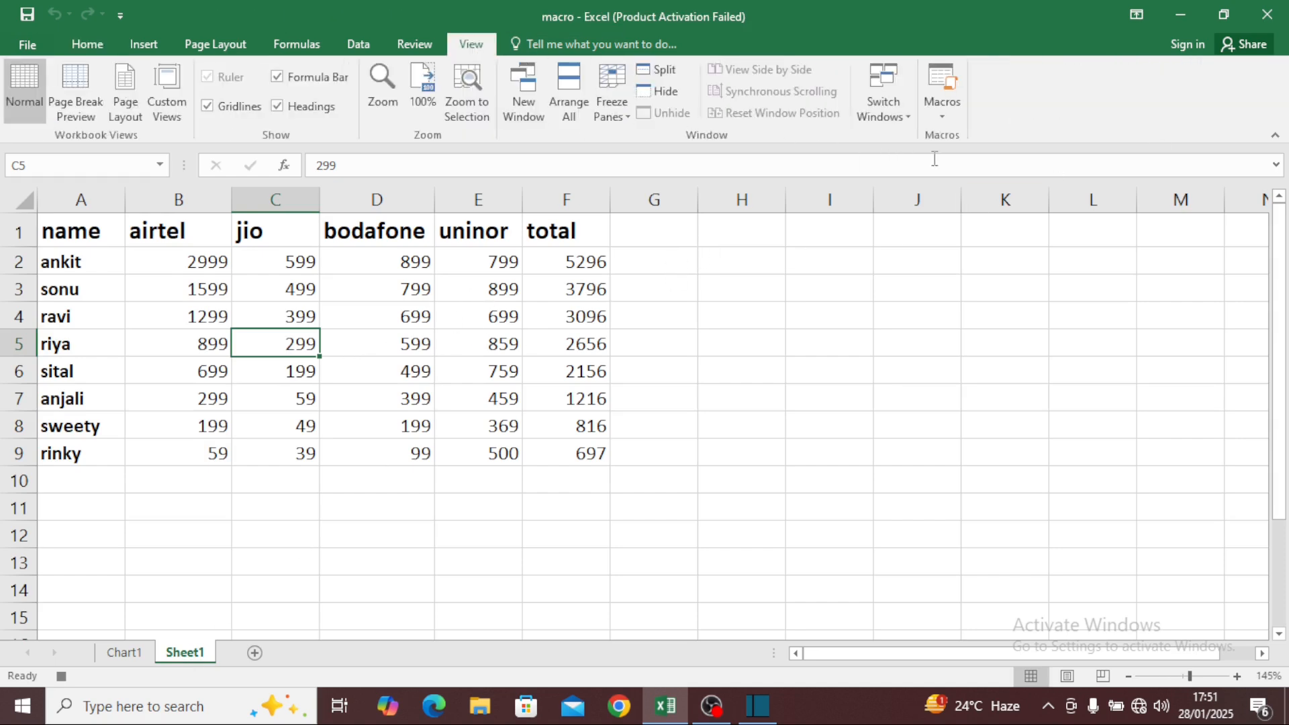
pyautogui.click(942, 110)
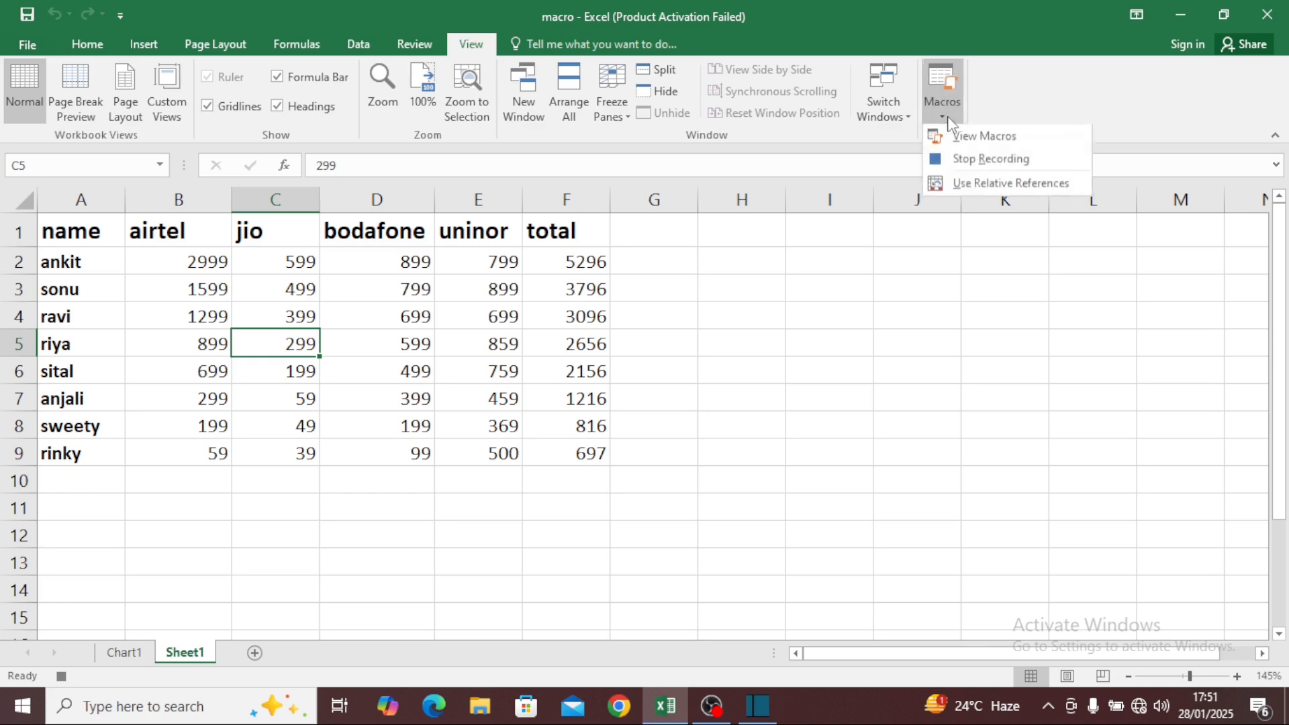
pyautogui.click(989, 161)
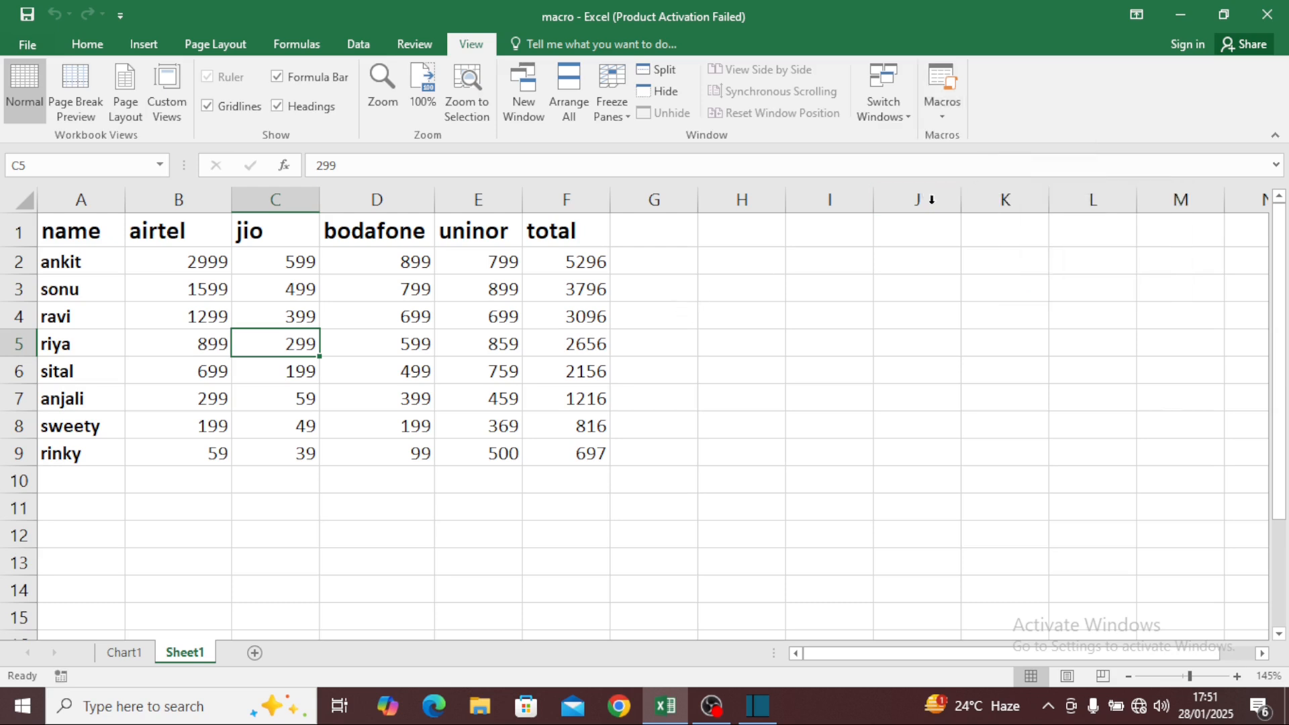
pyautogui.click(943, 107)
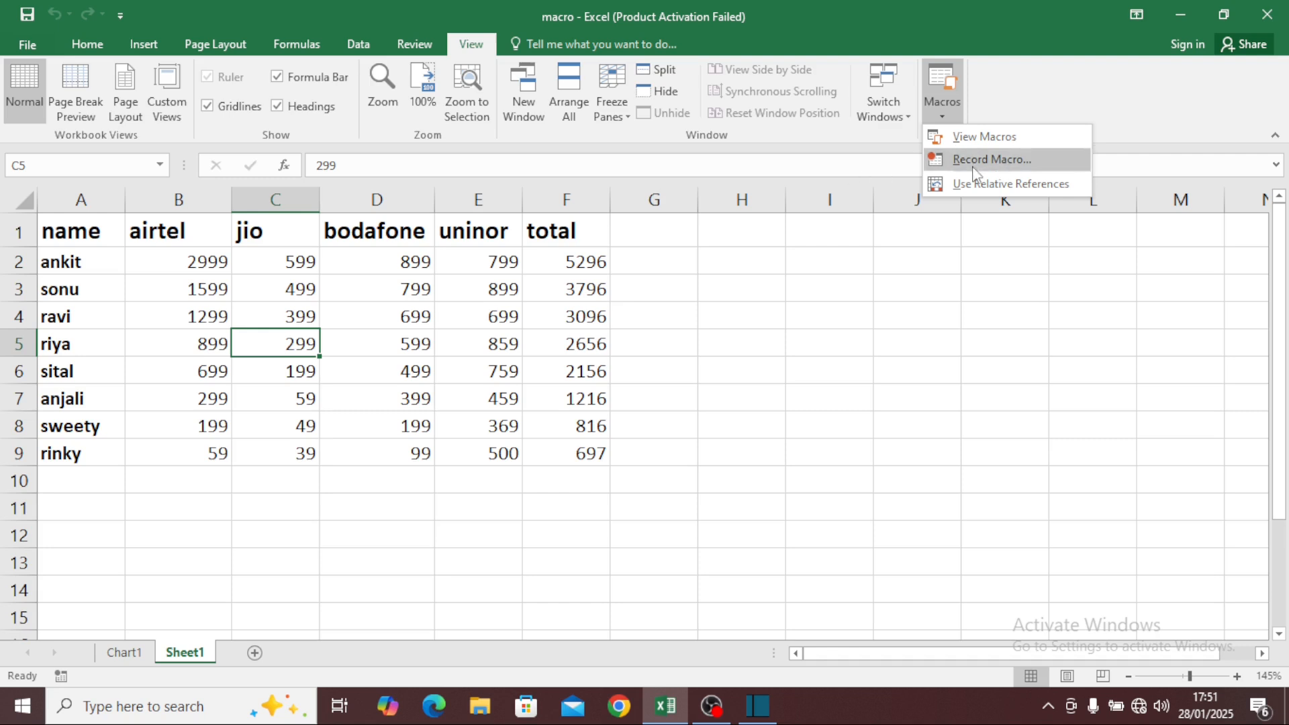
pyautogui.click(749, 308)
pyautogui.click(574, 426)
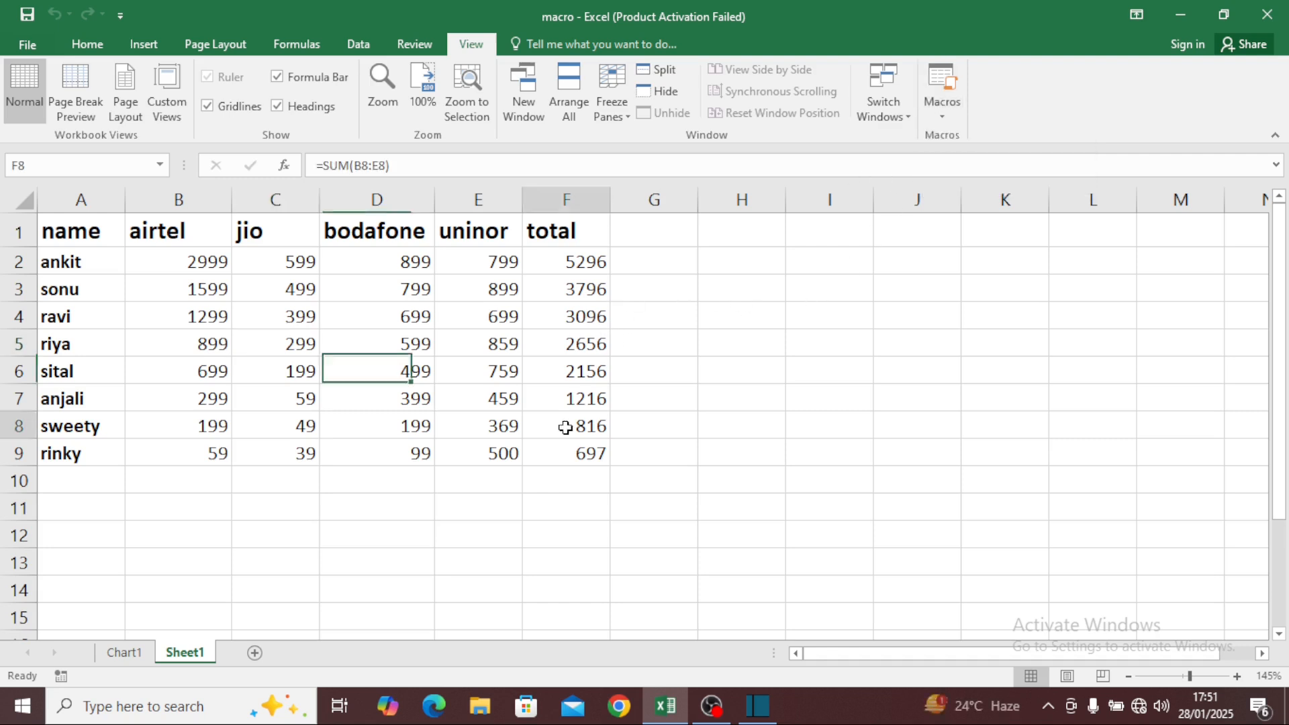
pyautogui.click(701, 422)
pyautogui.click(705, 393)
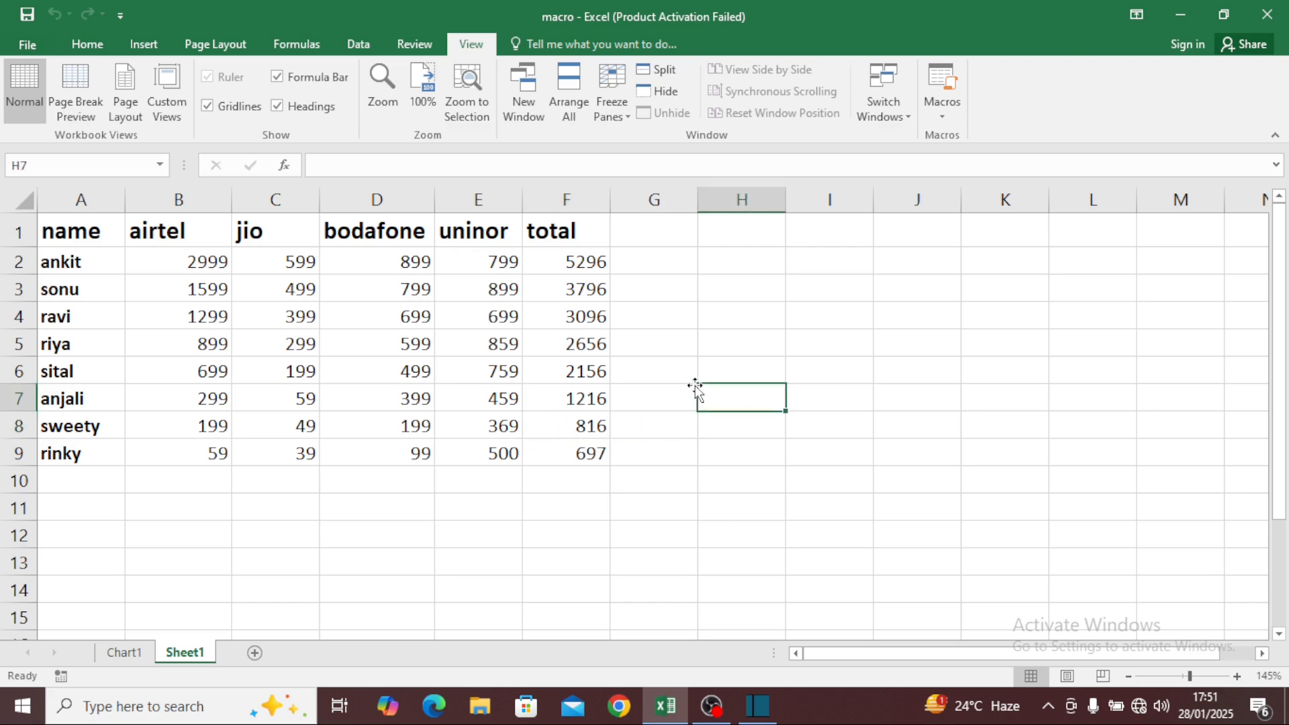
# - Run the omsai macro from the list of recorded macros and check the chart sheets
pyautogui.click(941, 116)
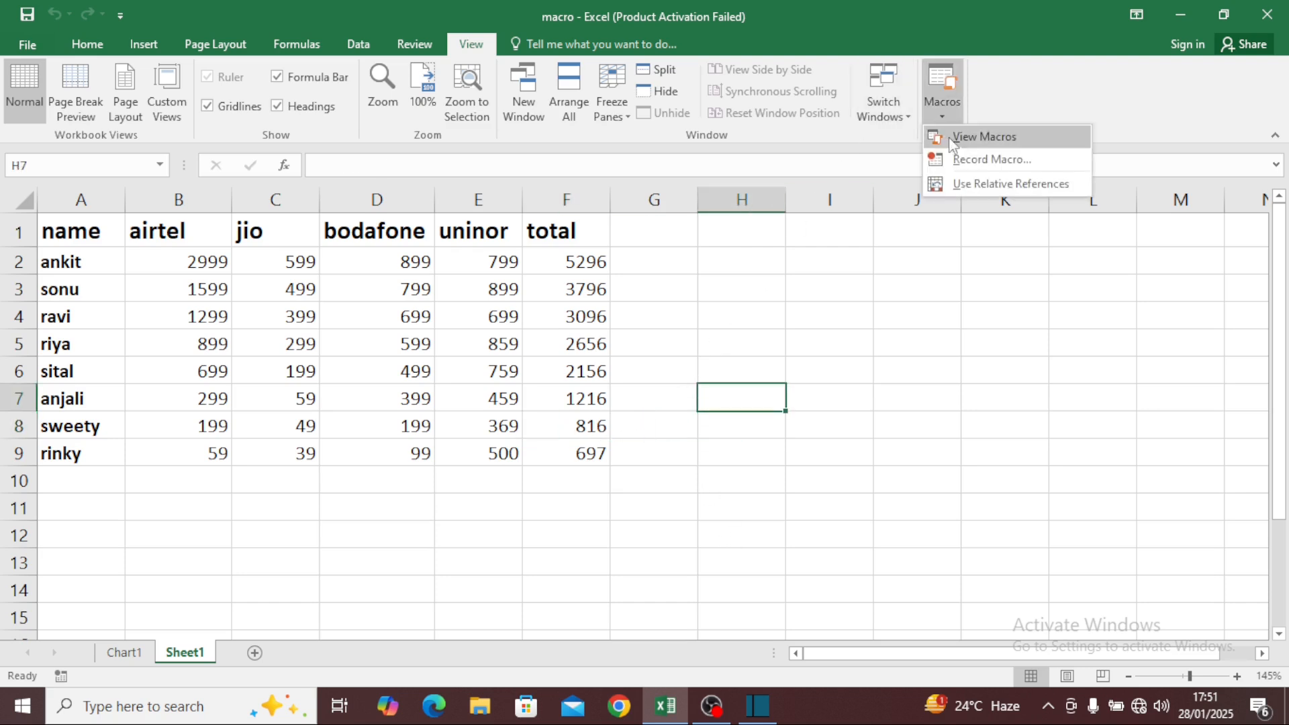
pyautogui.click(969, 141)
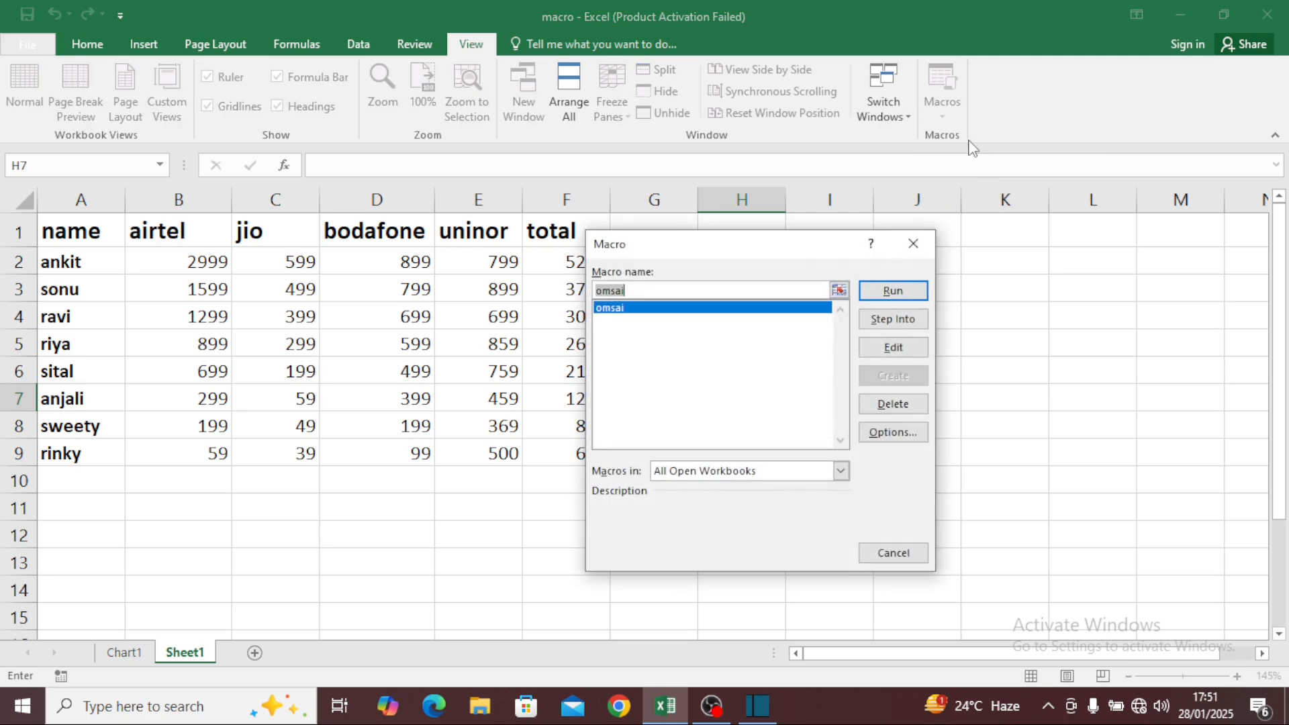
pyautogui.moveTo(806, 254); pyautogui.dragTo(989, 242)
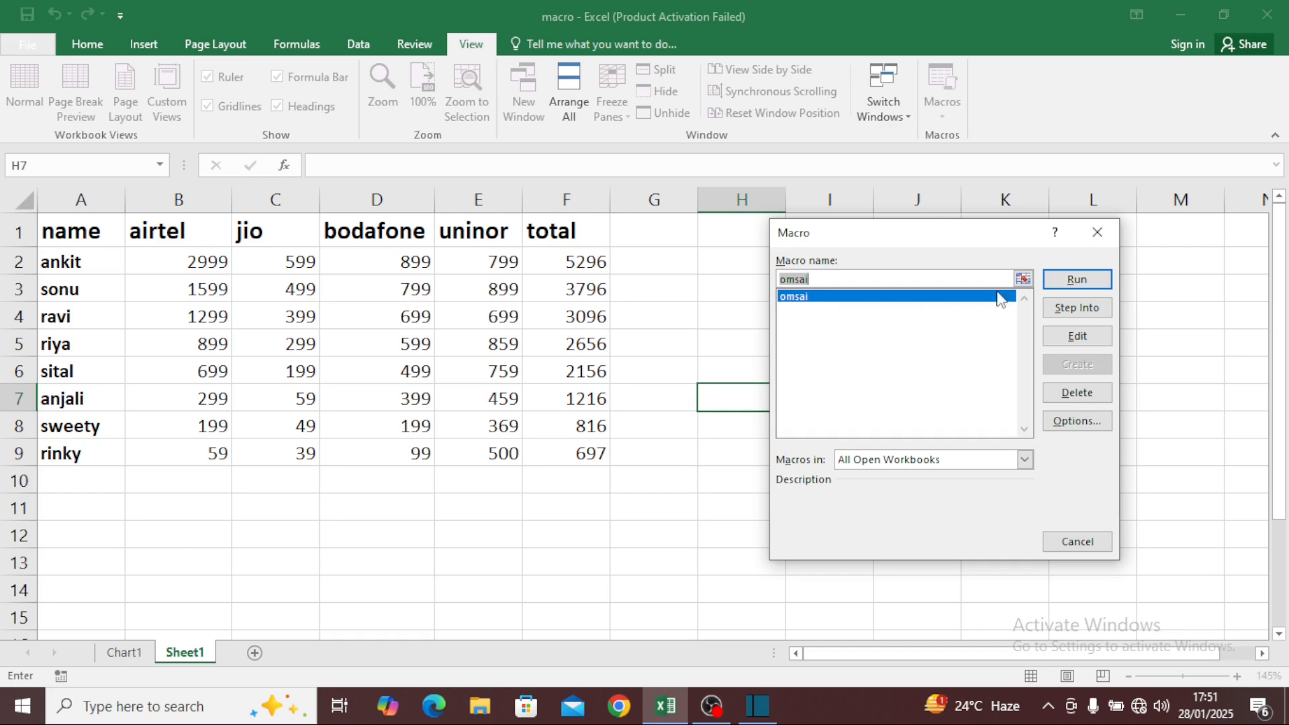
pyautogui.click(1076, 280)
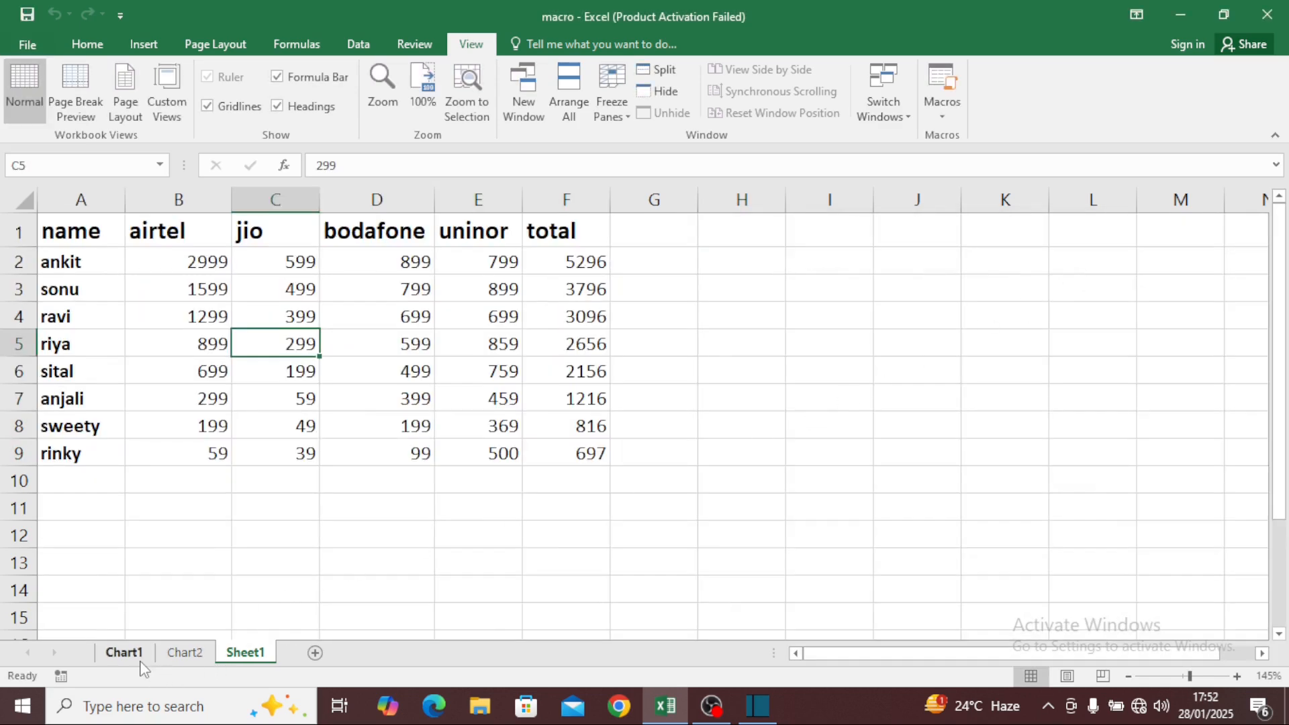
pyautogui.click(183, 651)
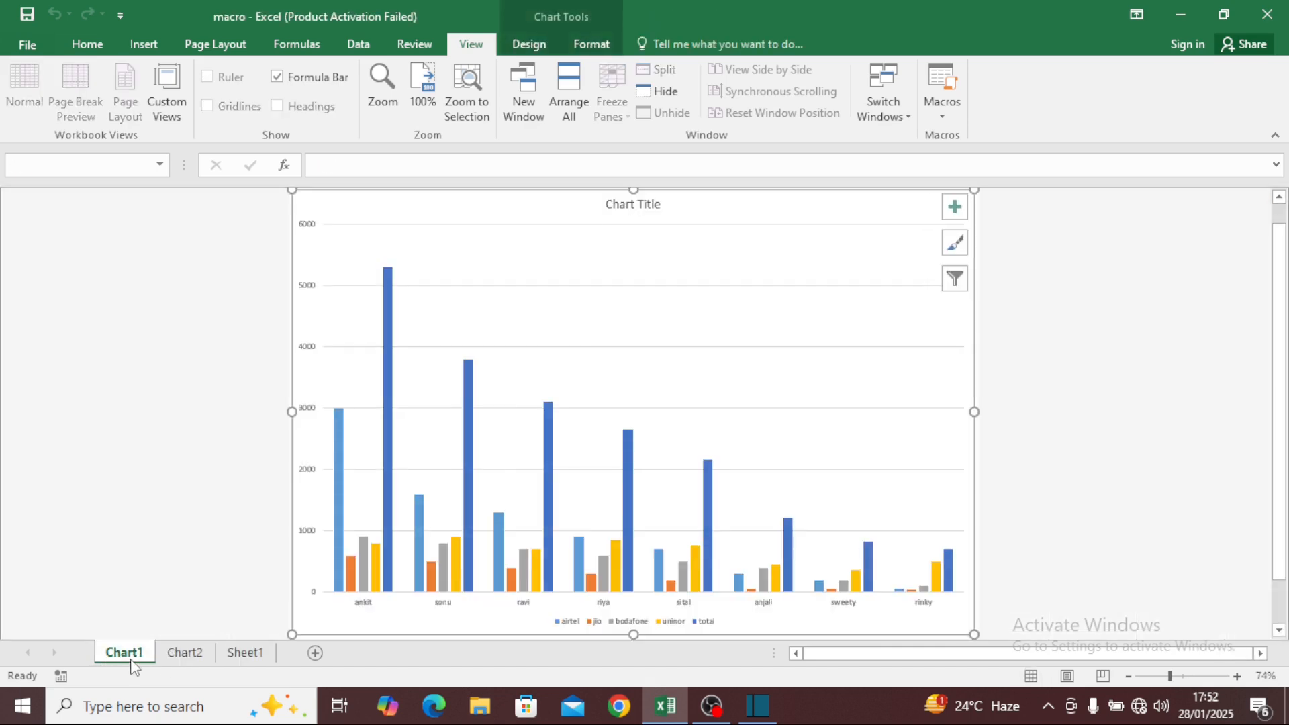
# - Return to Sheet1 and run the omsai macro from the list of recorded macros
pyautogui.click(244, 652)
pyautogui.click(742, 426)
pyautogui.click(816, 426)
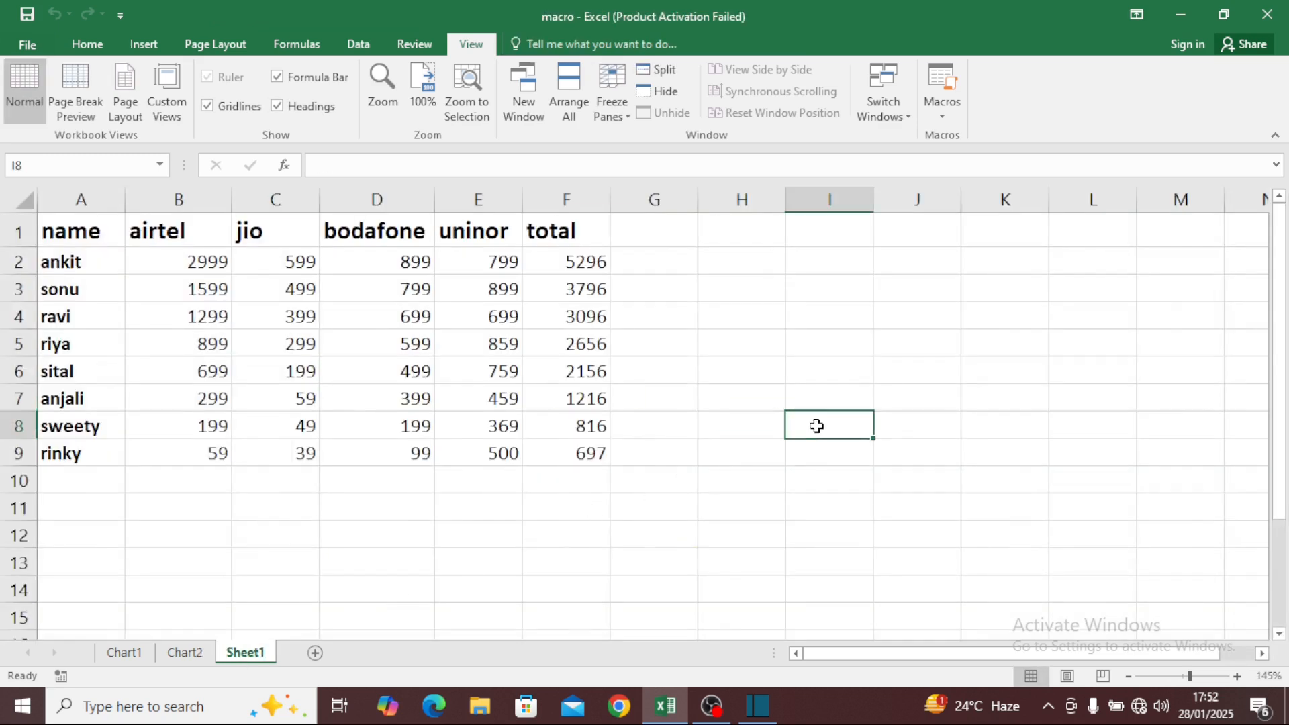
pyautogui.click(939, 127)
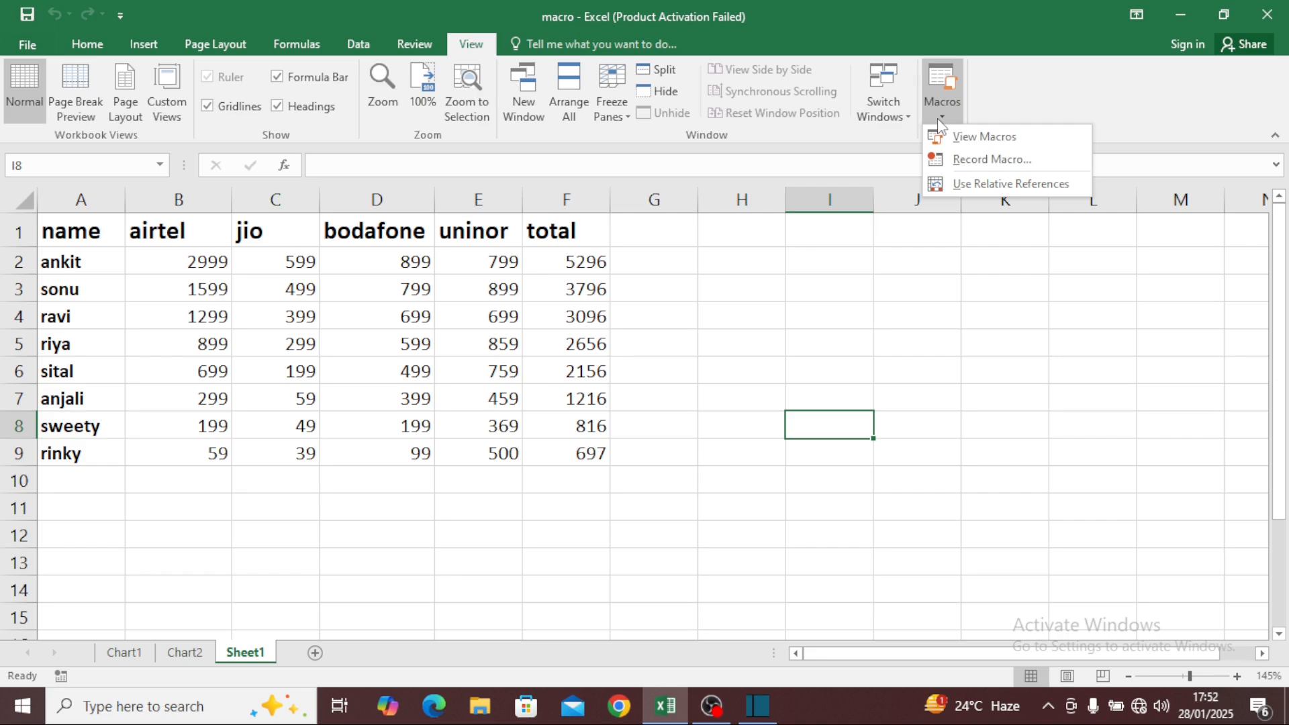
pyautogui.click(976, 141)
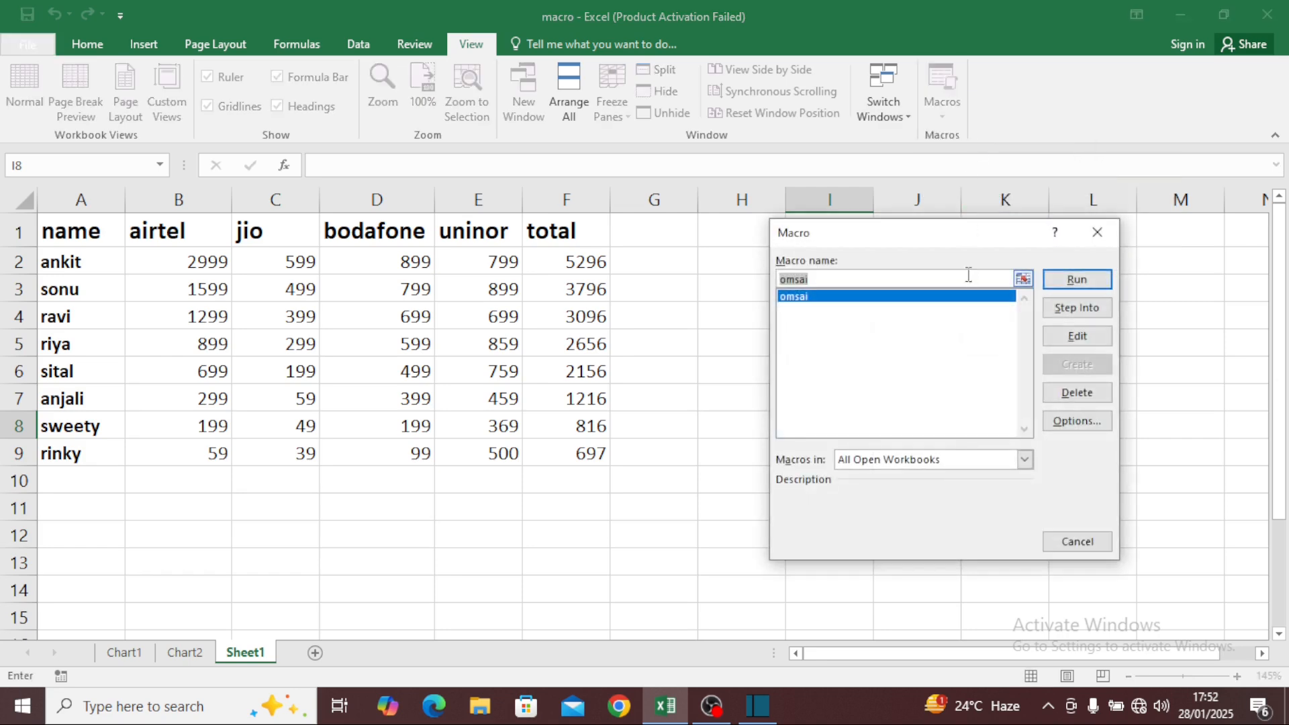
pyautogui.click(1087, 281)
# - Compare the charts on the Chart1, Chart2 and Chart3 sheets
pyautogui.click(245, 651)
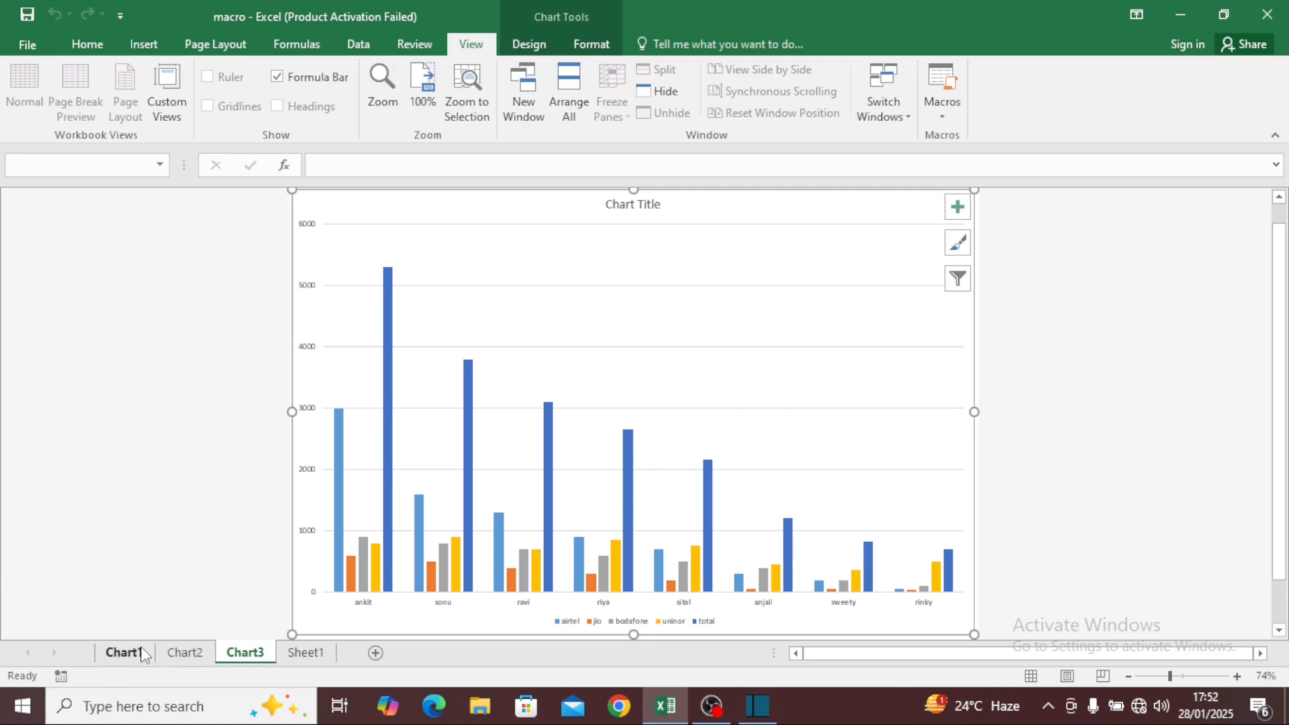
pyautogui.click(125, 652)
pyautogui.click(190, 655)
pyautogui.click(238, 654)
pyautogui.click(213, 654)
pyautogui.click(243, 656)
pyautogui.click(184, 654)
pyautogui.click(124, 653)
pyautogui.click(208, 655)
pyautogui.click(243, 653)
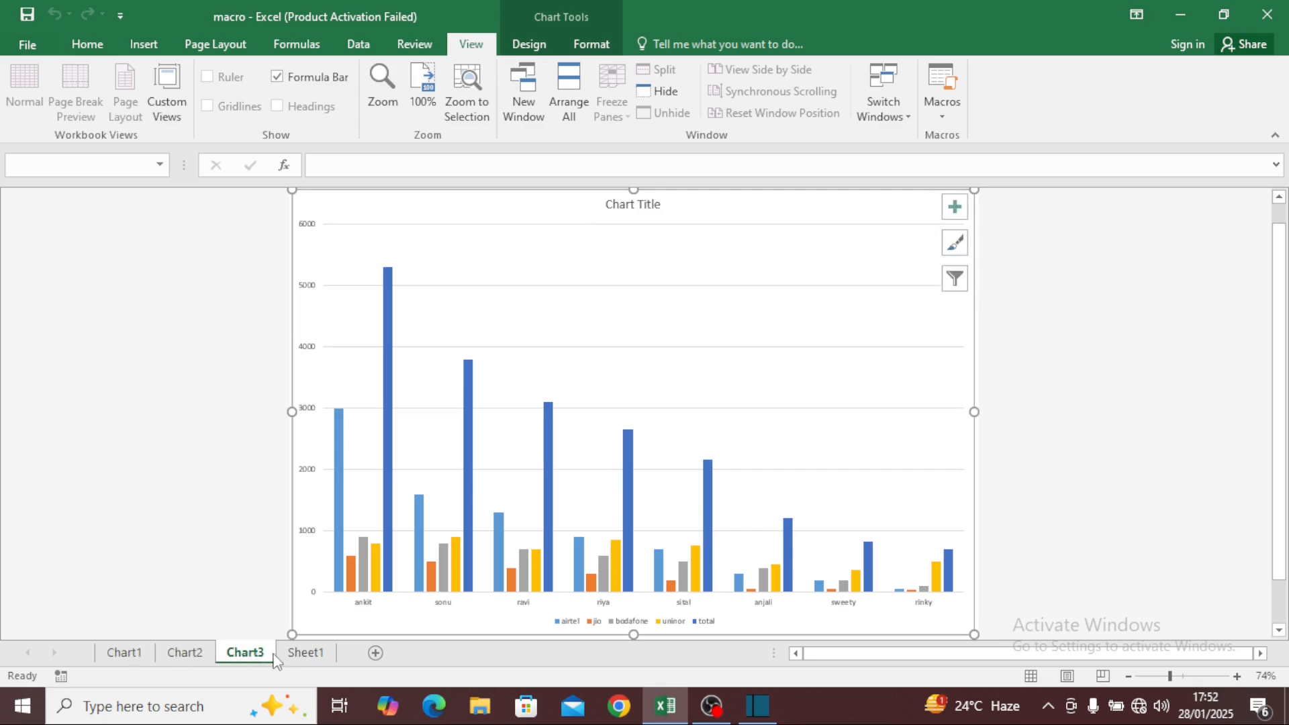
# - Go back to Sheet1 and view the list of recorded macros, closing it without running anything
pyautogui.click(305, 653)
pyautogui.click(651, 398)
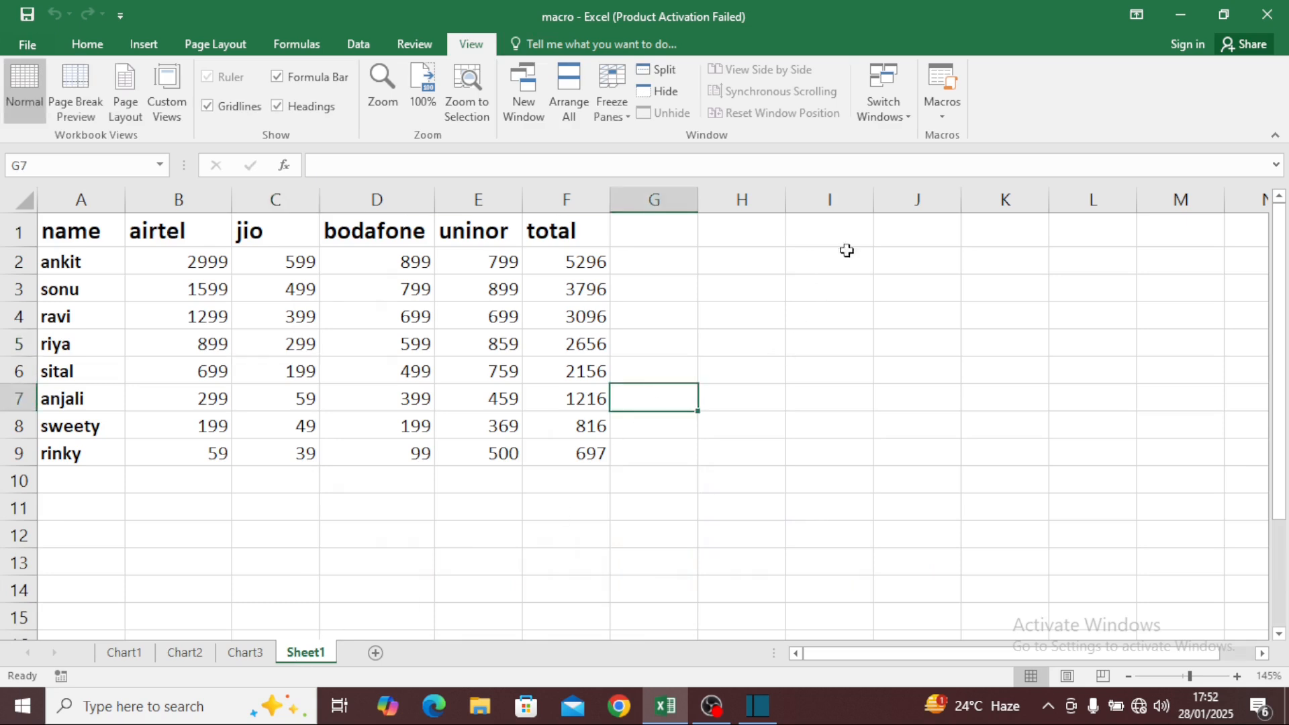
pyautogui.click(942, 108)
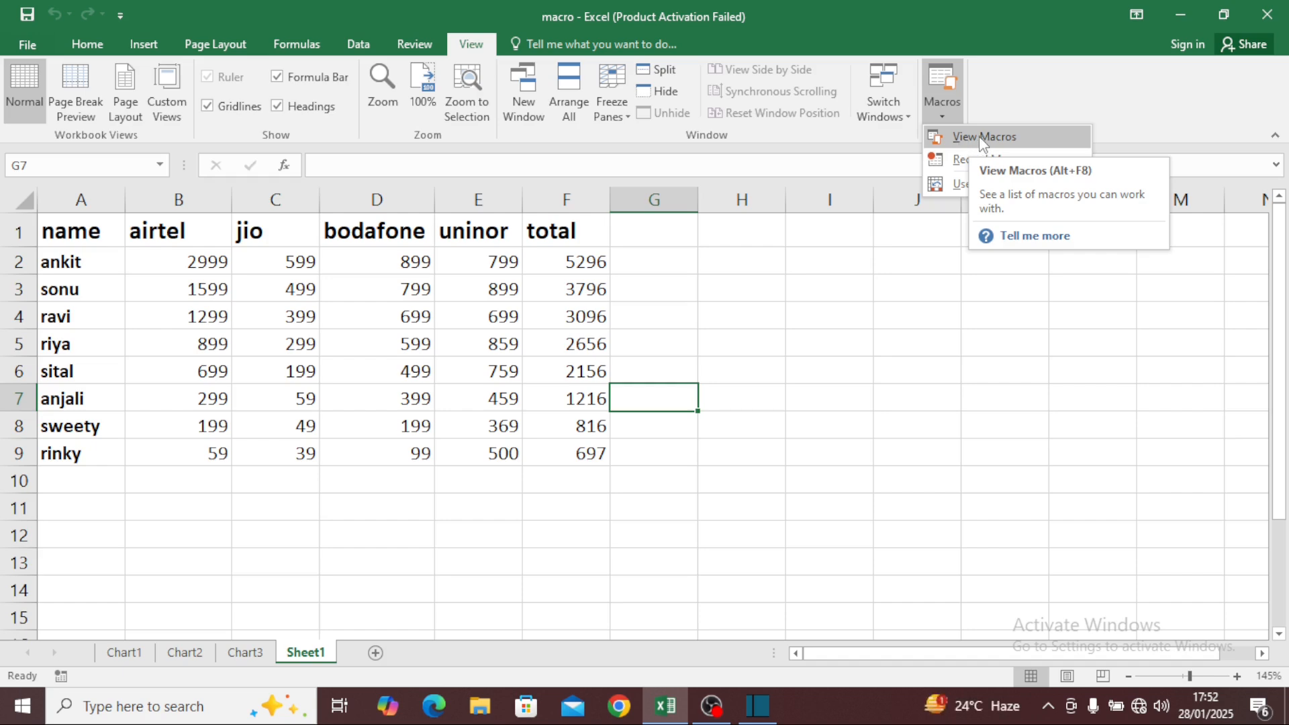
pyautogui.click(981, 137)
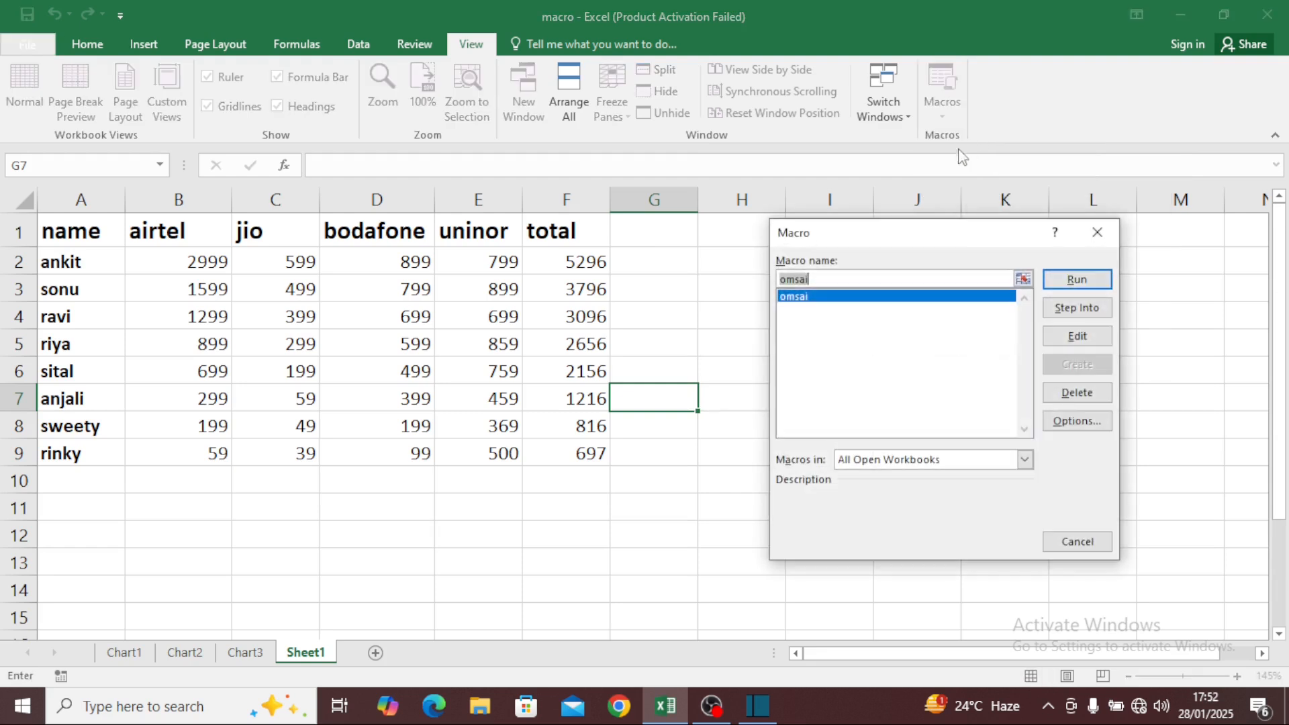
pyautogui.moveTo(889, 230); pyautogui.dragTo(861, 203)
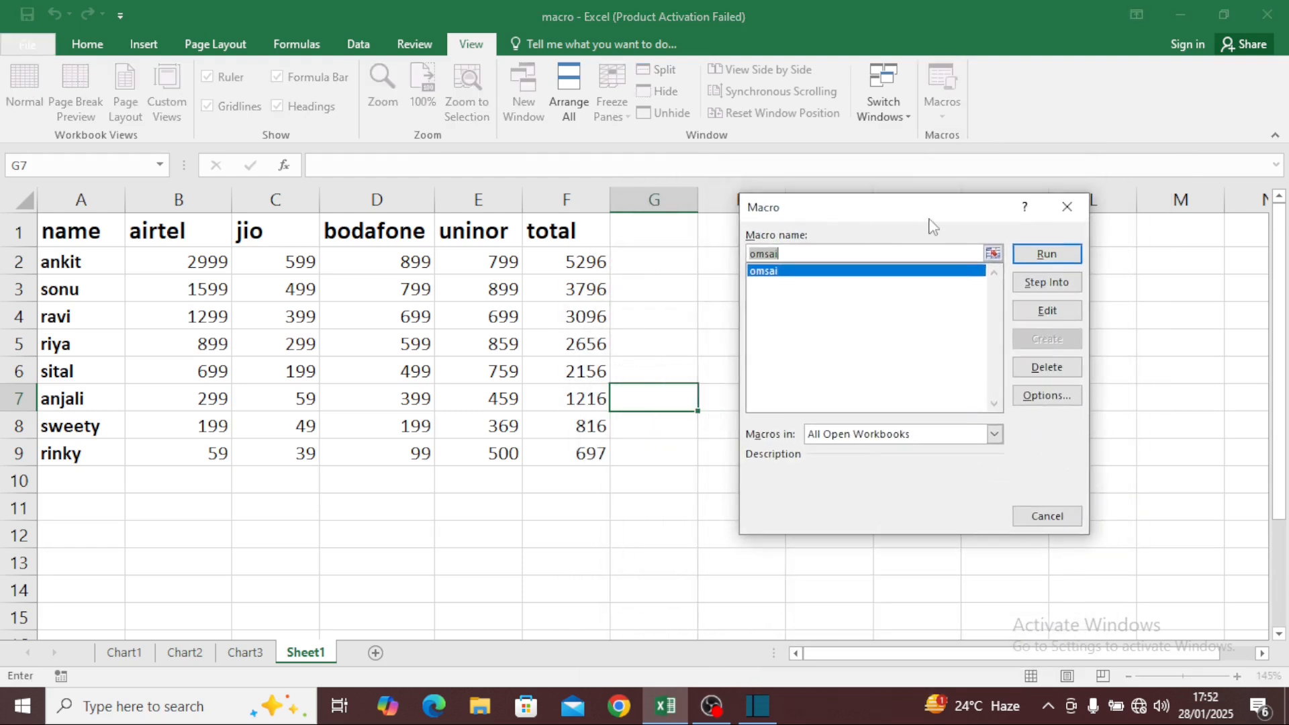
pyautogui.click(1067, 207)
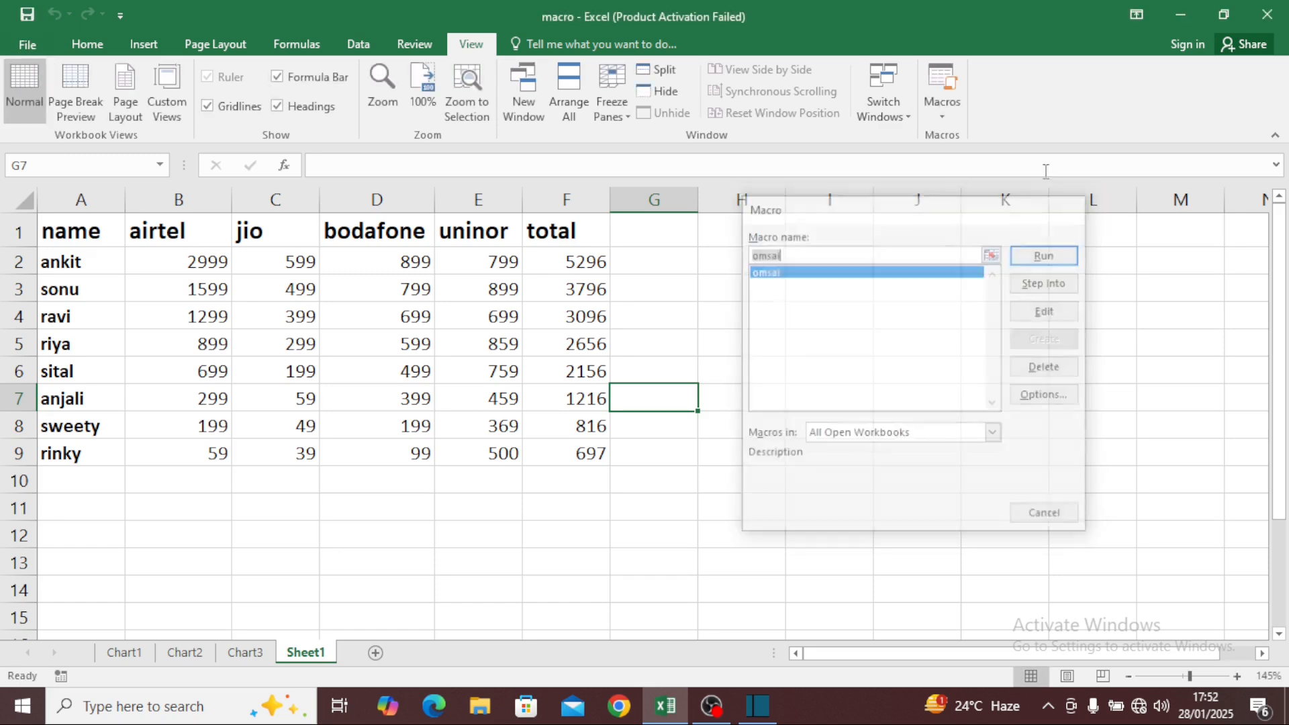
pyautogui.click(930, 104)
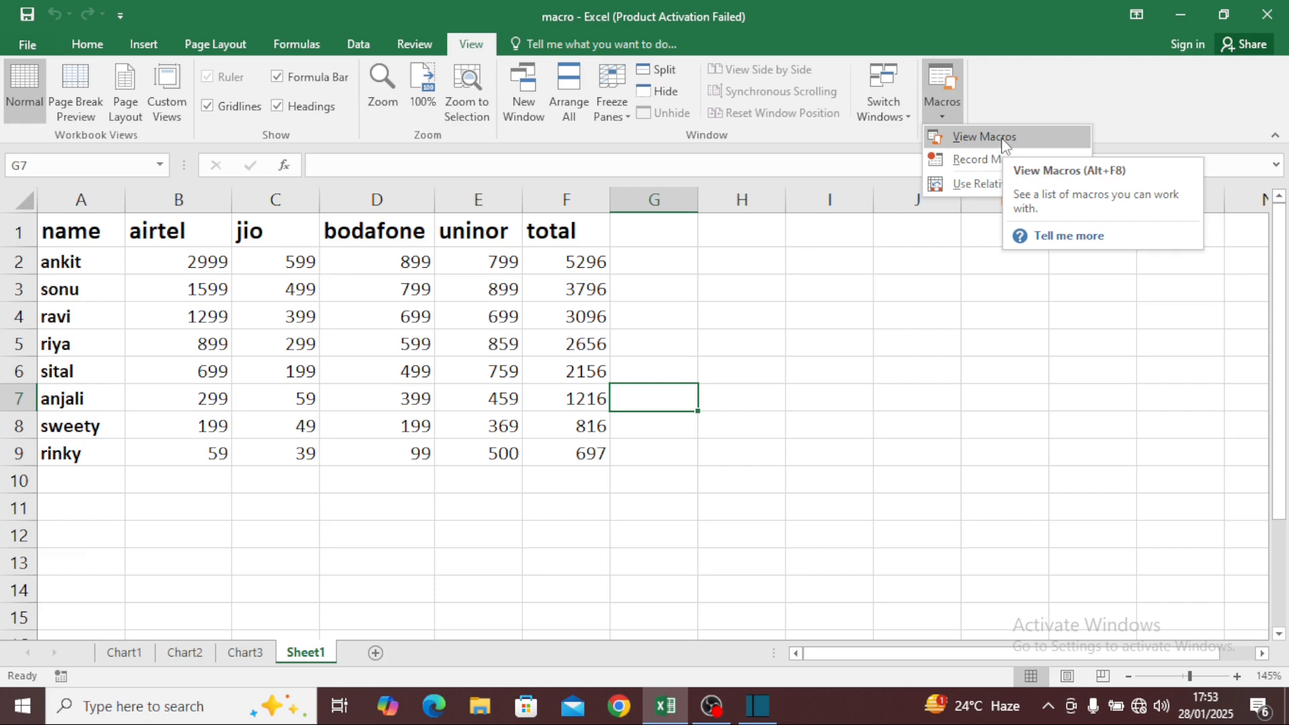
pyautogui.click(820, 271)
pyautogui.click(765, 306)
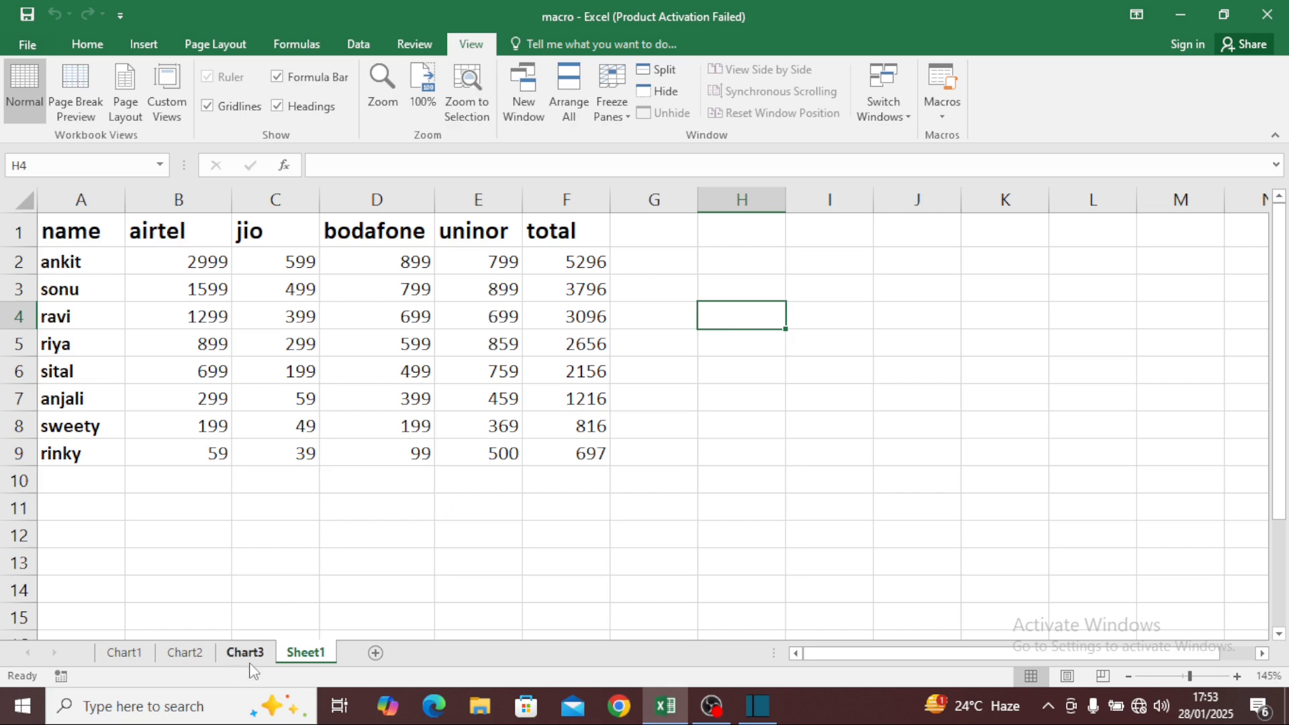
# - Run the omsai macro directly from Sheet1 without the macro list, adding another chart sheet
pyautogui.click(666, 388)
pyautogui.click(705, 346)
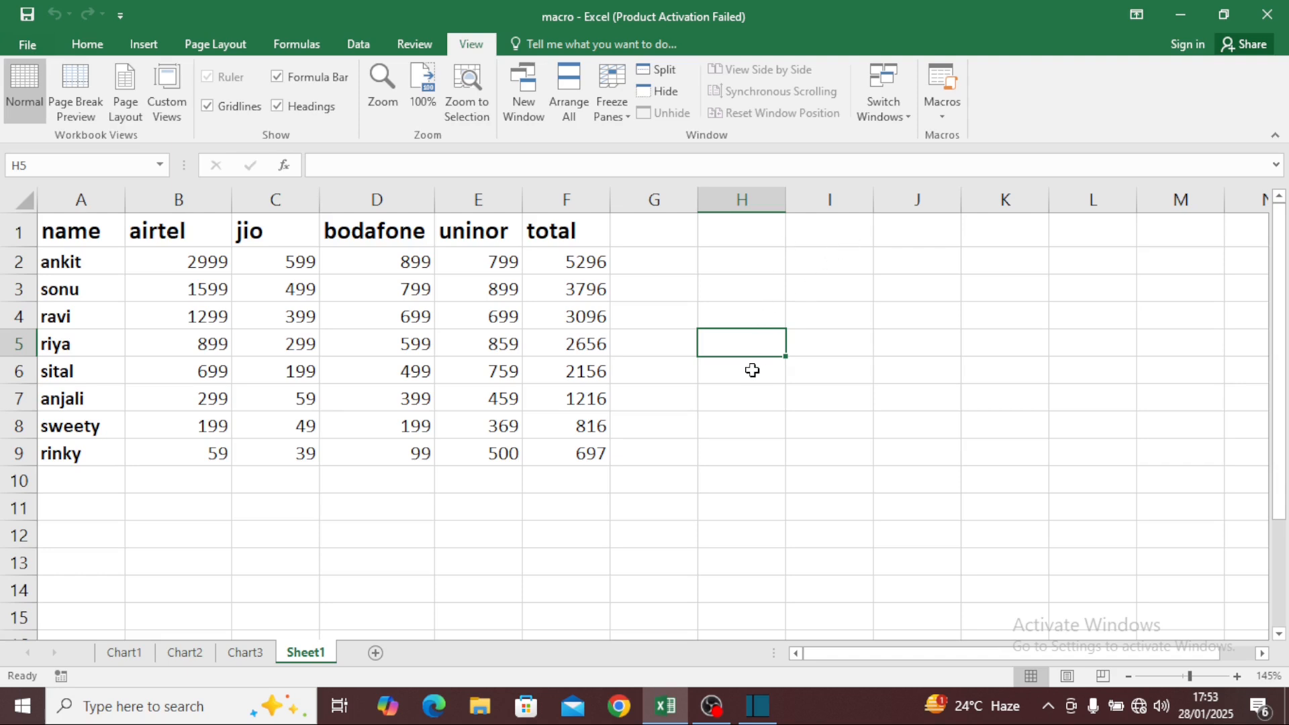
pyautogui.hotkey('ctrl', 'q')
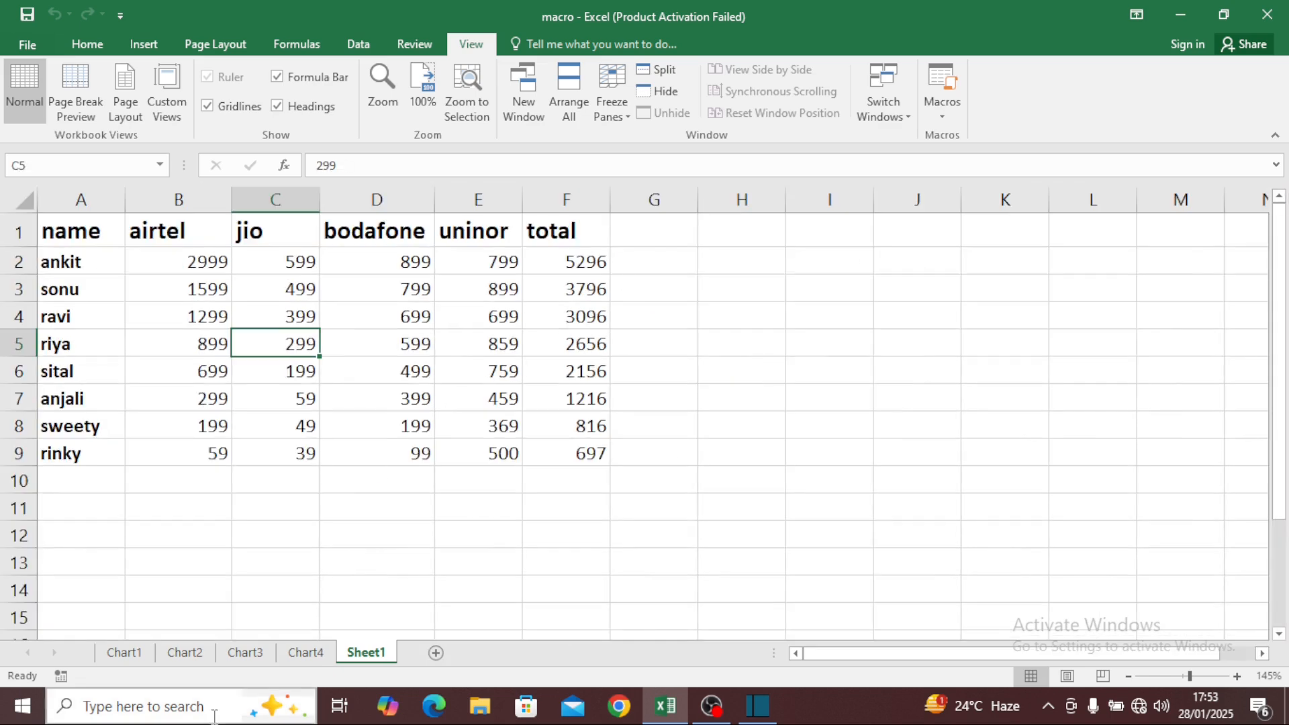
# - Review the charts on the Chart1 to Chart4 sheets and return to Sheet1
pyautogui.click(300, 654)
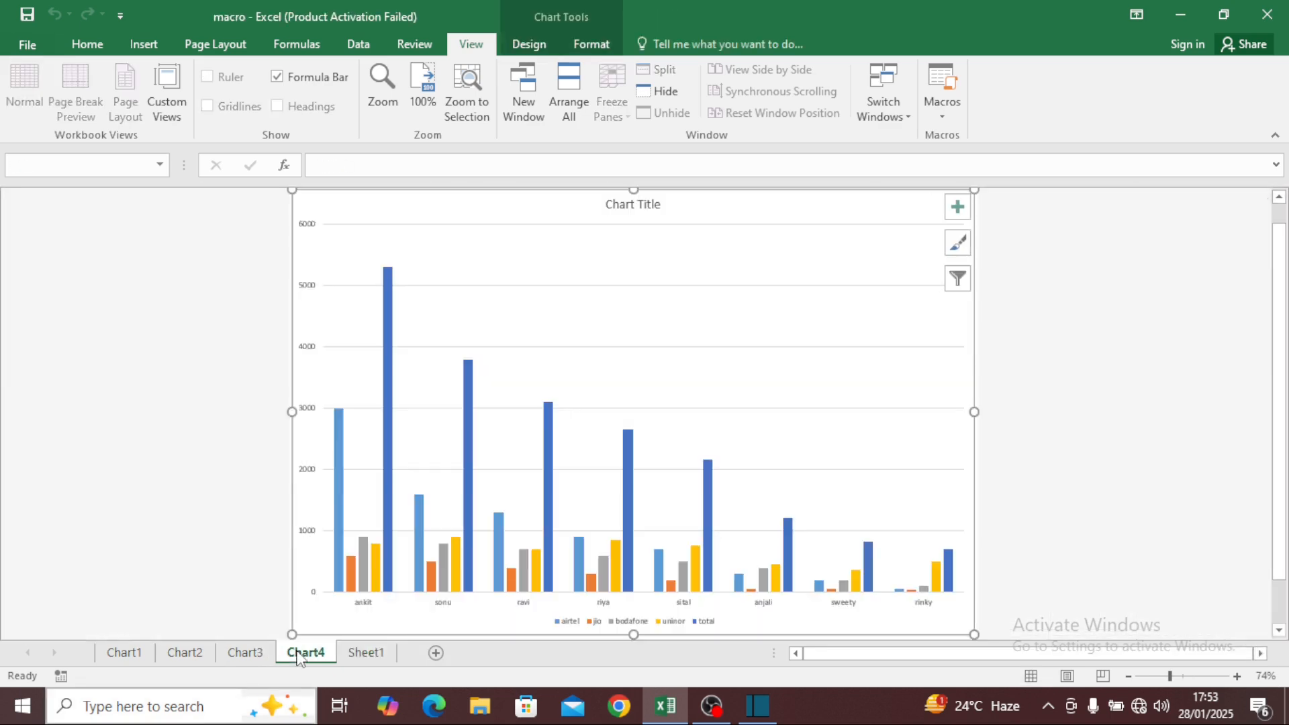
pyautogui.click(251, 655)
pyautogui.click(197, 656)
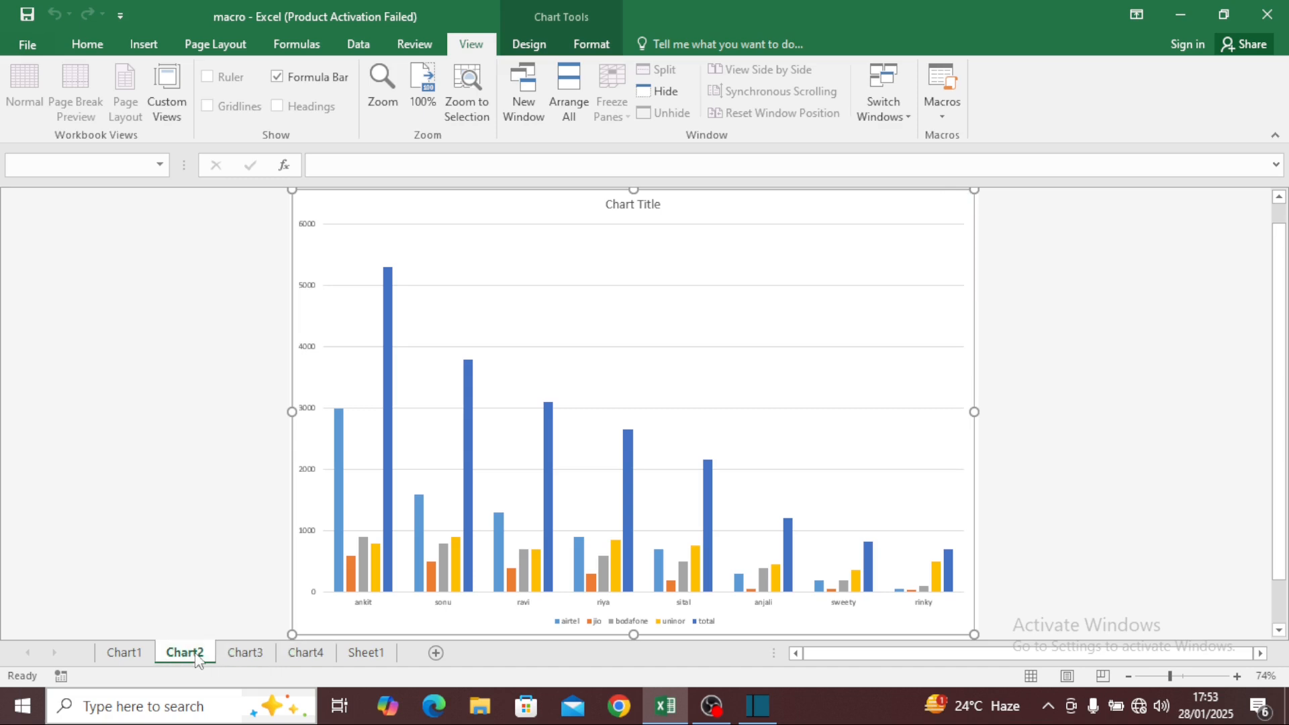
pyautogui.click(133, 655)
pyautogui.click(193, 657)
pyautogui.click(245, 654)
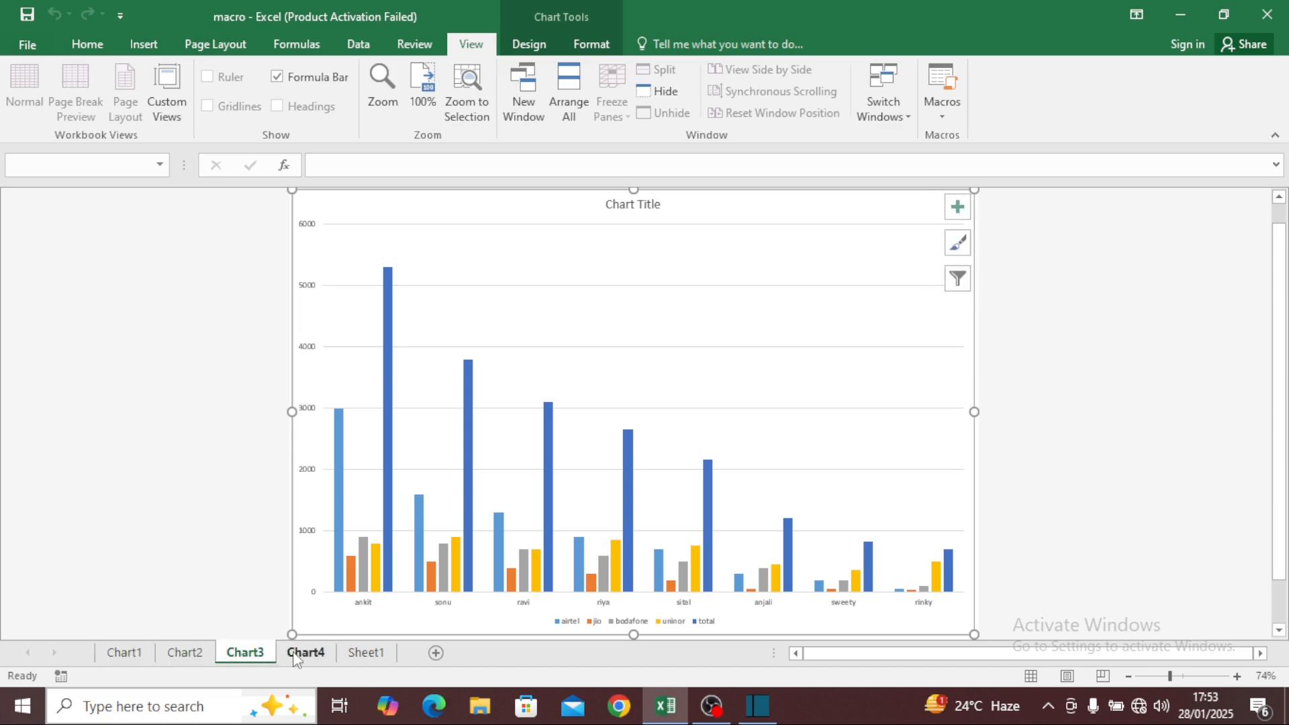
pyautogui.click(306, 654)
pyautogui.click(376, 655)
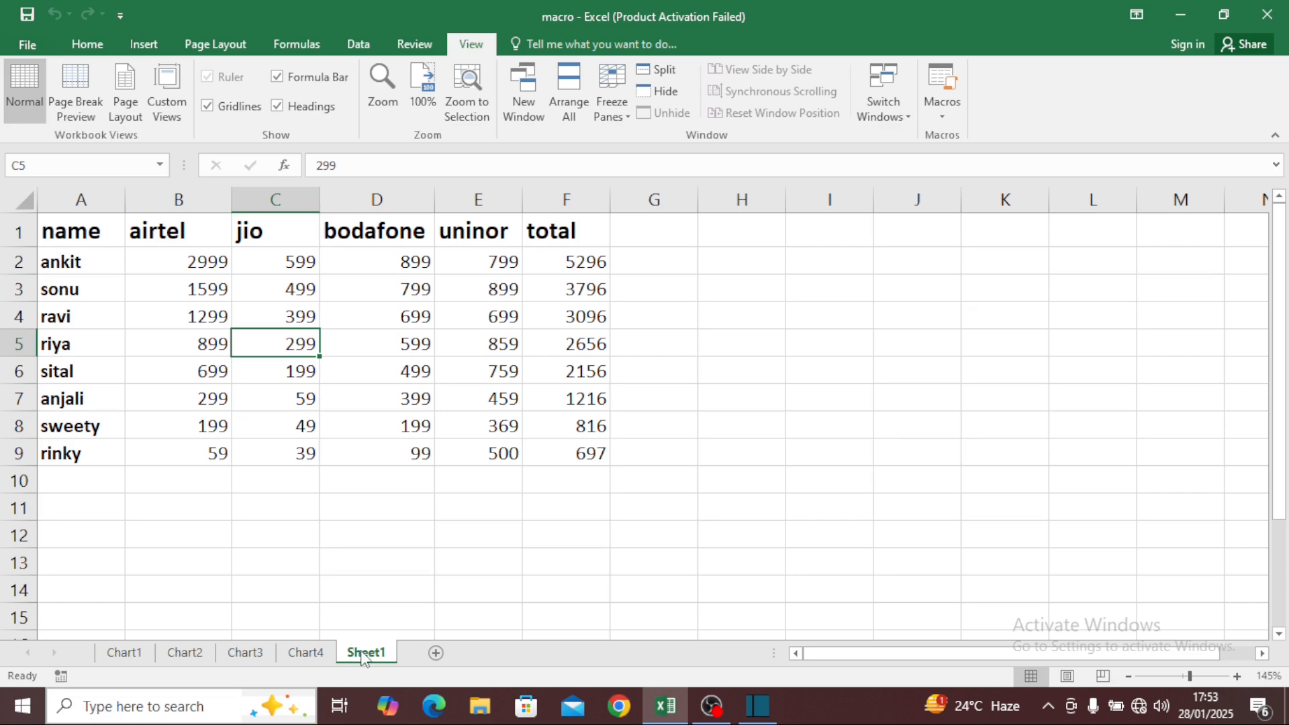
pyautogui.click(314, 655)
pyautogui.click(362, 653)
# - Run the omsai macro once more from Sheet1 and check the chart on the new Chart5 sheet
pyautogui.click(566, 510)
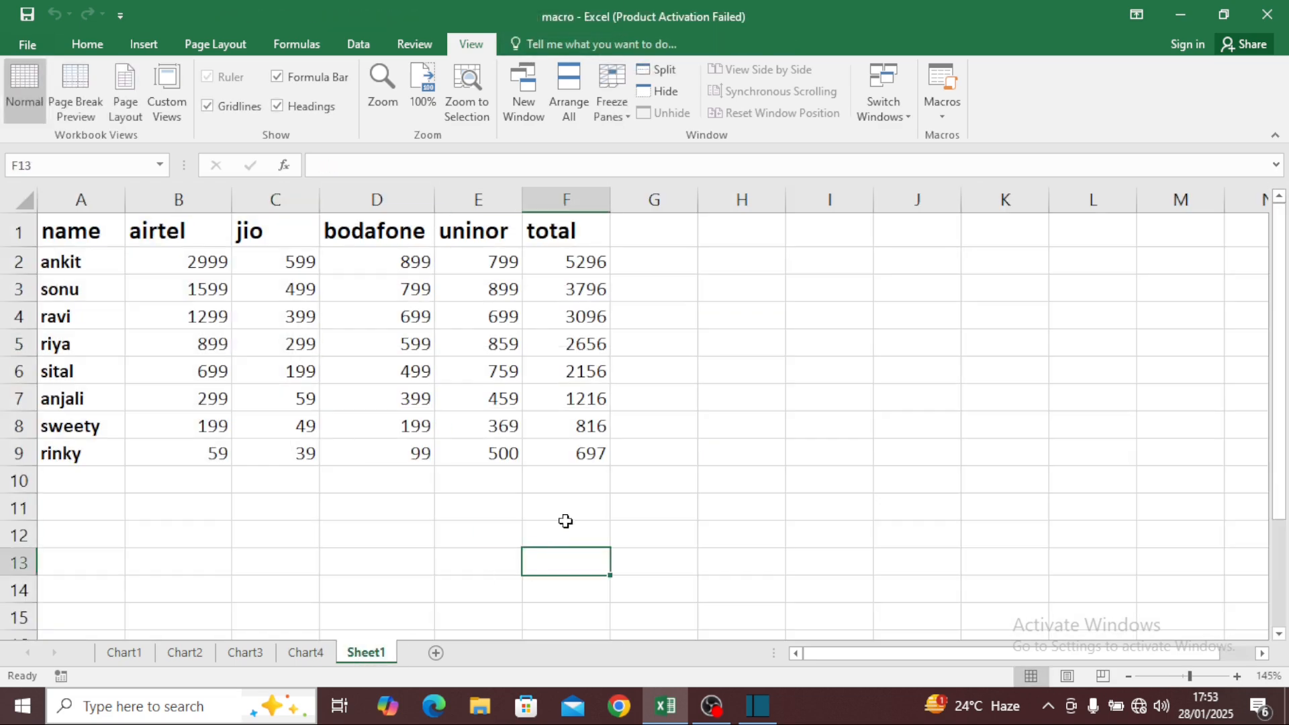
pyautogui.click(627, 443)
pyautogui.hotkey('ctrl', 'q')
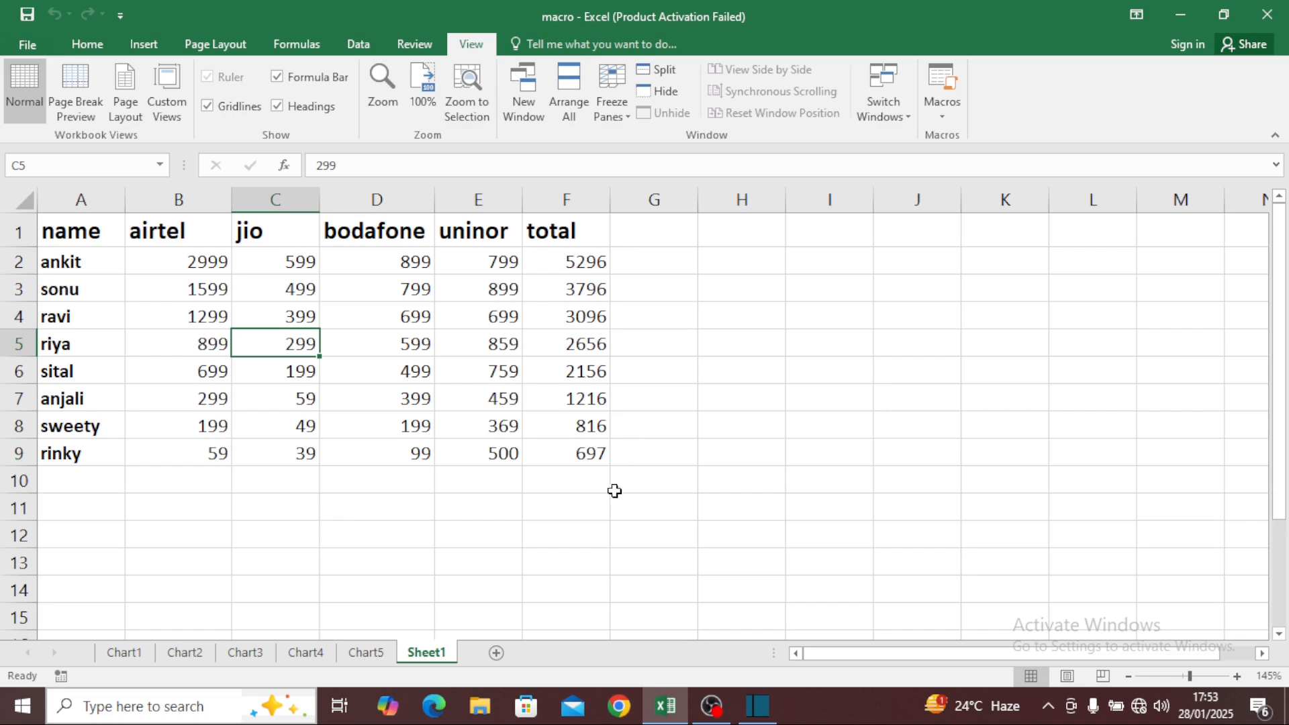
pyautogui.click(365, 652)
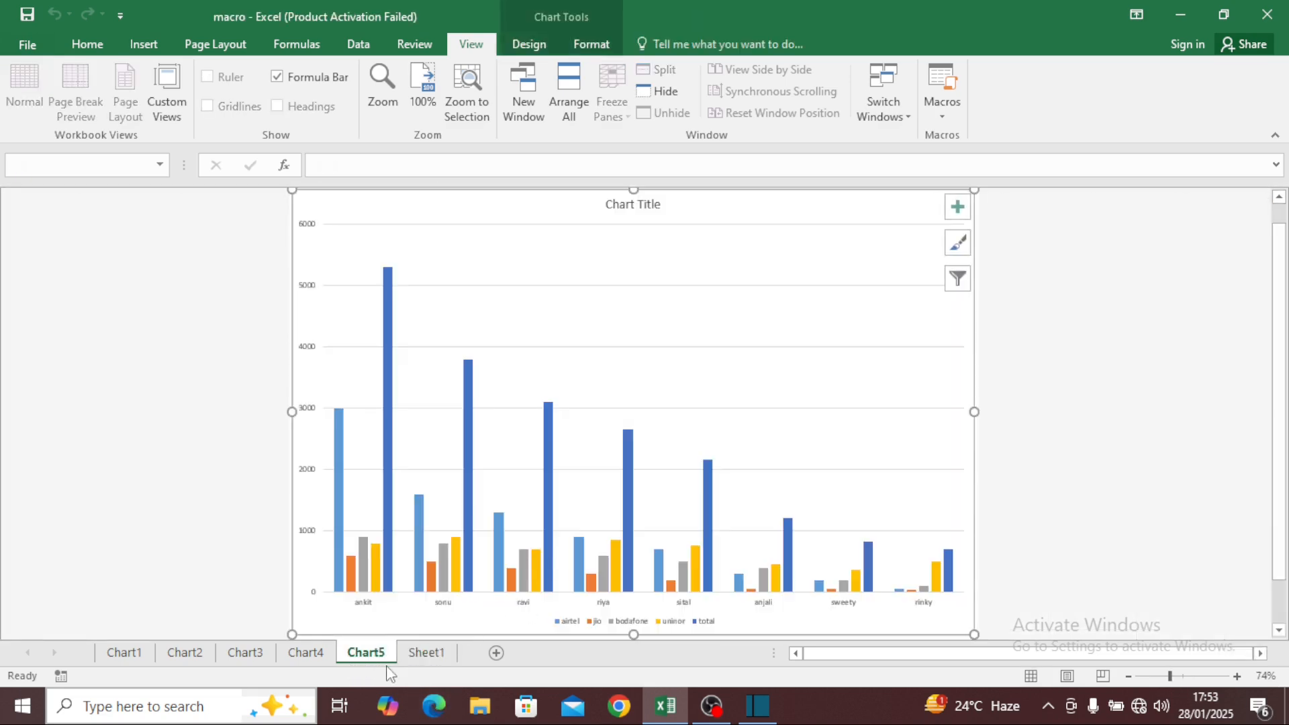
pyautogui.click(321, 654)
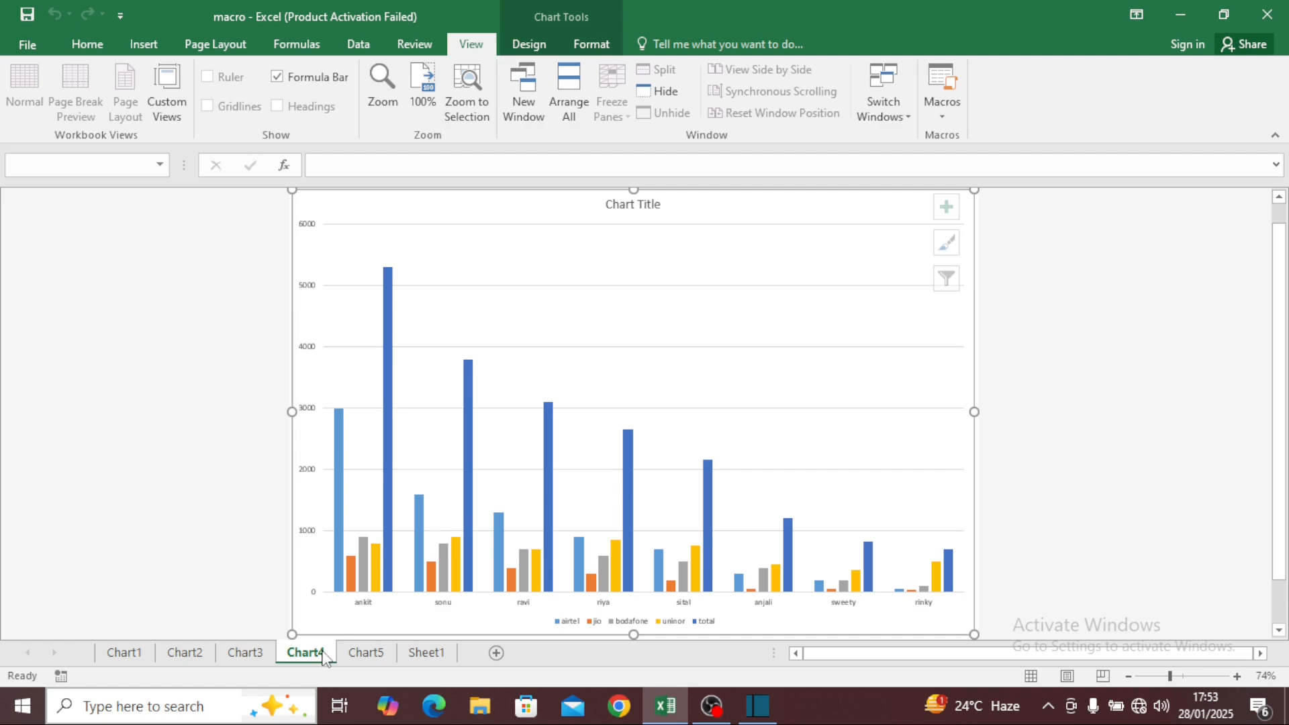
pyautogui.click(375, 655)
pyautogui.click(424, 653)
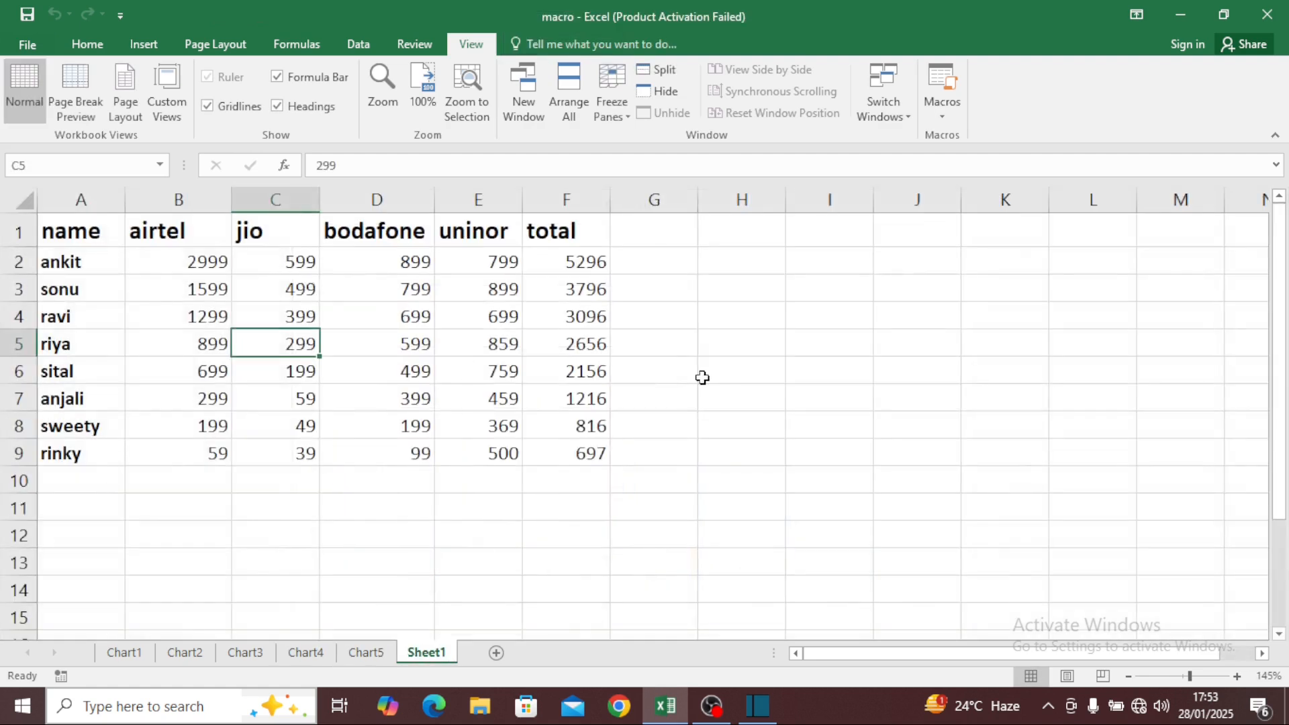
# - Look at the omsai entry in the list of recorded macros and close the list
pyautogui.click(702, 378)
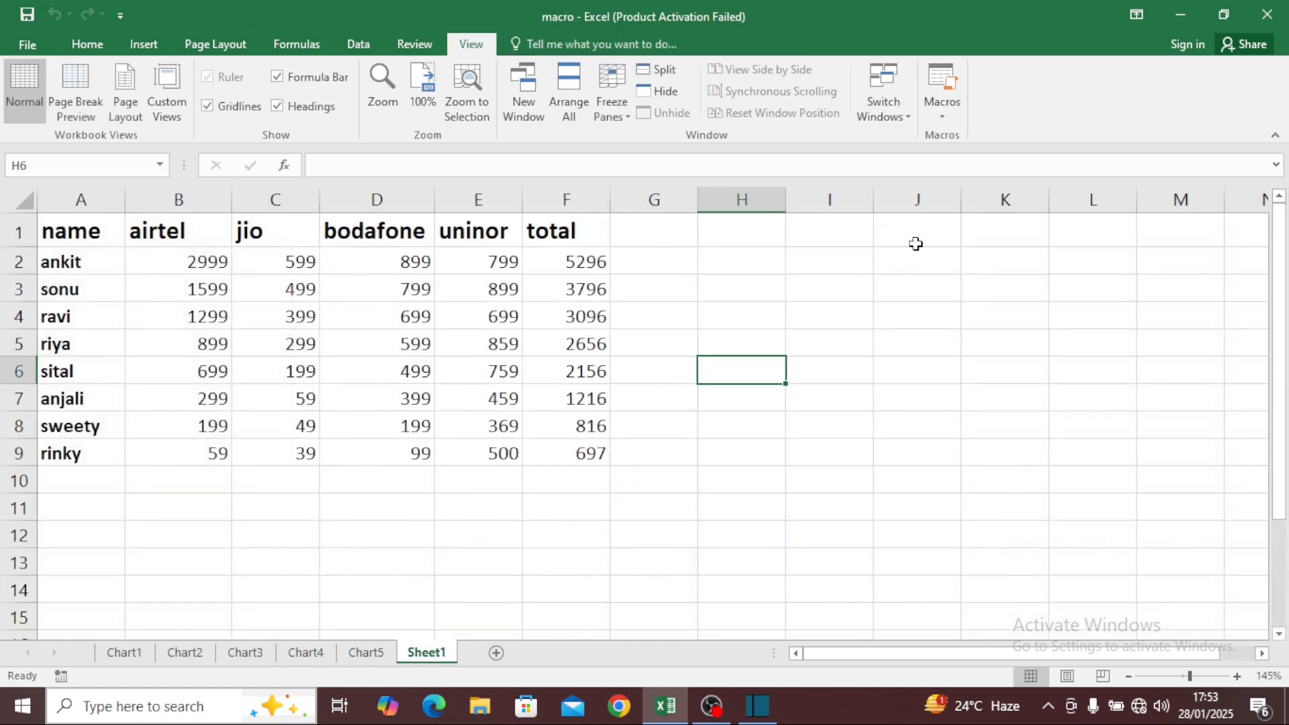
pyautogui.click(954, 119)
pyautogui.click(960, 134)
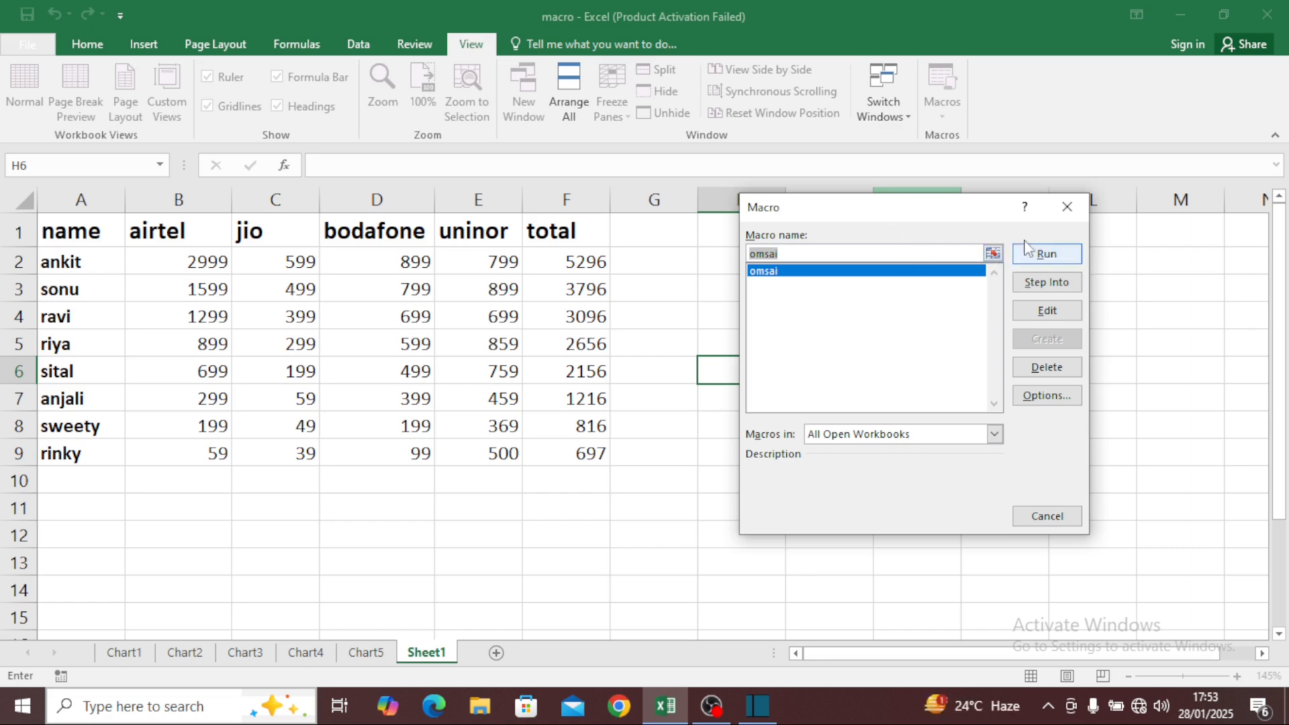
pyautogui.click(1066, 210)
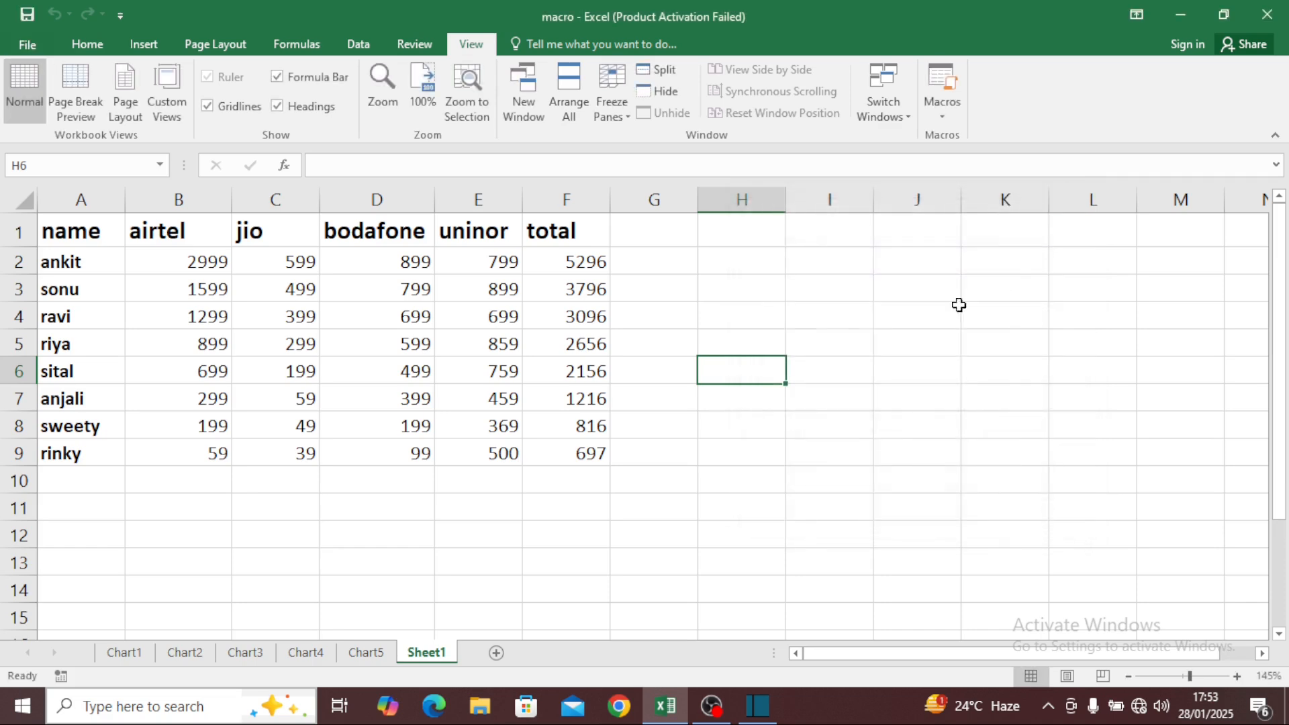
pyautogui.click(637, 321)
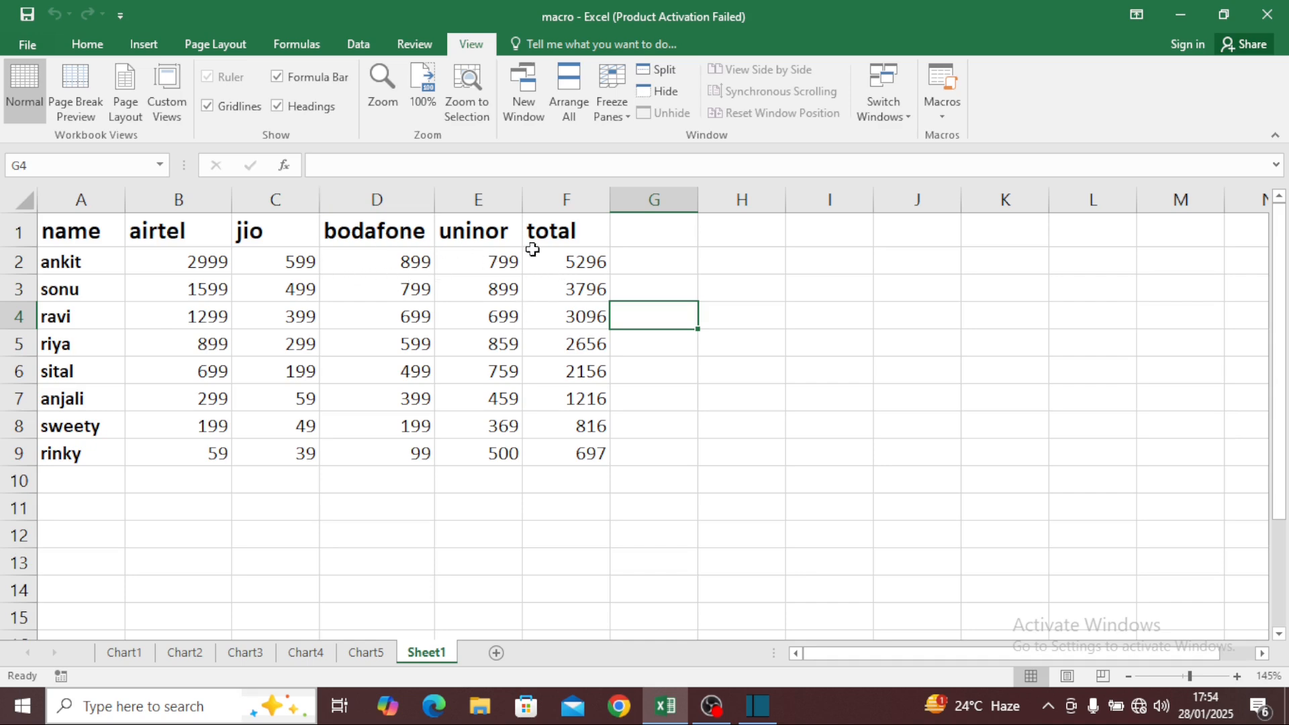
# - Add a comment to cell B2 and move its box to the blank area over columns H to J
pyautogui.click(498, 285)
pyautogui.click(433, 47)
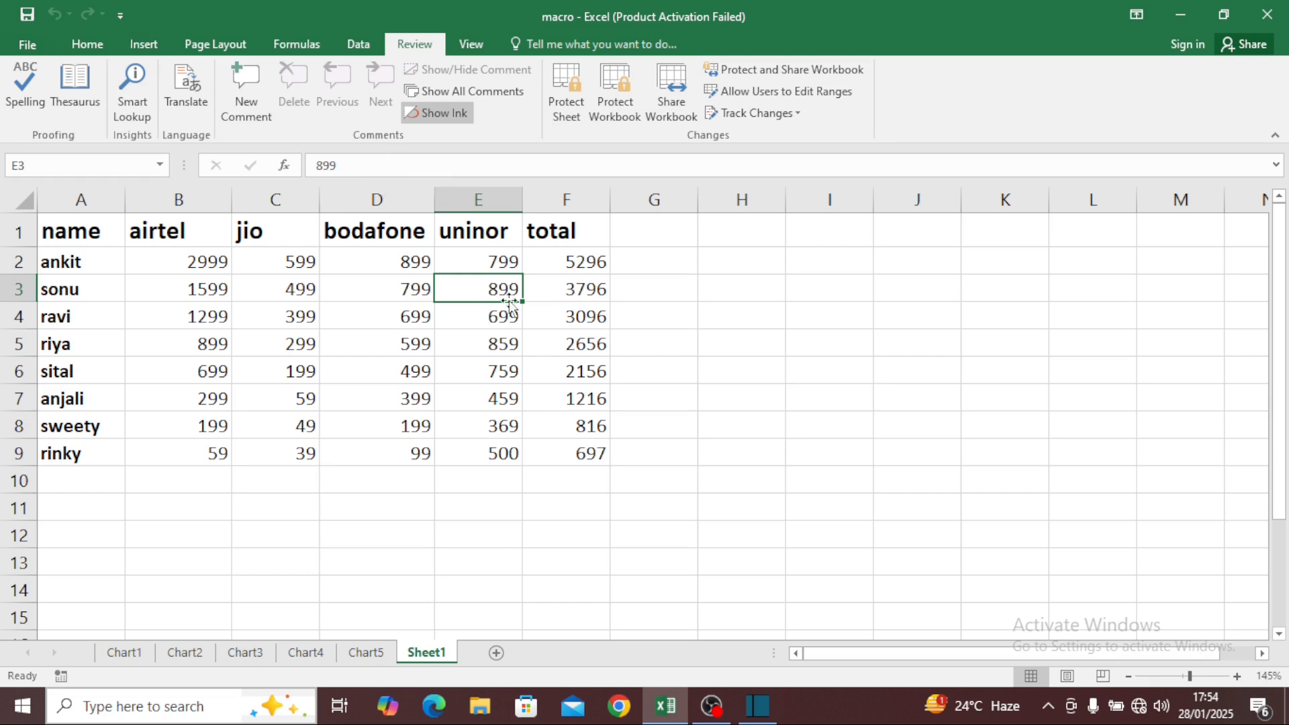
pyautogui.click(508, 366)
pyautogui.click(262, 297)
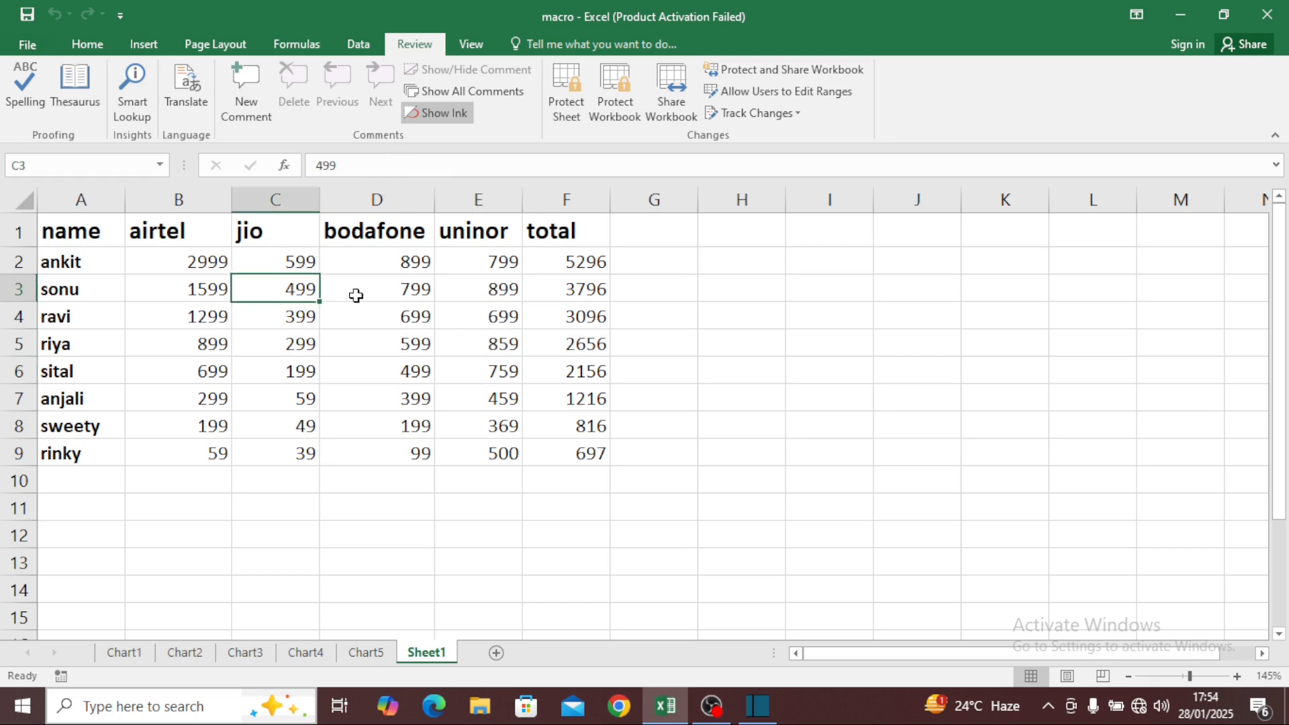
pyautogui.click(216, 266)
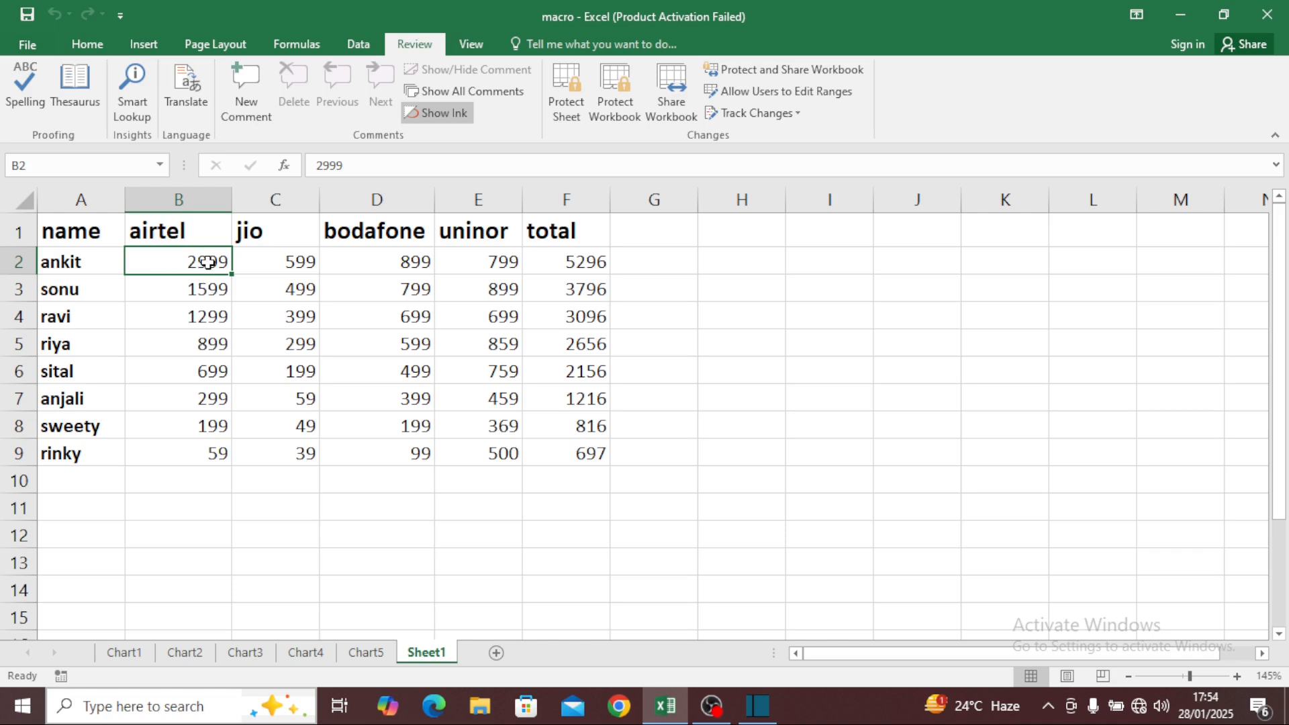
pyautogui.click(247, 83)
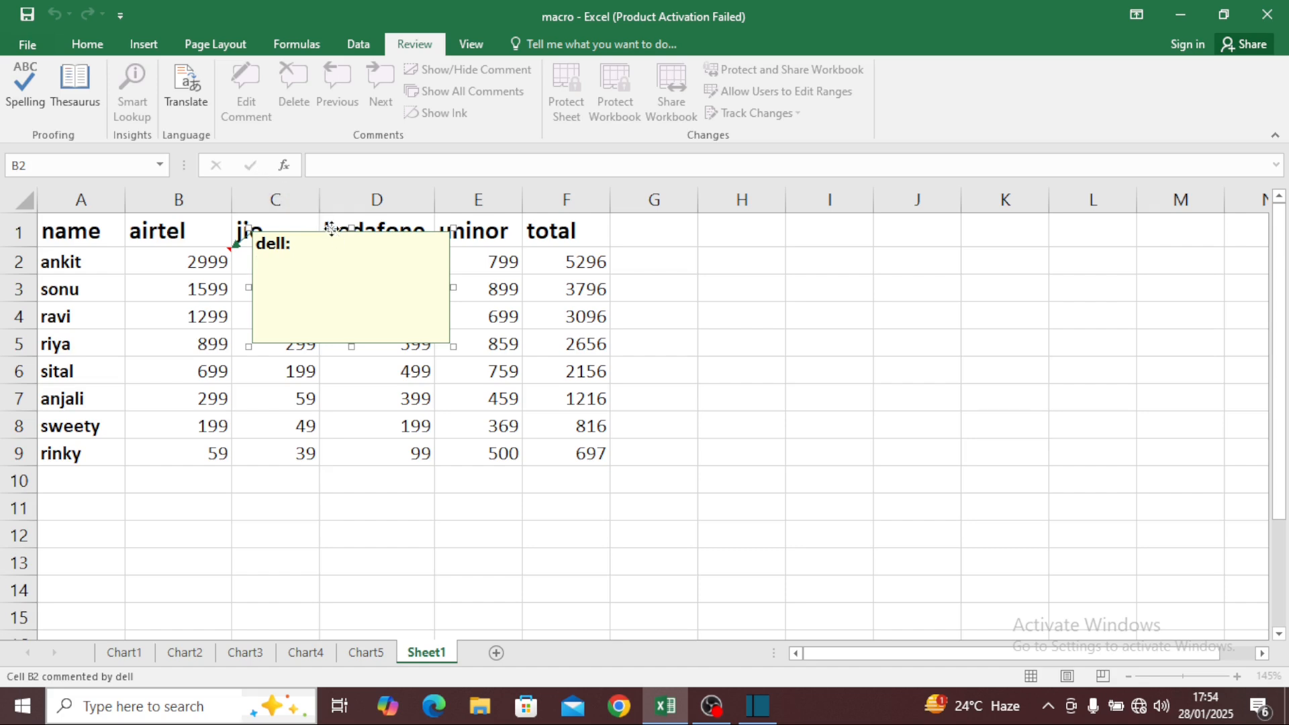
pyautogui.moveTo(336, 232); pyautogui.dragTo(820, 287)
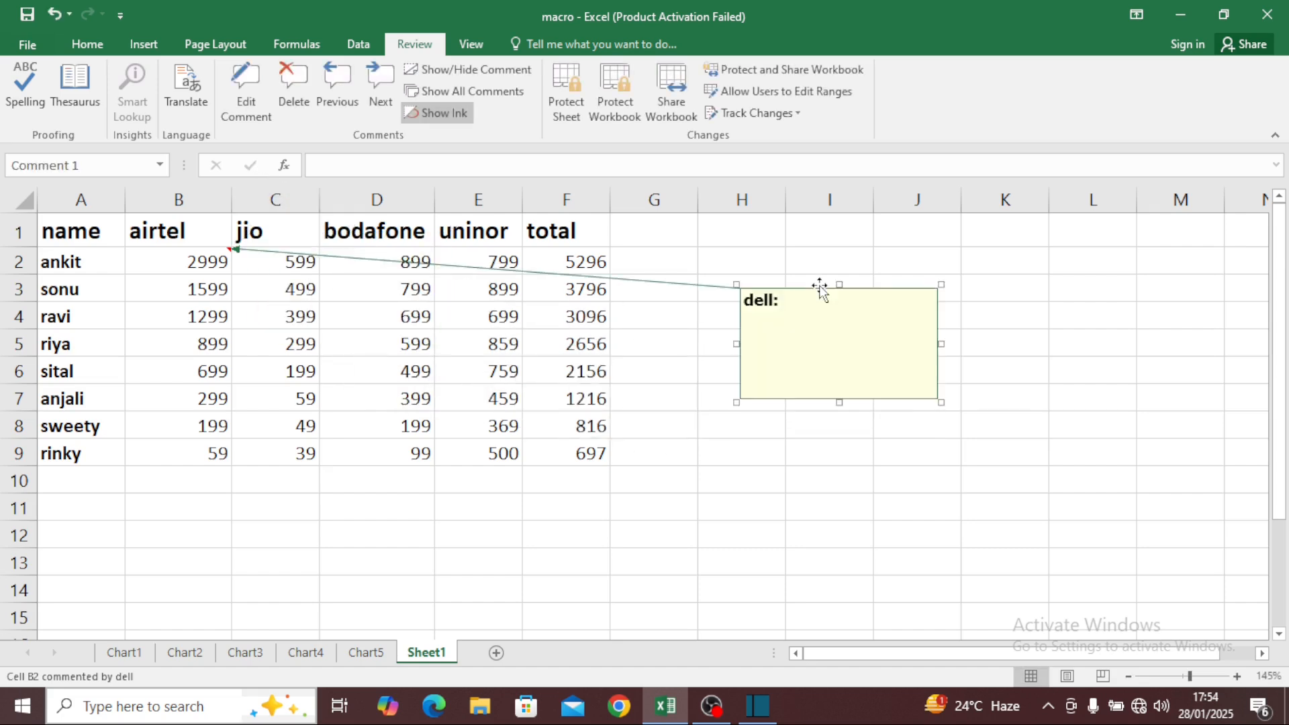
# - Replace the default author text in the B2 comment with "best offer" and "for all user" on two lines
pyautogui.click(807, 308)
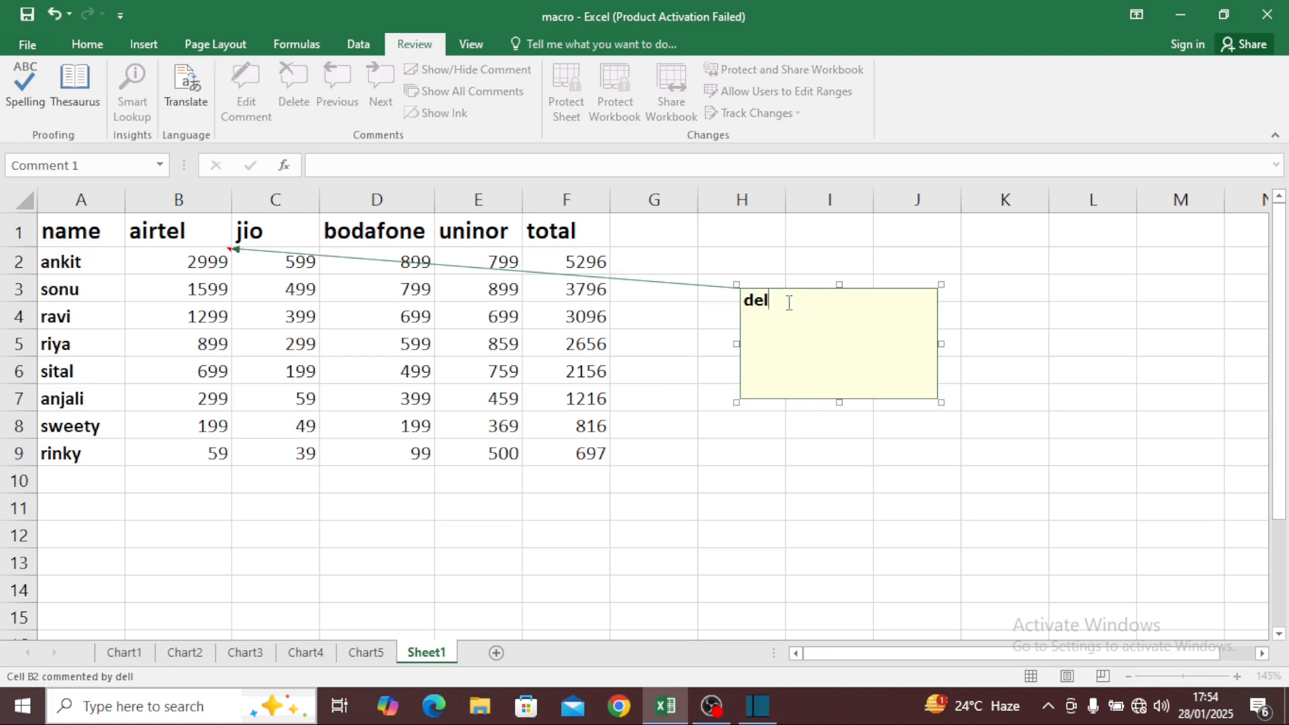
pyautogui.press('BackSpace')
pyautogui.press('BackSpace')
pyautogui.press('BackSpace')
pyautogui.write('best off')
pyautogui.write('for a')
pyautogui.write('ll user')
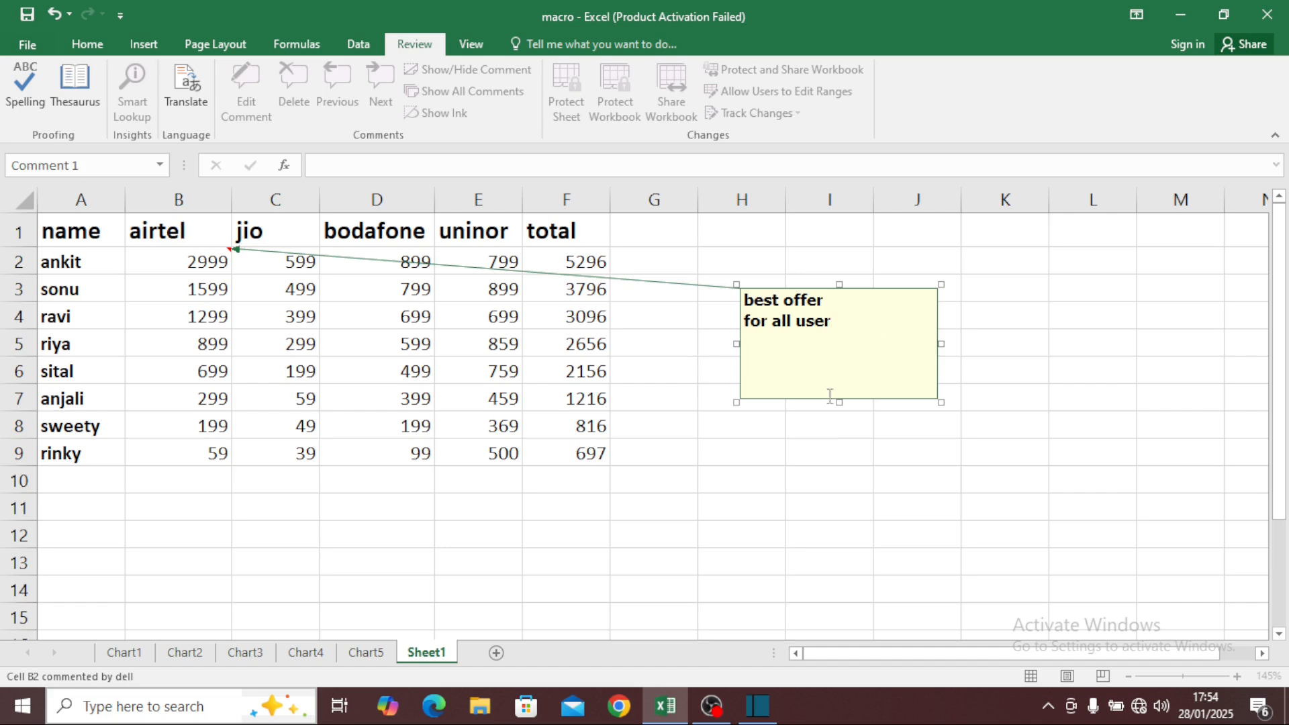
pyautogui.click(946, 482)
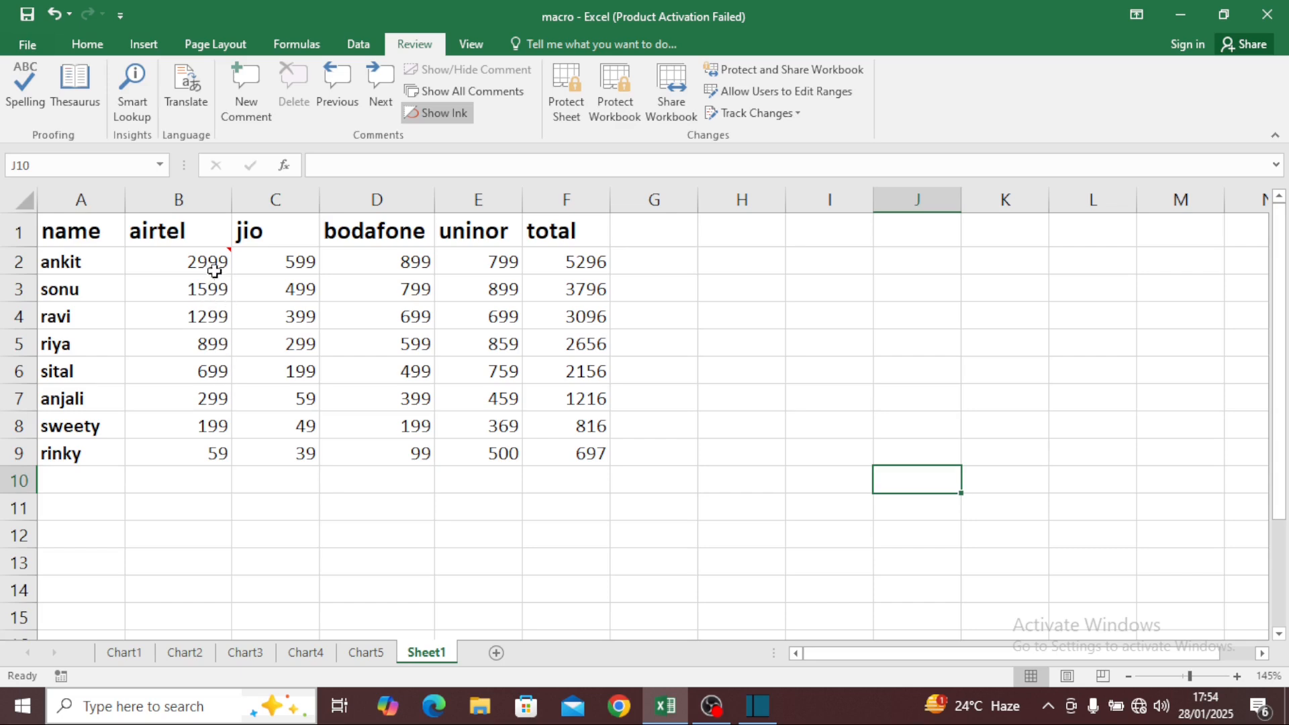
# - Extend the comment on cell B2 with two more lines, "for limit time" and "1 to 5th jan"
pyautogui.moveTo(229, 257)
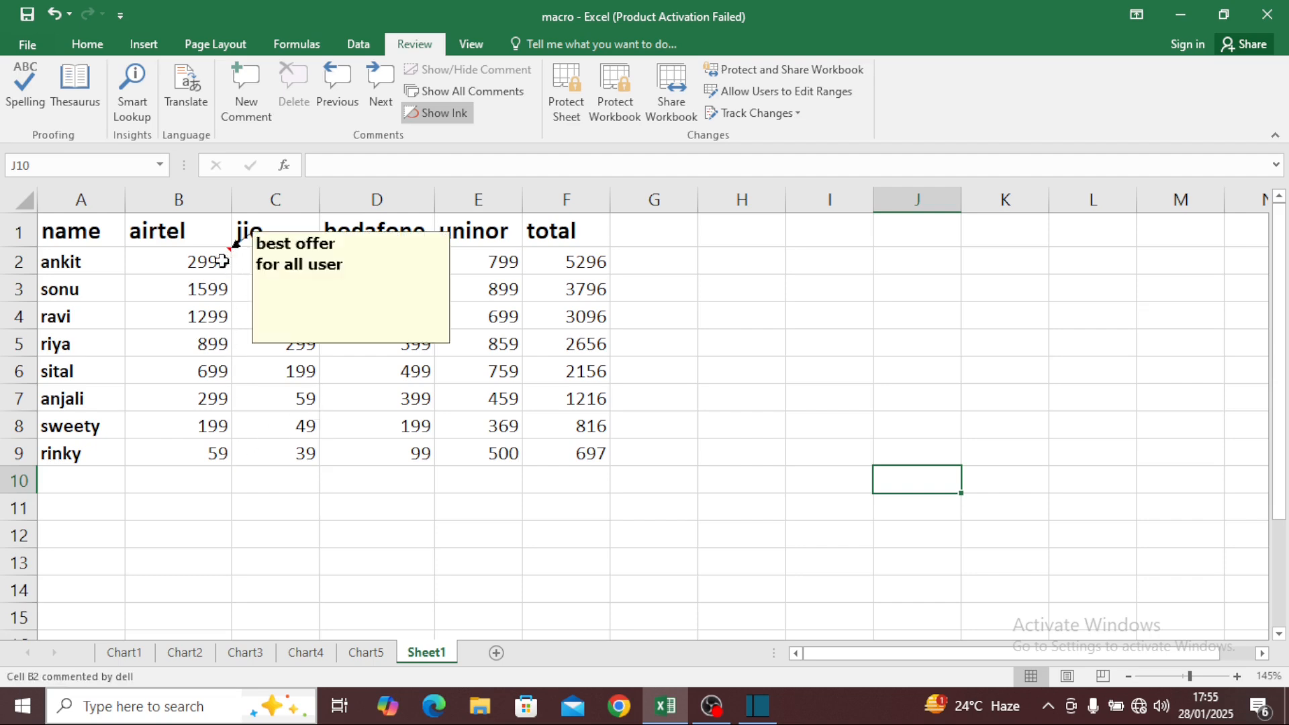
pyautogui.click(222, 261)
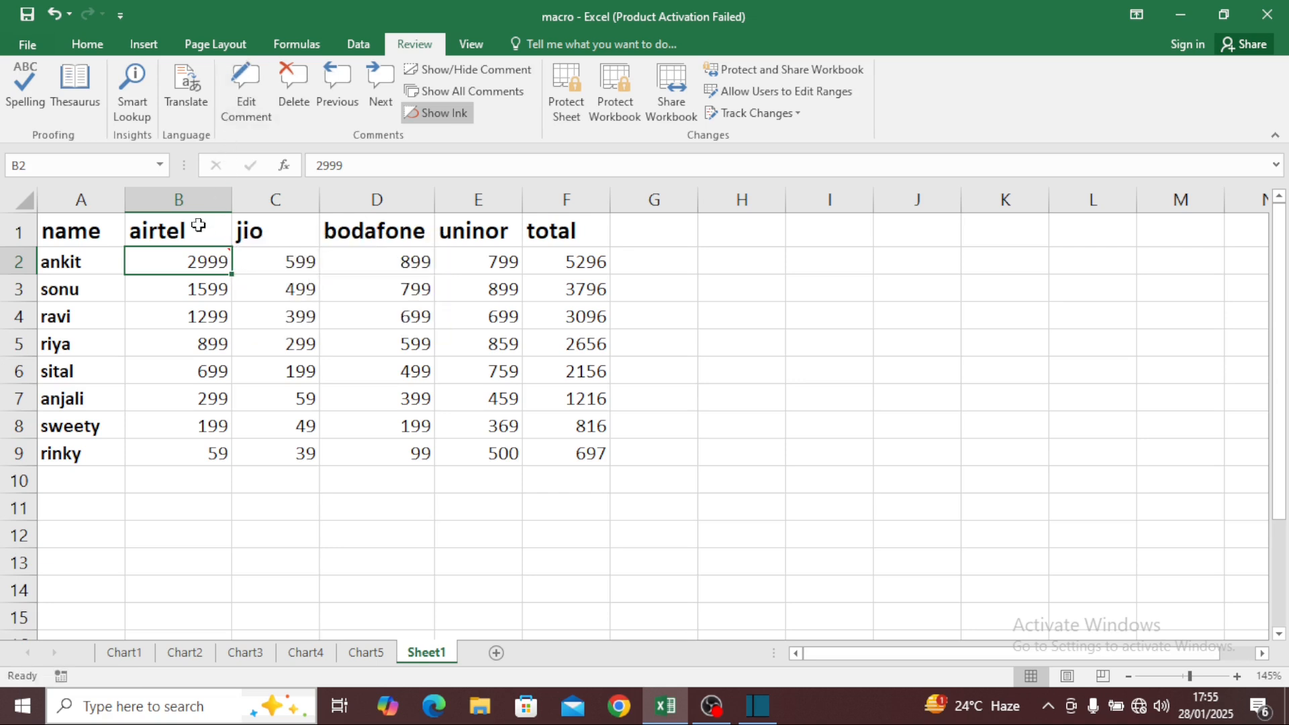
pyautogui.moveTo(196, 261)
pyautogui.click(259, 100)
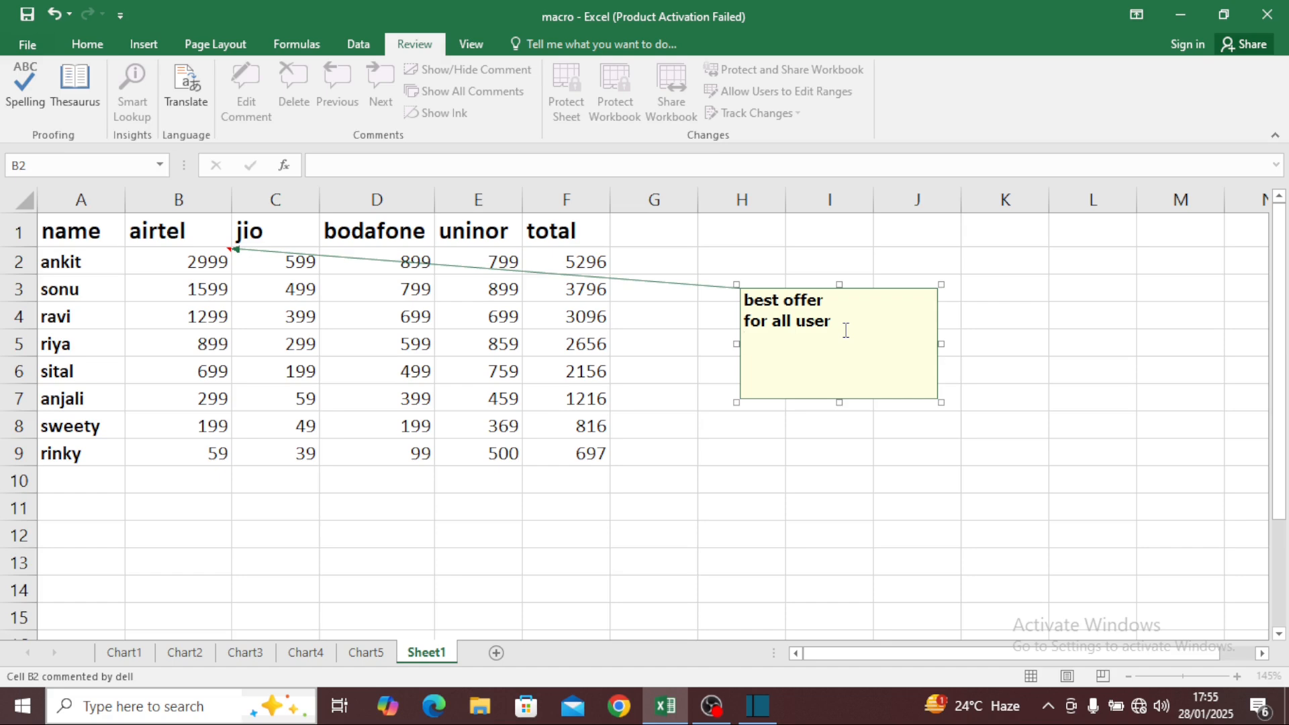
pyautogui.press('Return')
pyautogui.write('for limit time')
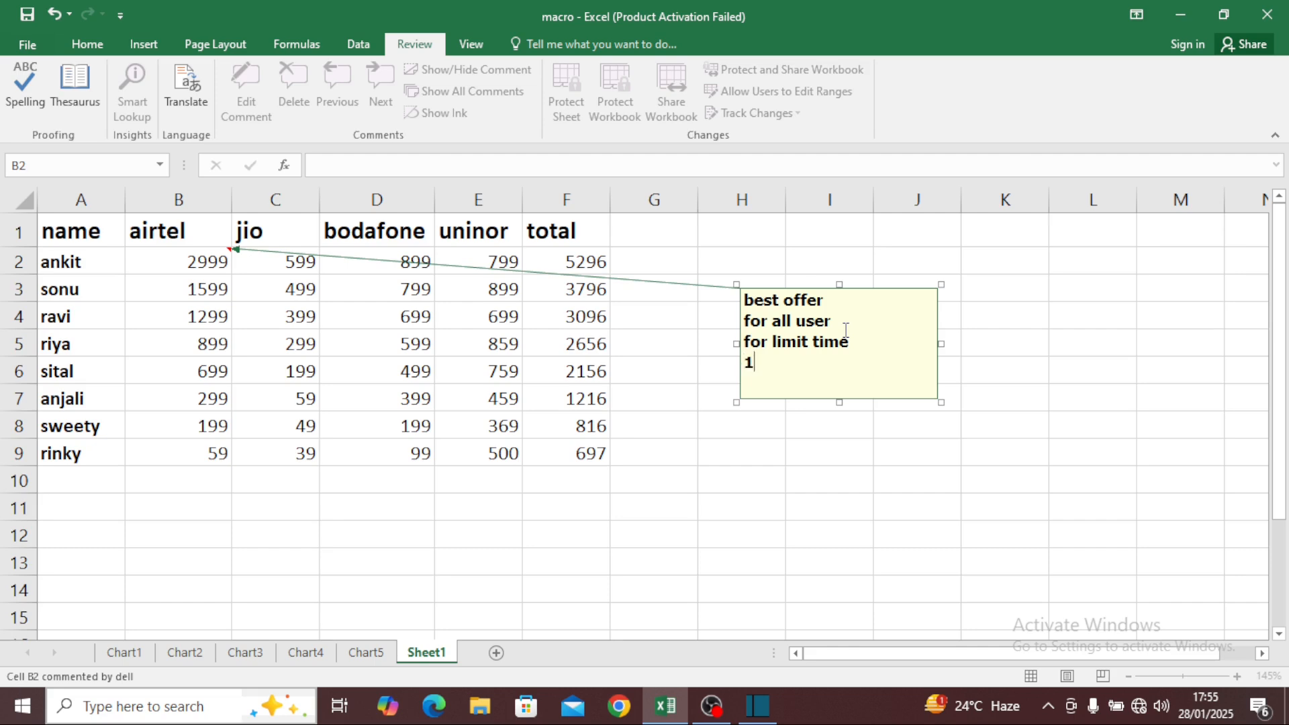
pyautogui.write('to 5tj')
pyautogui.press('BackSpace')
pyautogui.write('h jan')
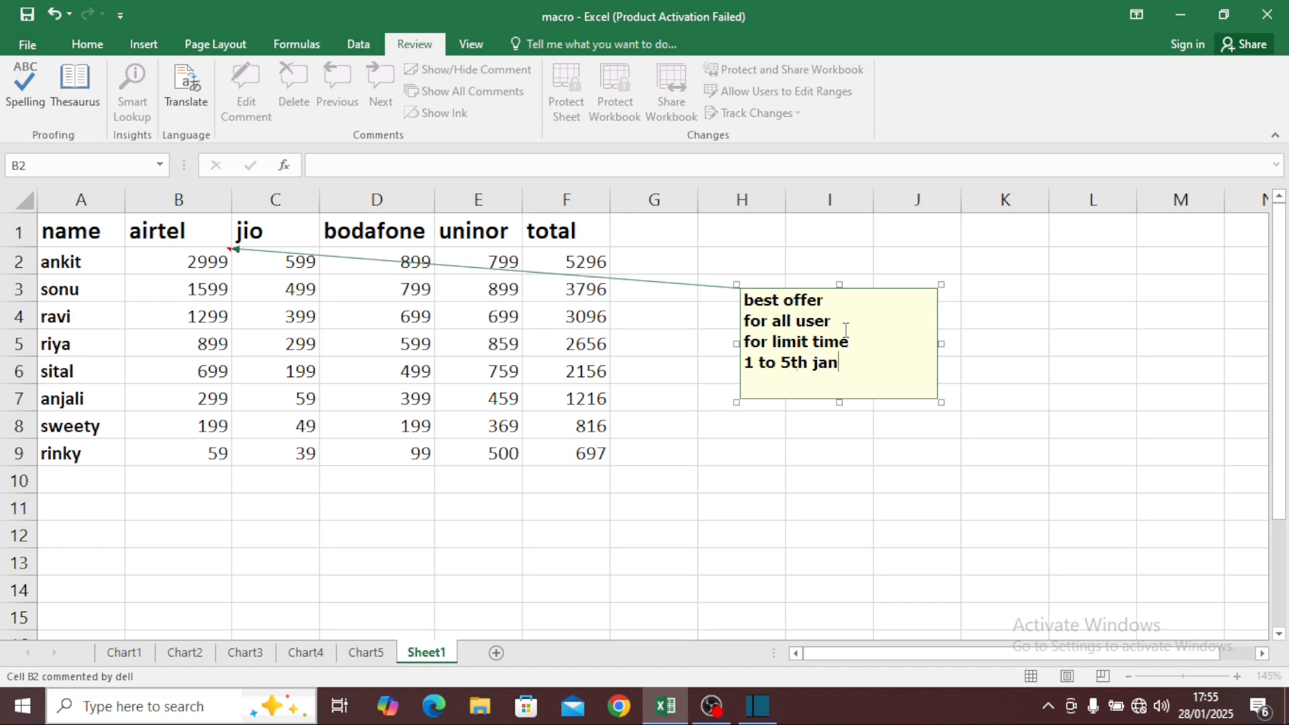
pyautogui.click(742, 481)
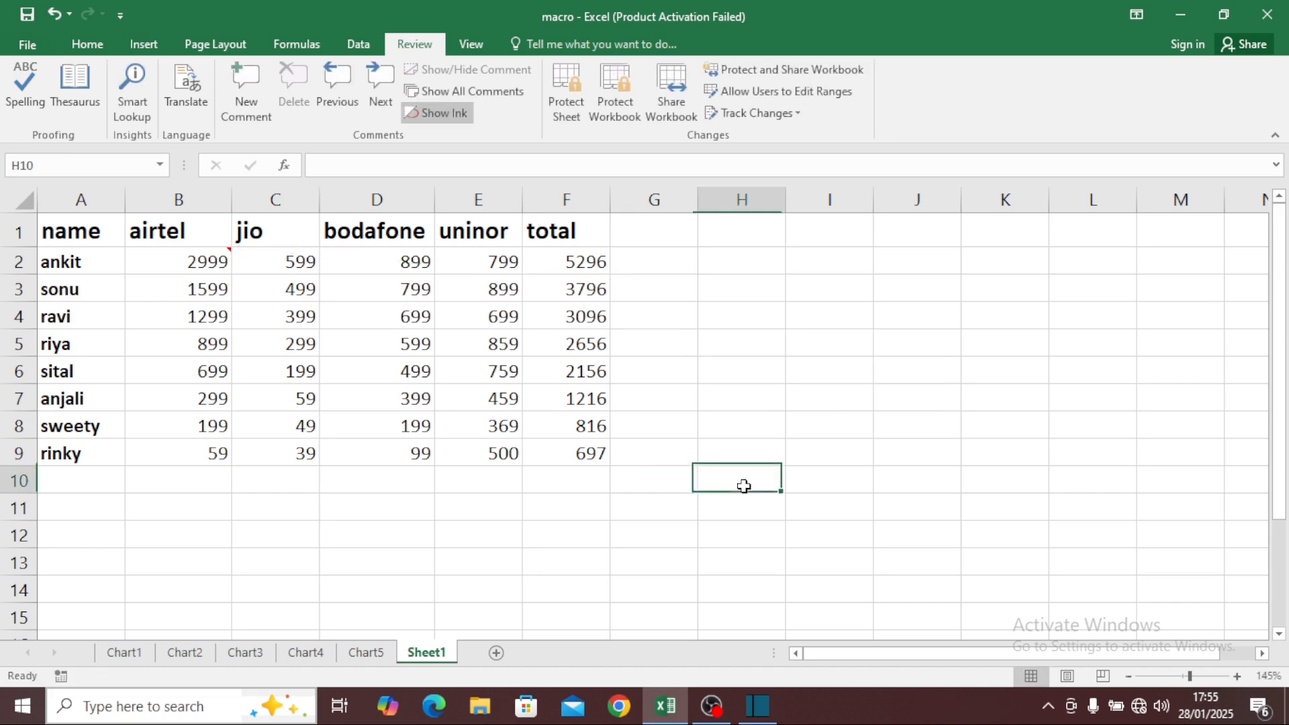
# - Reopen the B2 comment for editing and bring up the format settings for its whole box
pyautogui.moveTo(182, 263)
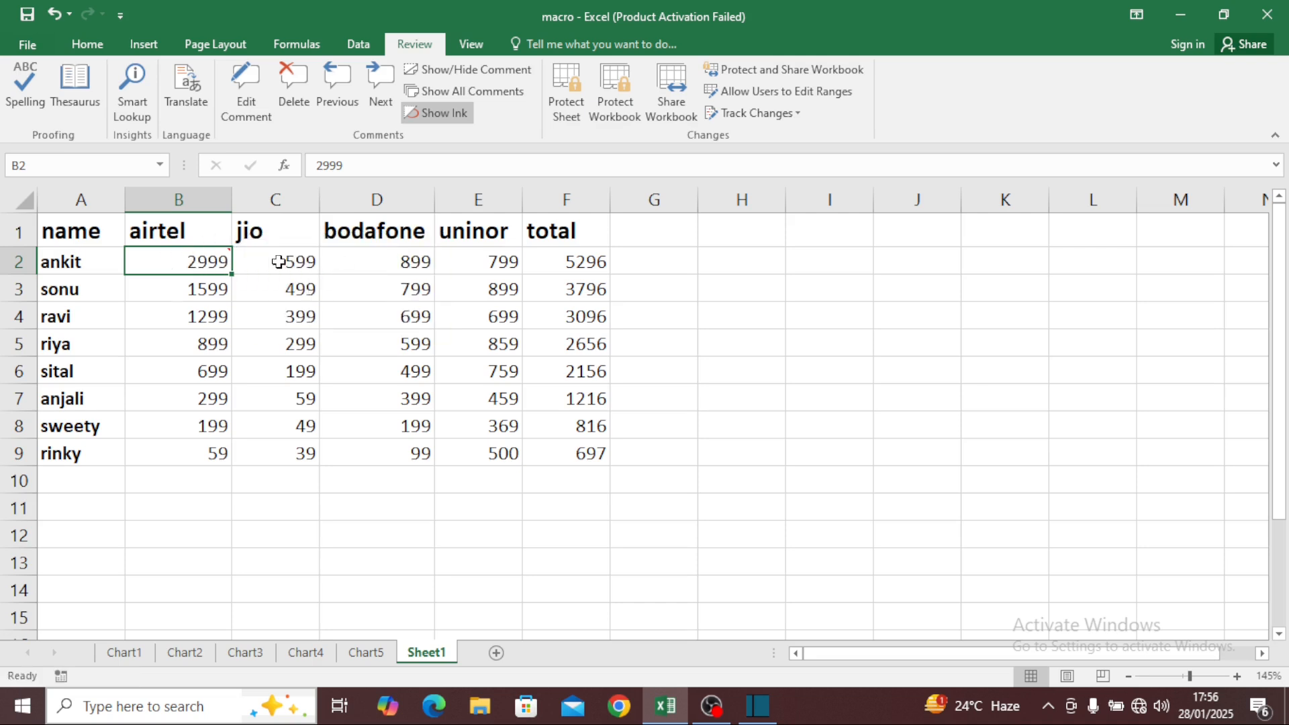
pyautogui.click(251, 107)
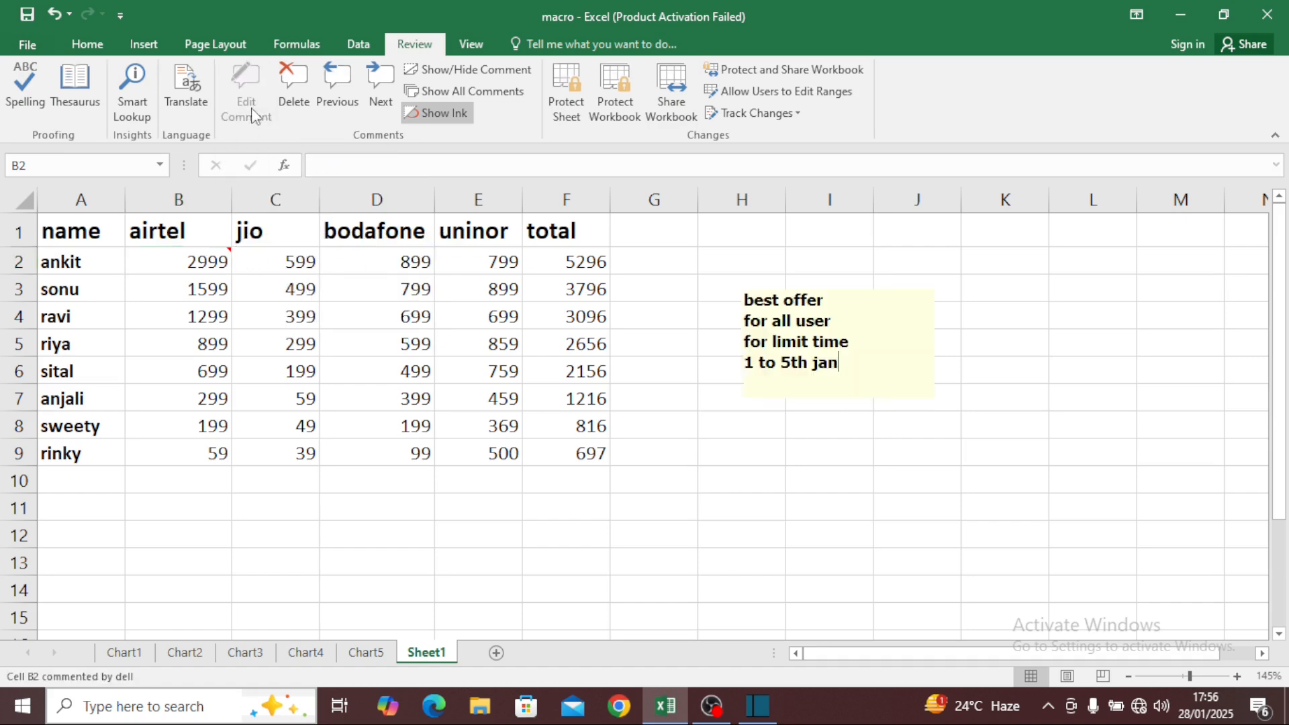
pyautogui.click(855, 333)
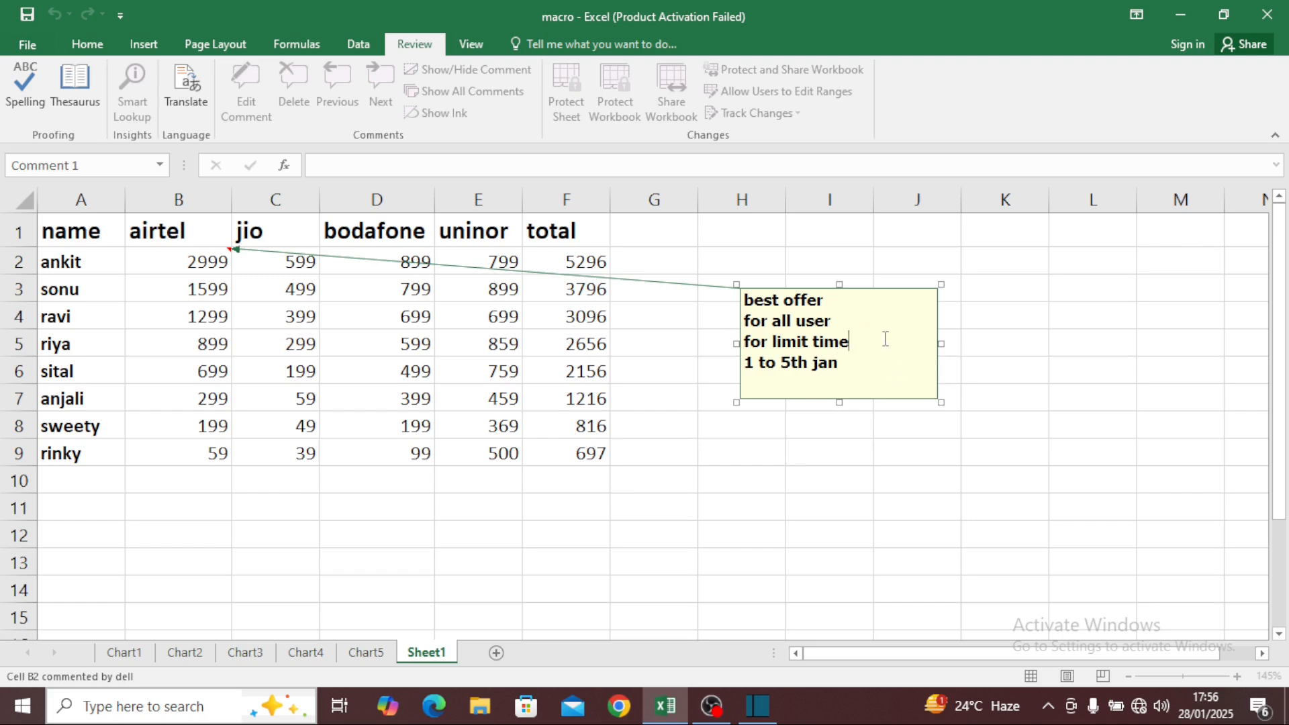
pyautogui.rightClick(897, 287)
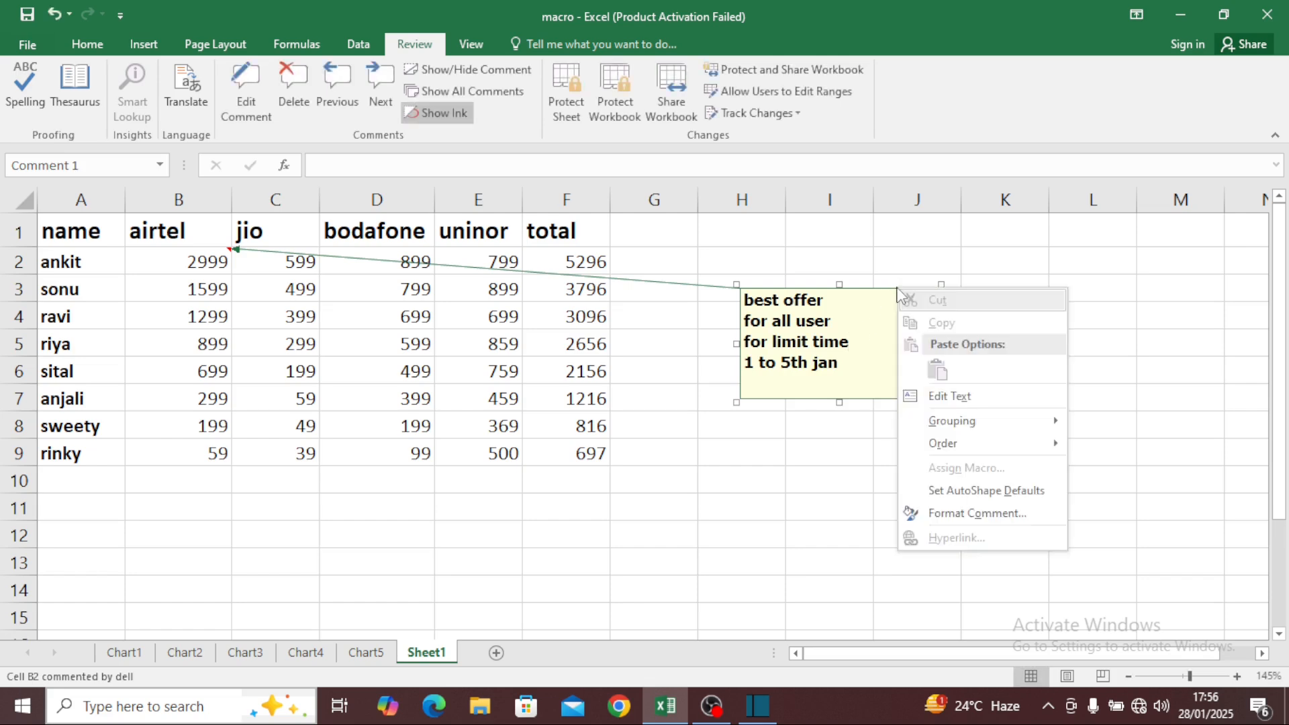
pyautogui.click(859, 306)
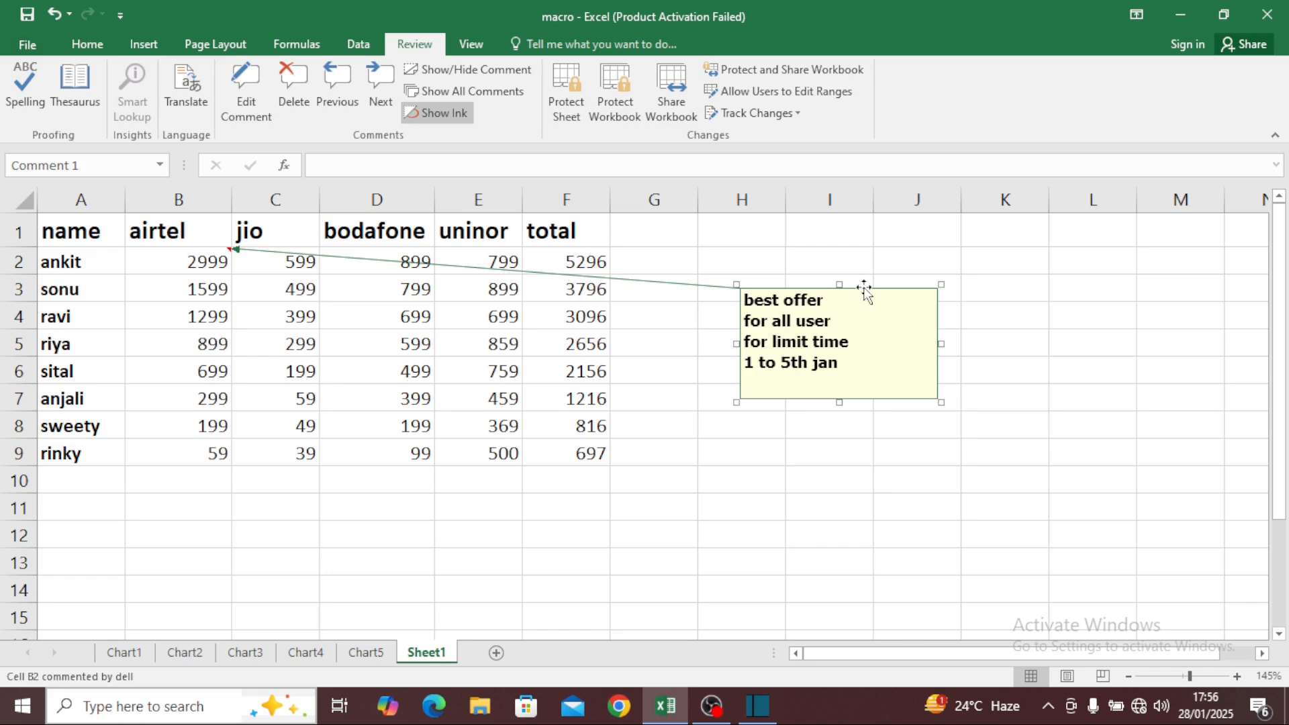
pyautogui.rightClick(864, 290)
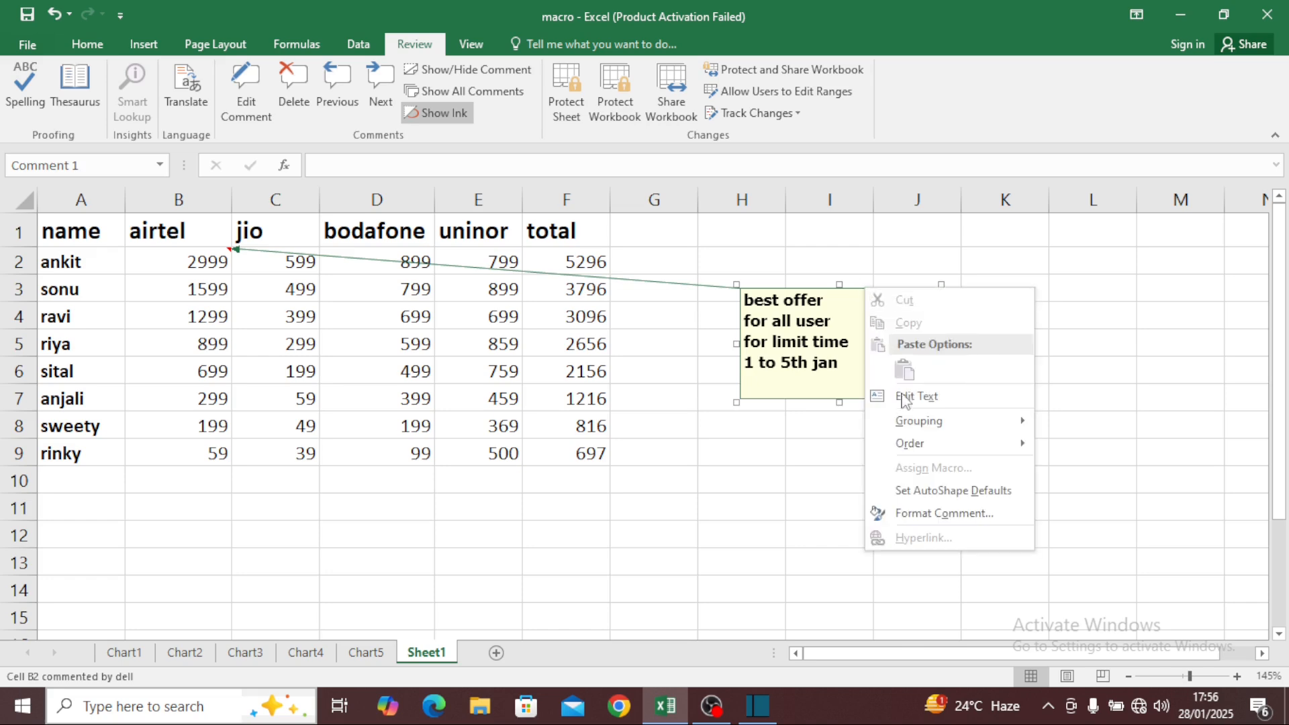
pyautogui.click(943, 514)
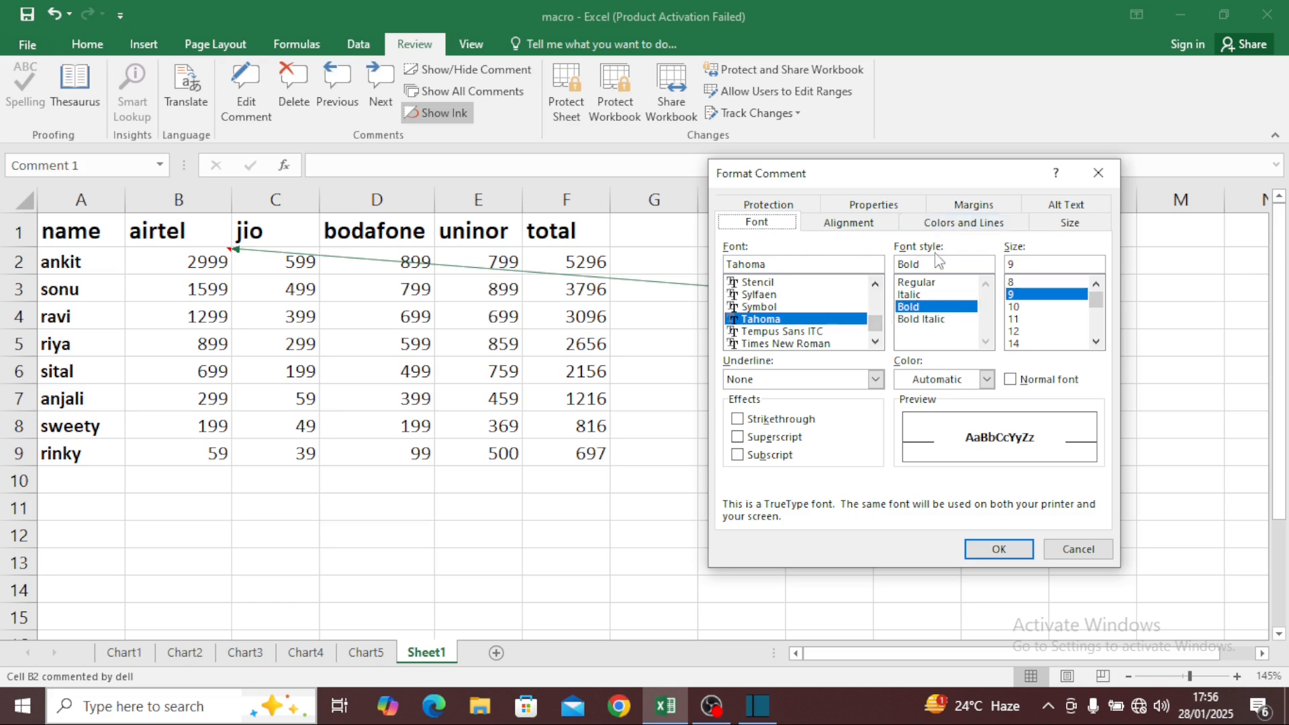
# - Choose a picture fill effect for the comment's background and browse offline for an image on the computer
pyautogui.click(951, 228)
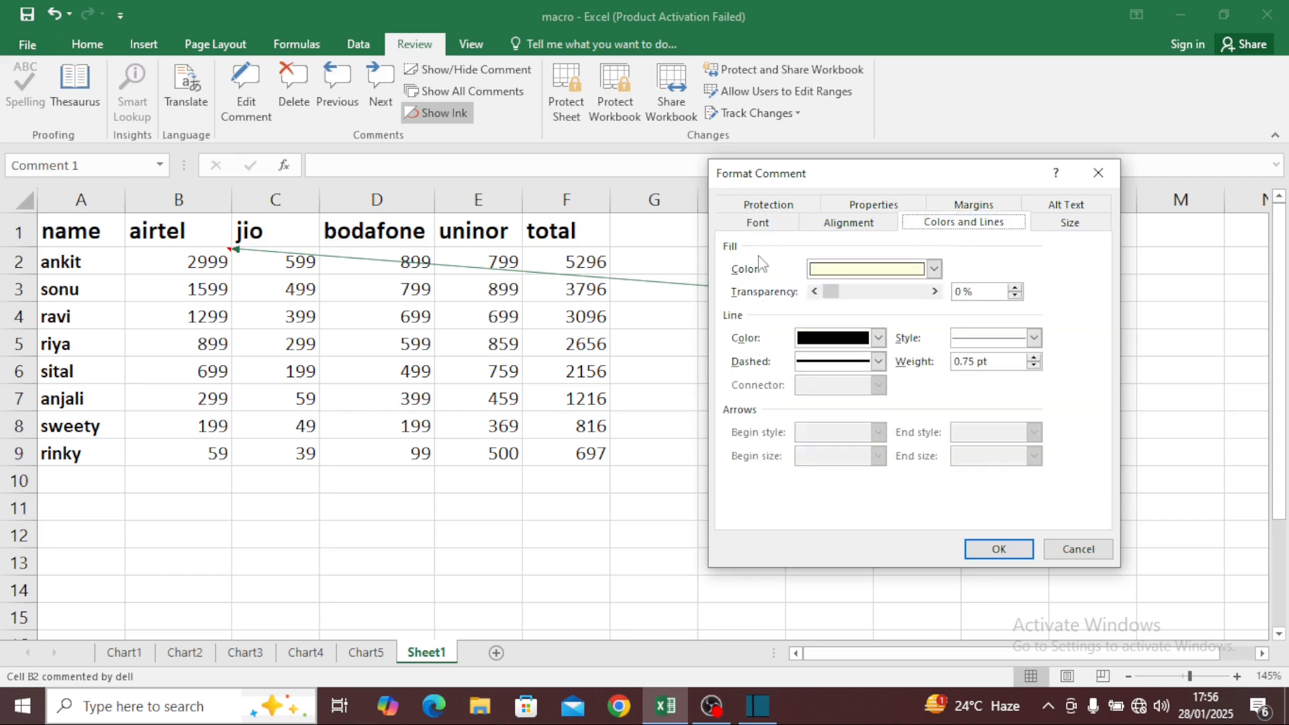
pyautogui.click(876, 272)
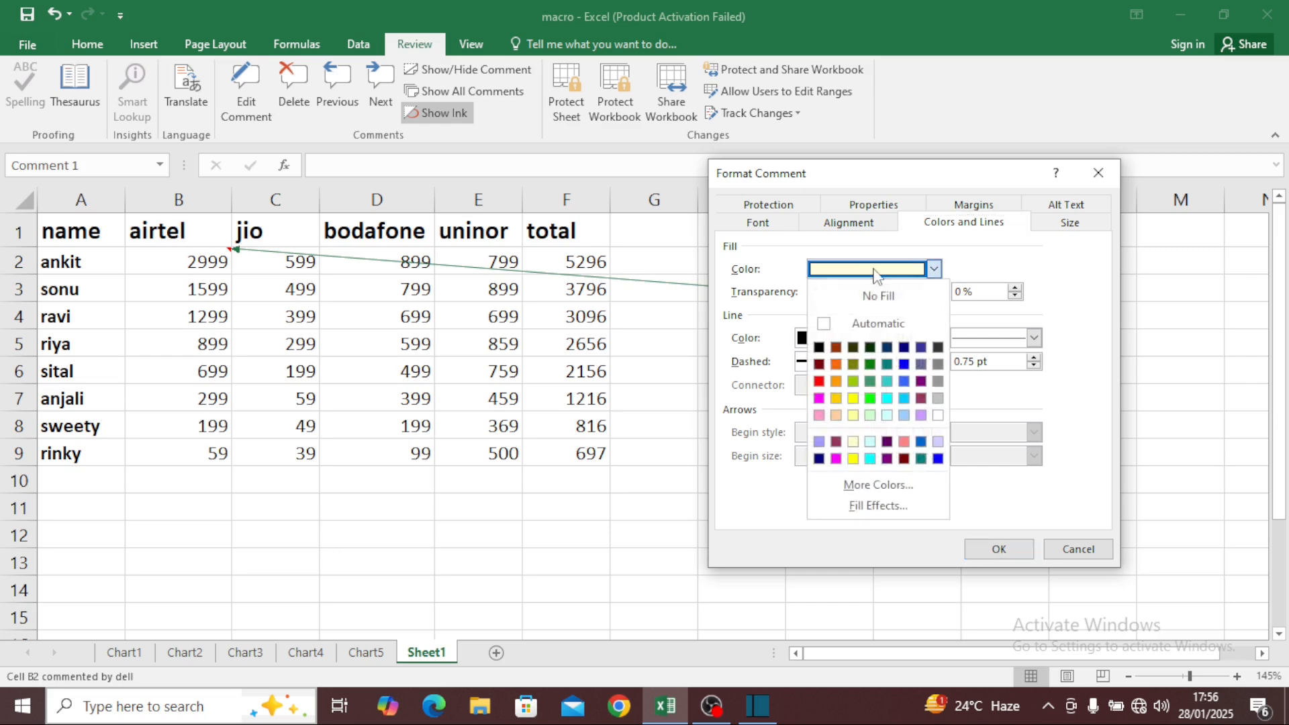
pyautogui.click(868, 508)
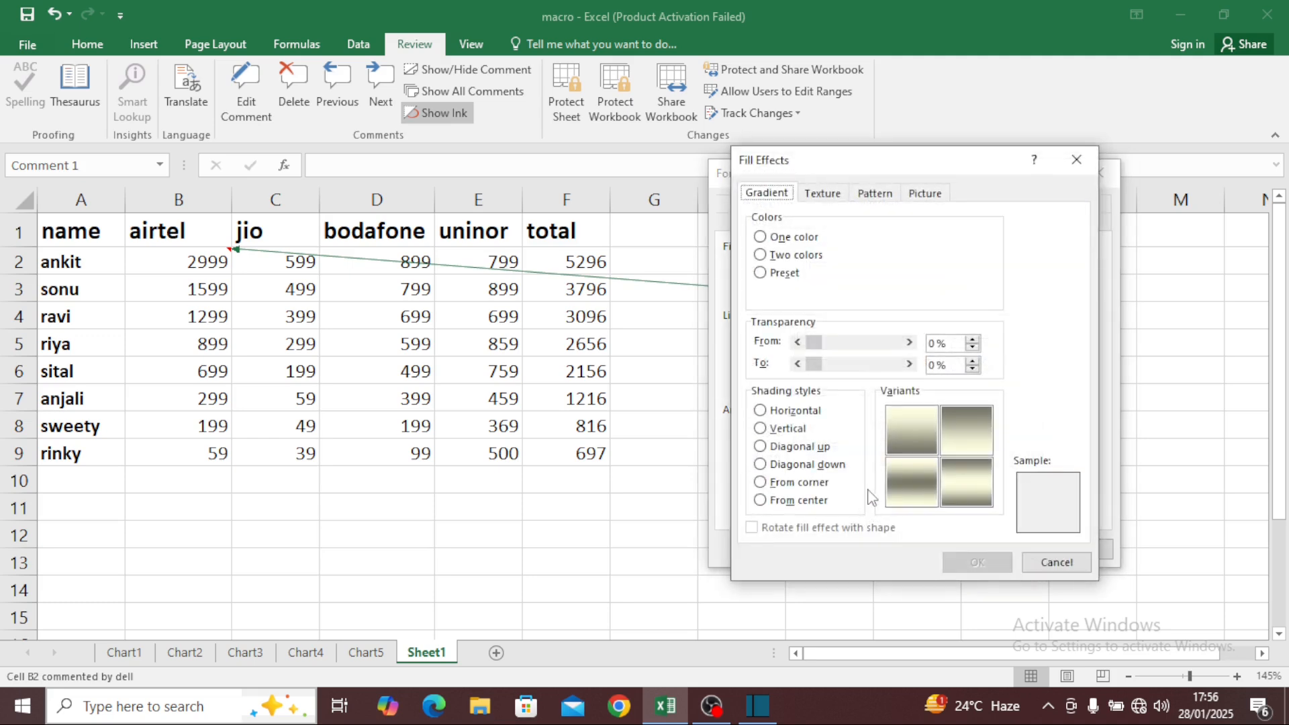
pyautogui.click(939, 199)
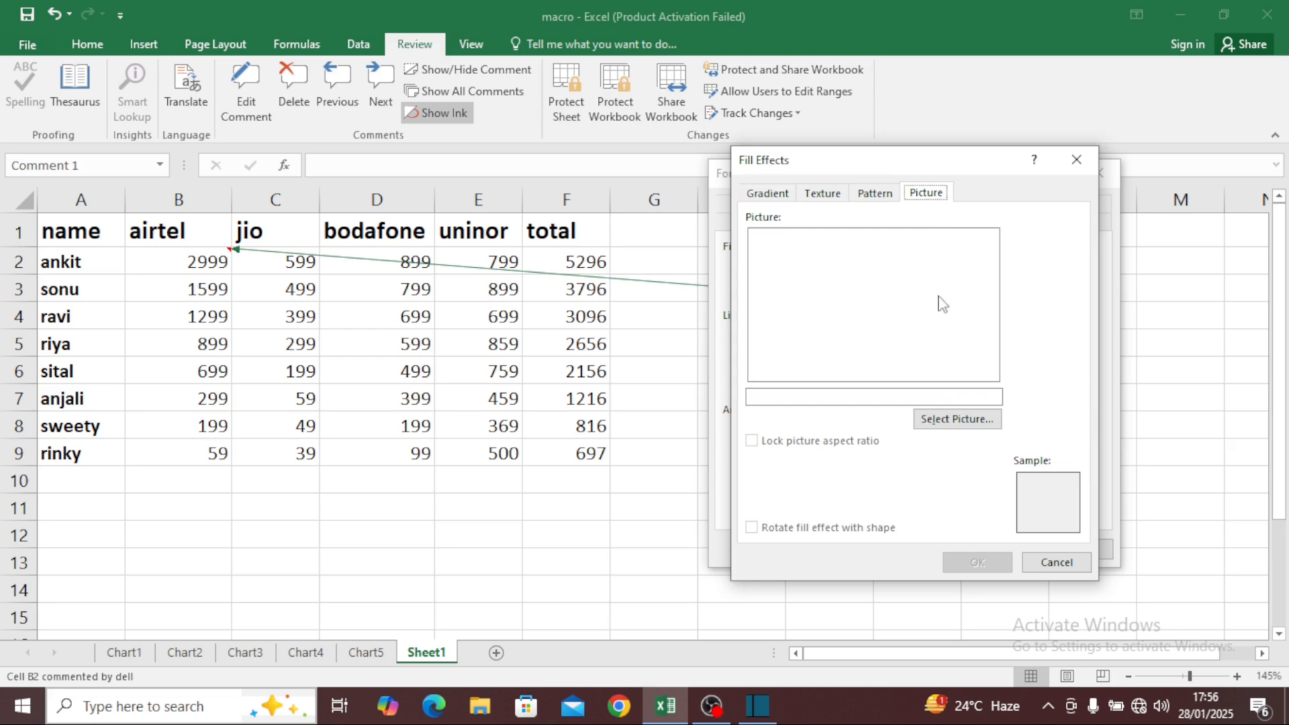
pyautogui.click(958, 423)
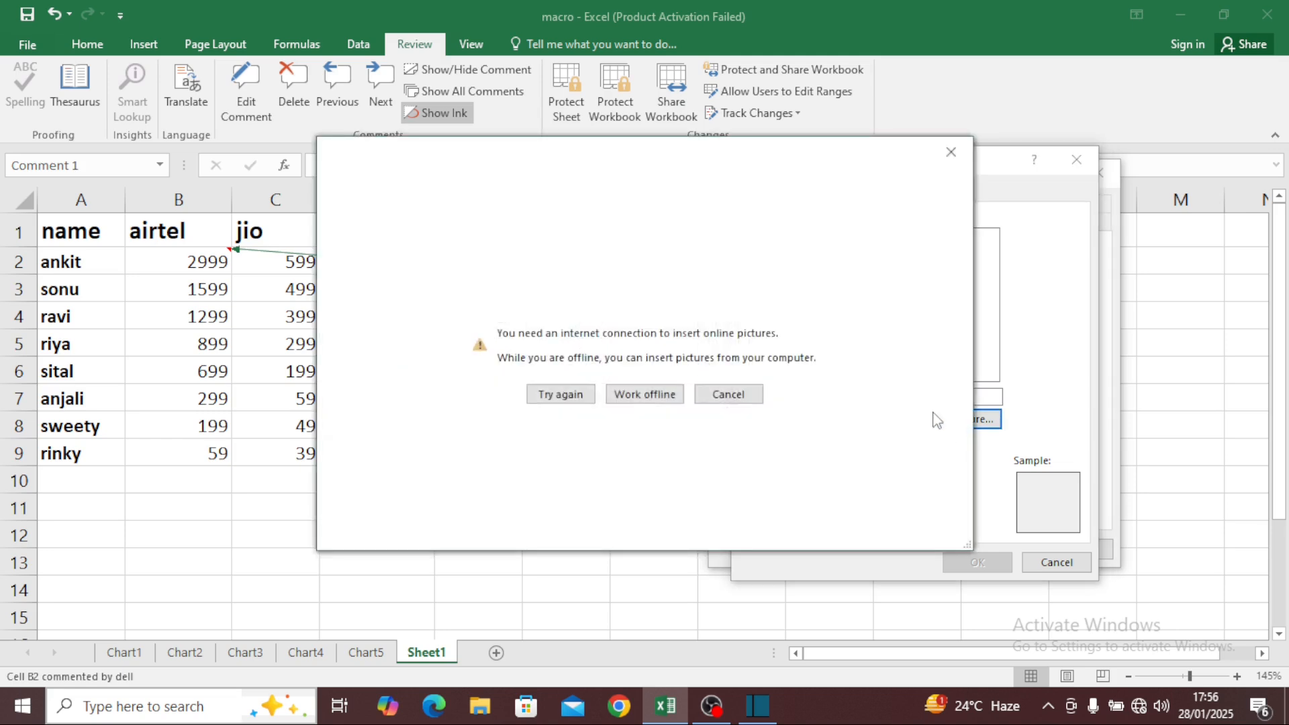
pyautogui.click(641, 395)
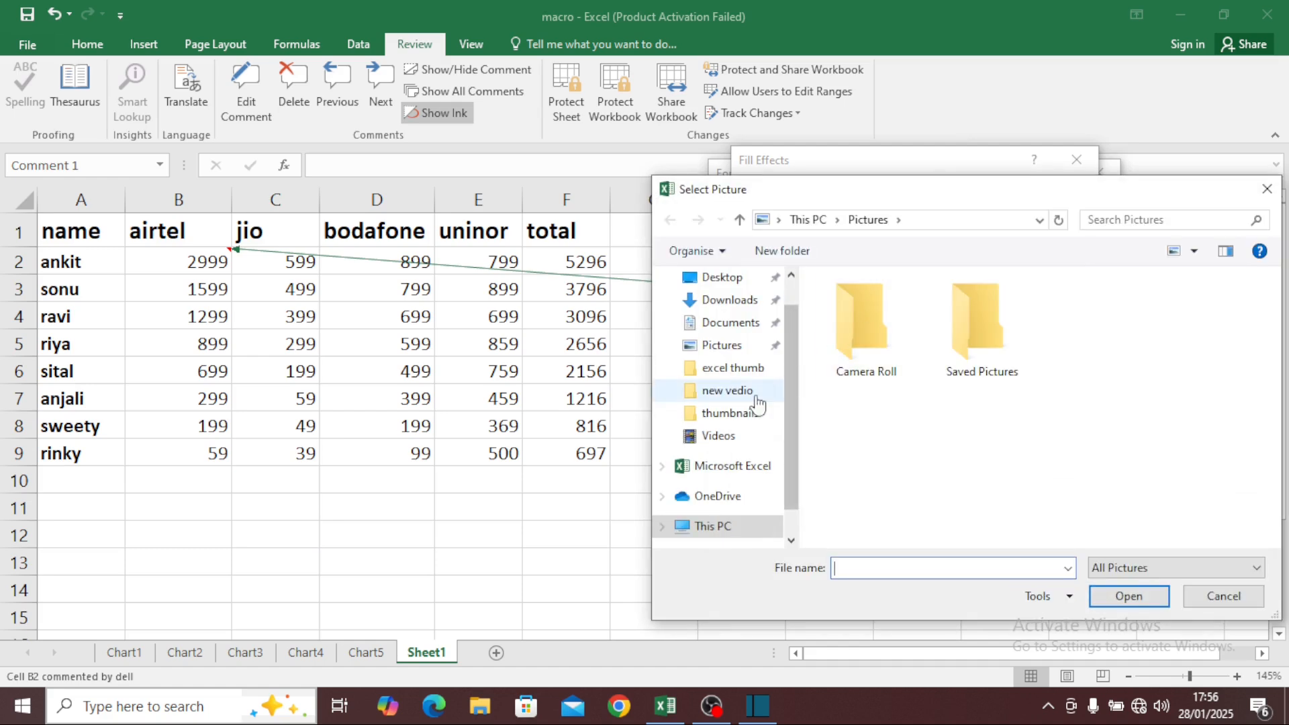
# - Fill the B2 comment box with "WhatsApp Image 2024-12-29 at 12.52.01" from the thumbnails folder and apply the format
pyautogui.click(739, 414)
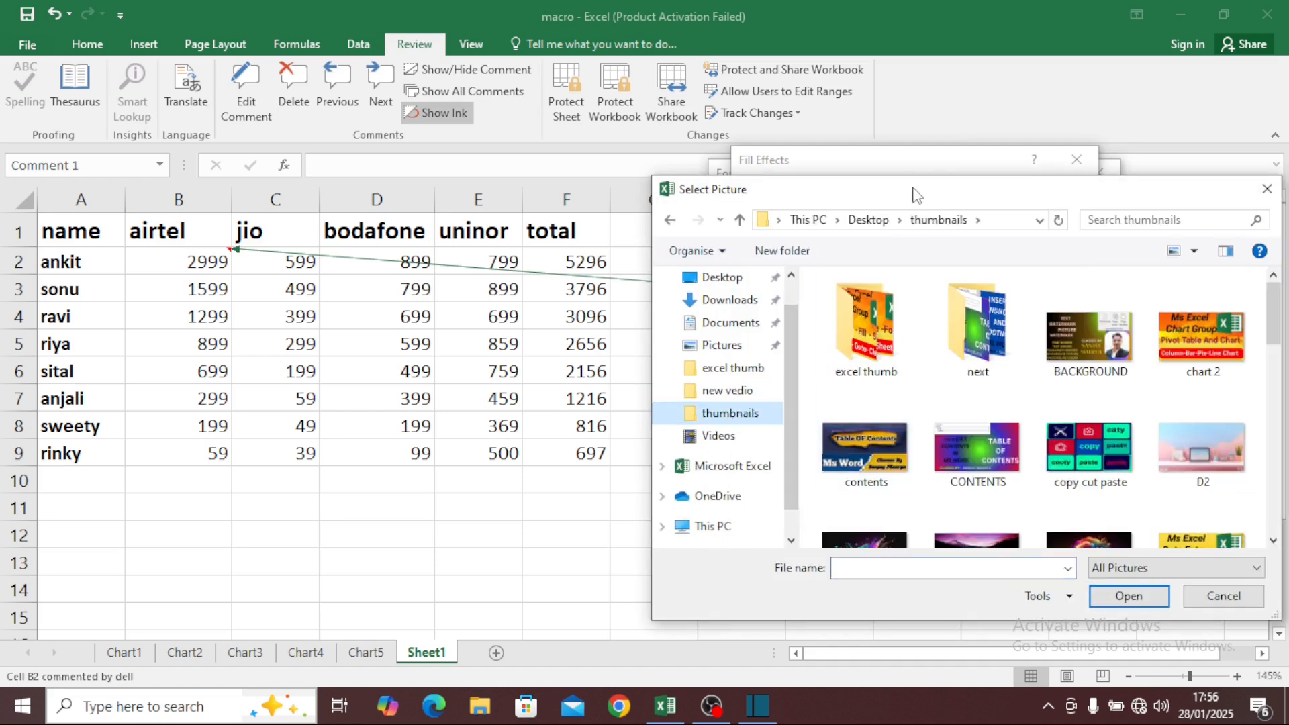
pyautogui.moveTo(914, 181); pyautogui.dragTo(590, 136)
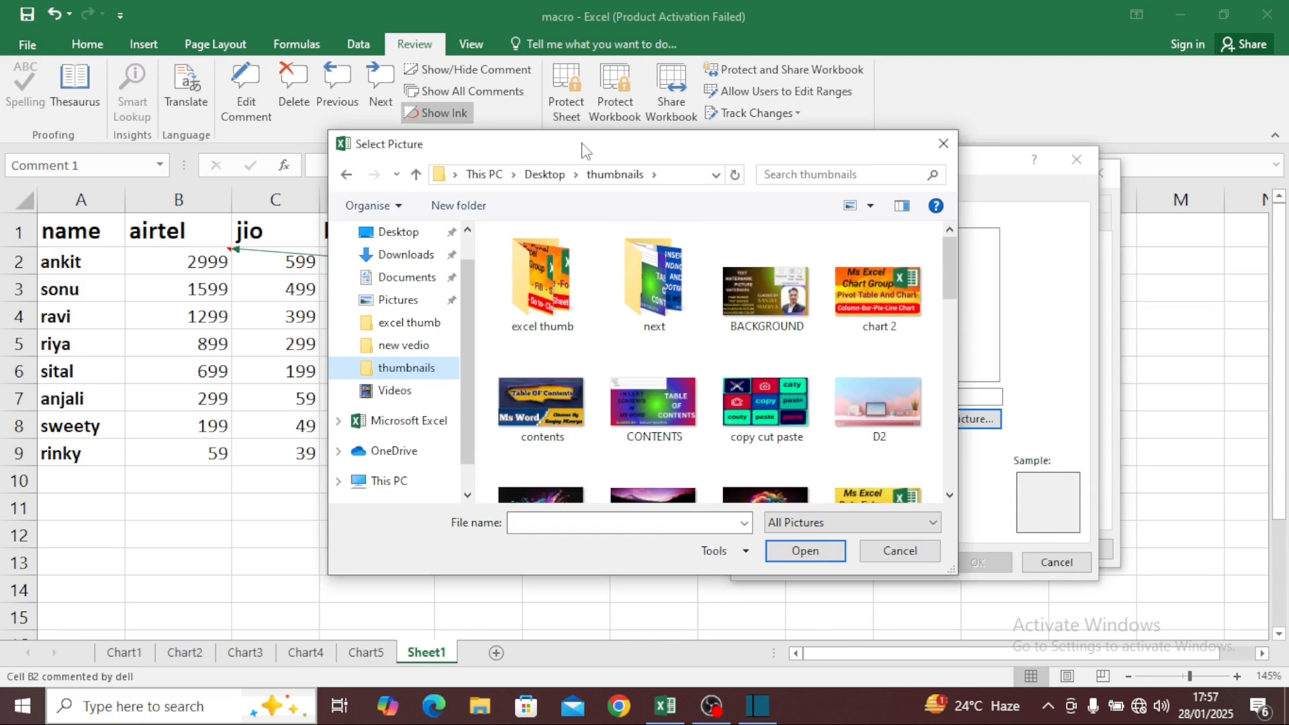
pyautogui.click(733, 431)
pyautogui.scroll(-8, 733, 426)
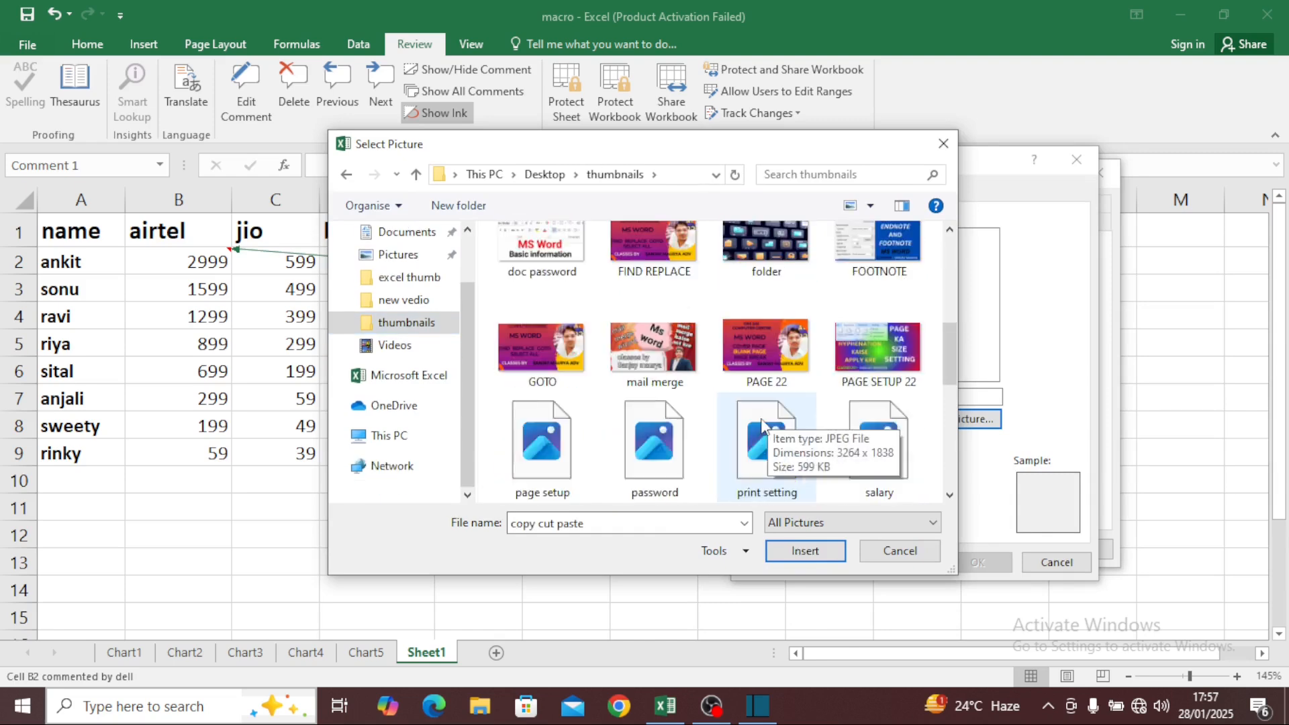
pyautogui.scroll(-3, 732, 421)
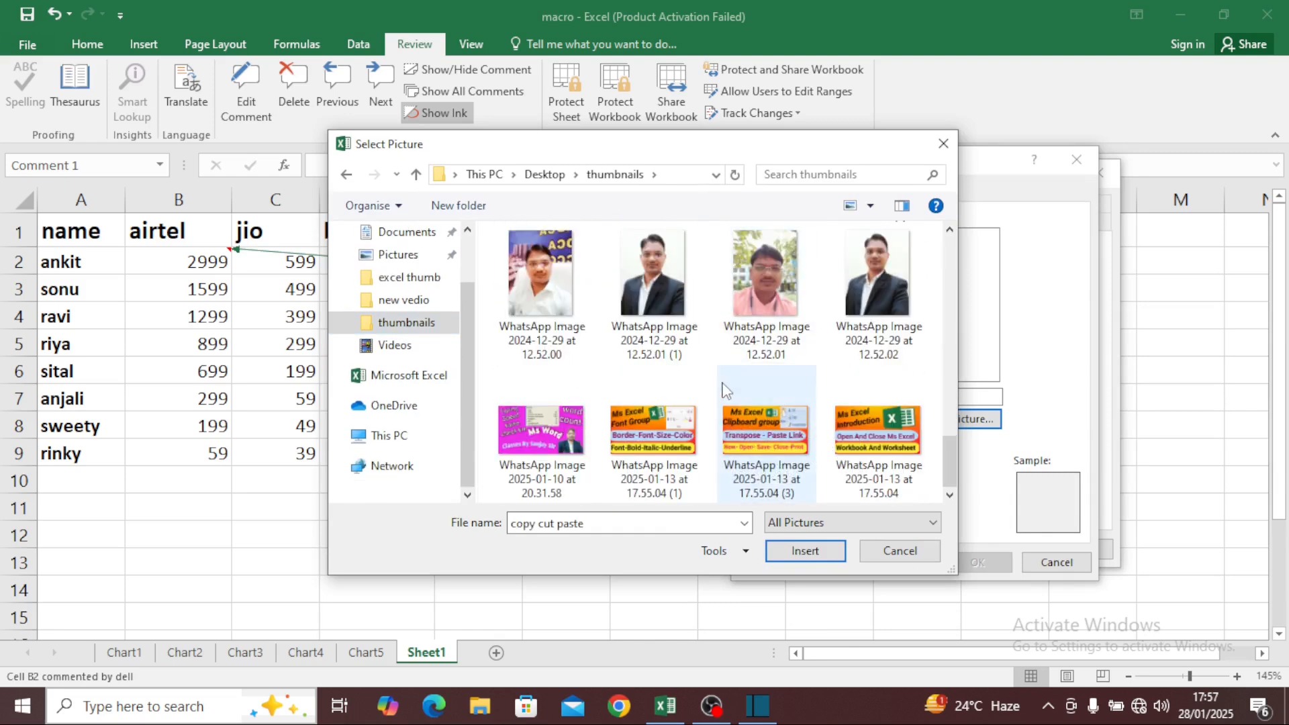
pyautogui.click(752, 316)
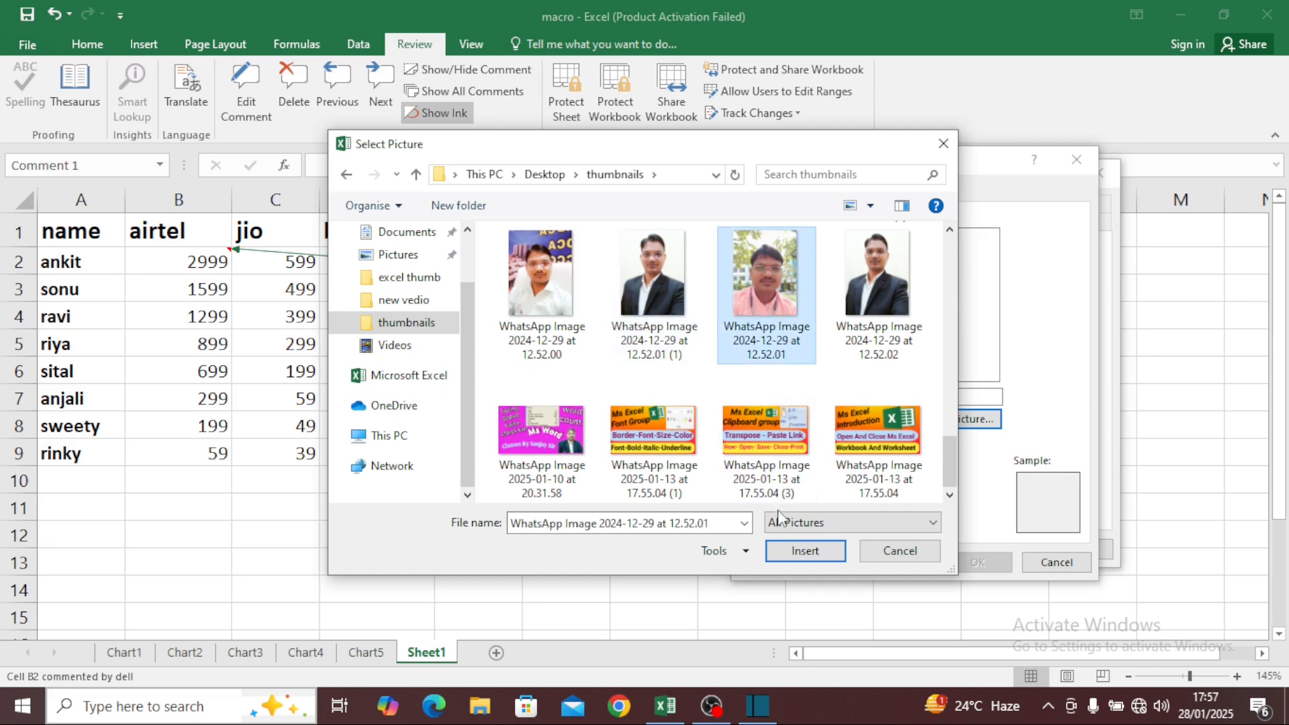
pyautogui.click(785, 551)
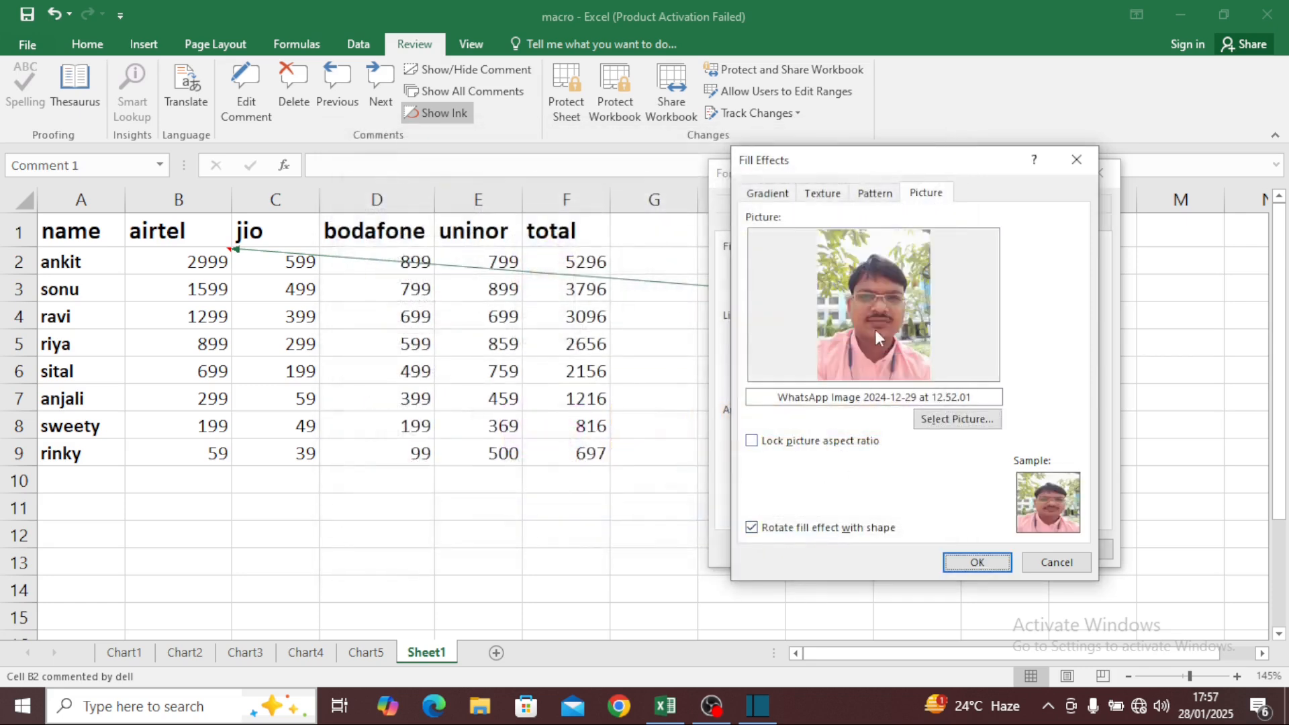
pyautogui.click(975, 564)
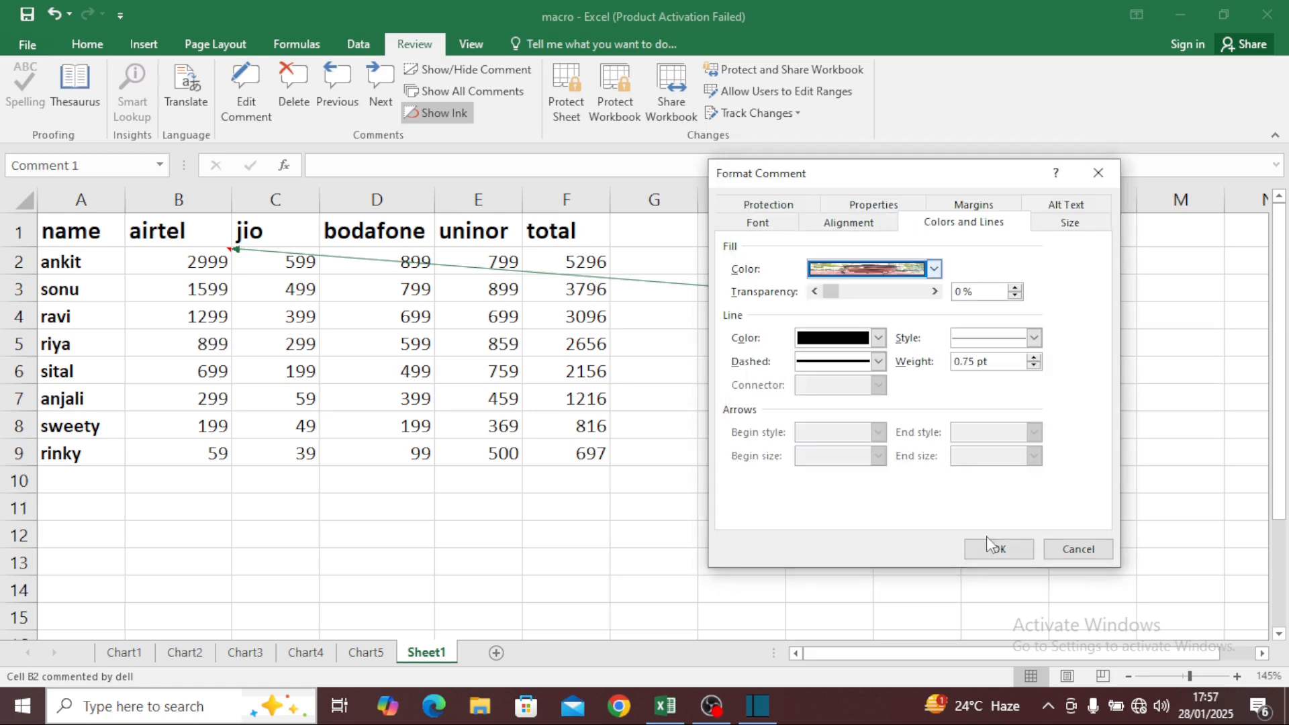
pyautogui.click(999, 549)
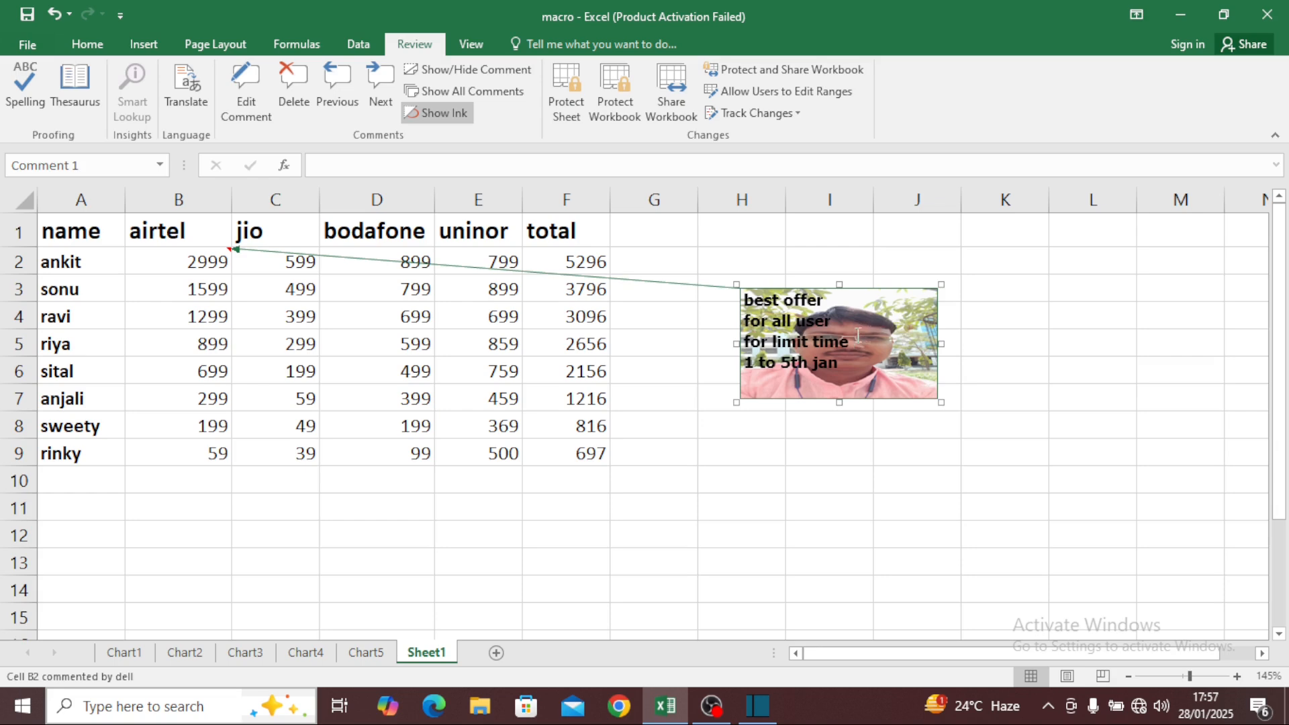
pyautogui.click(734, 498)
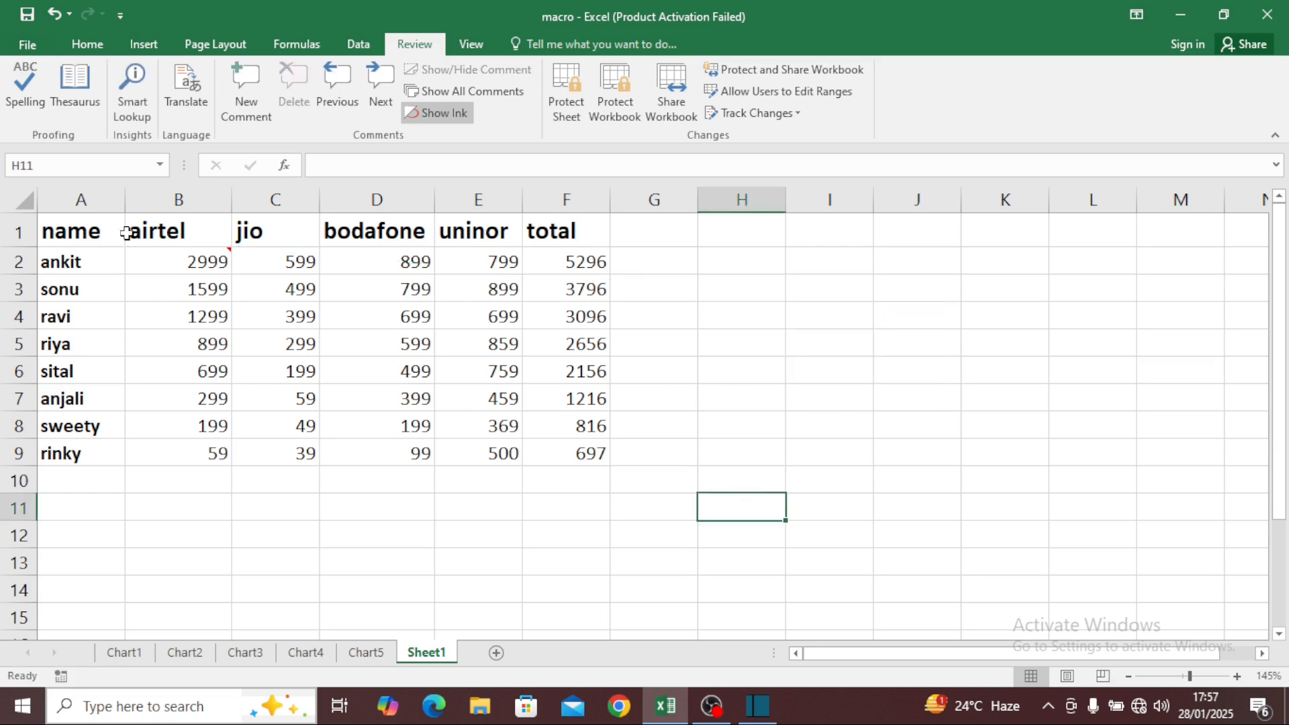
# - Check how the picture-filled comment on cell B2 displays compared with the uncommented cells B3 to B5
pyautogui.moveTo(183, 259)
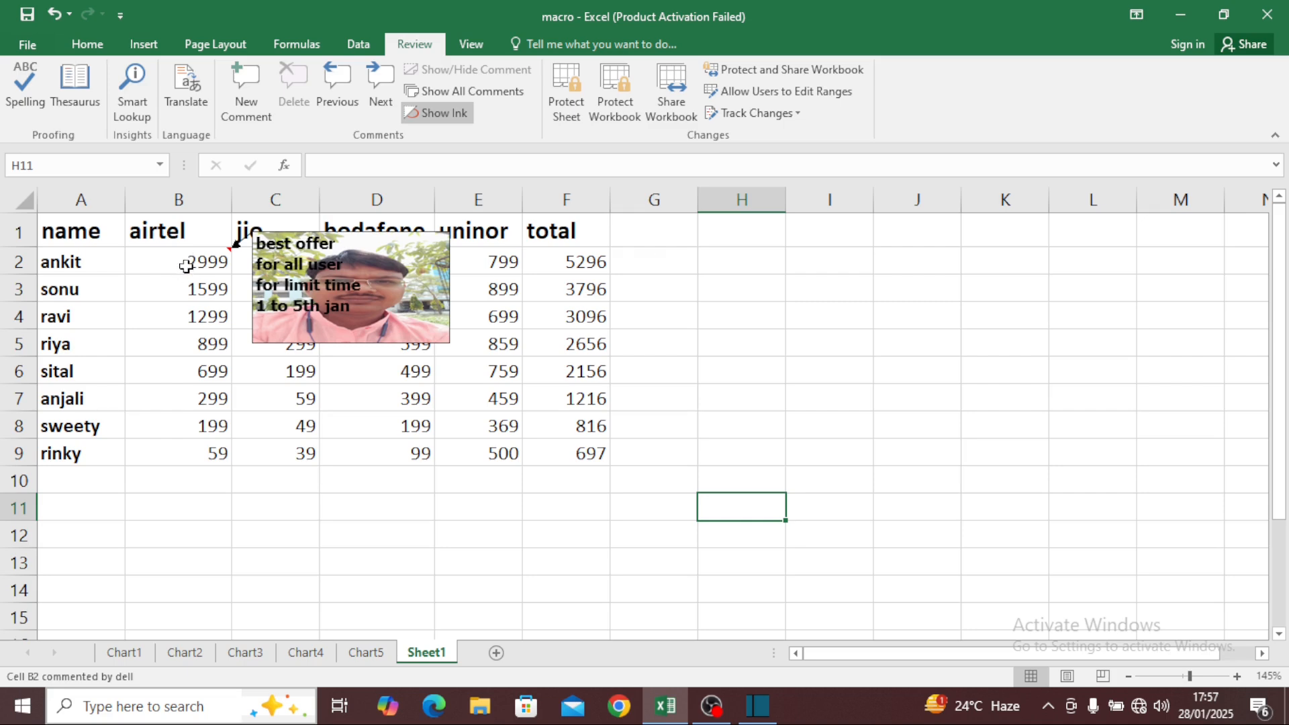
pyautogui.click(186, 288)
pyautogui.click(189, 320)
pyautogui.click(187, 335)
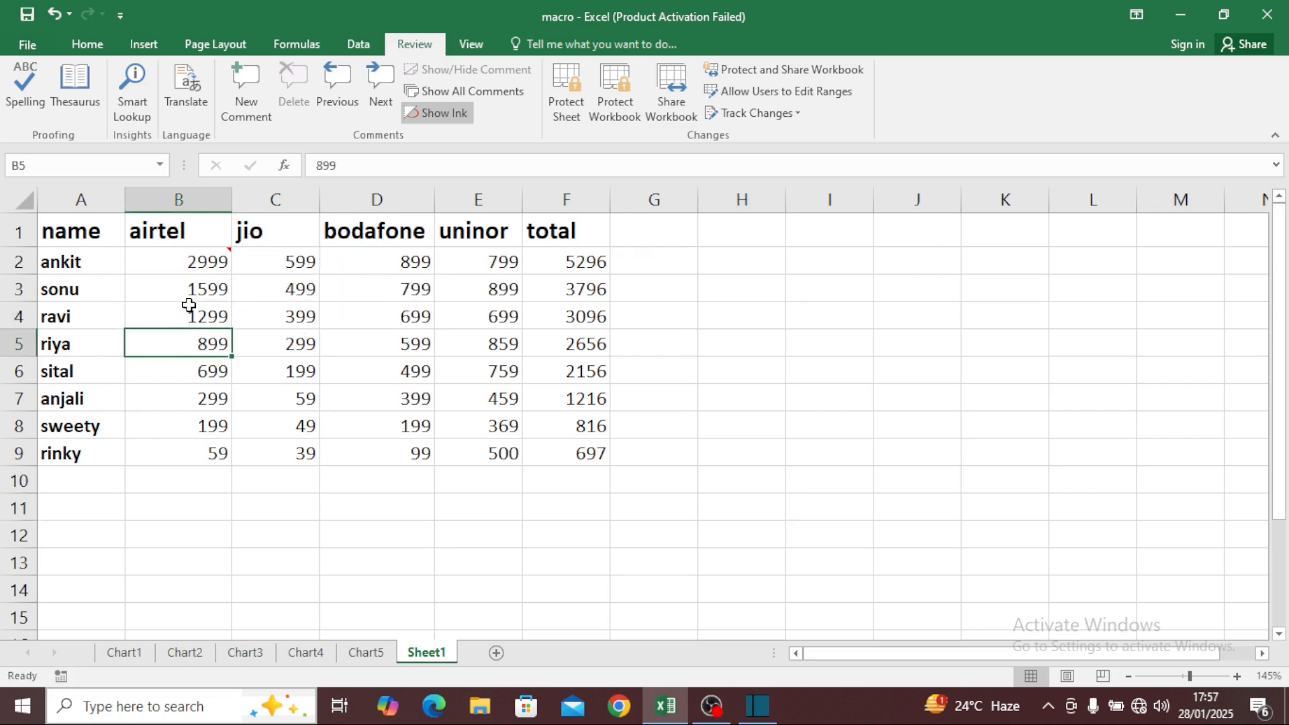
pyautogui.click(189, 305)
pyautogui.click(190, 286)
pyautogui.click(190, 259)
pyautogui.moveTo(191, 259)
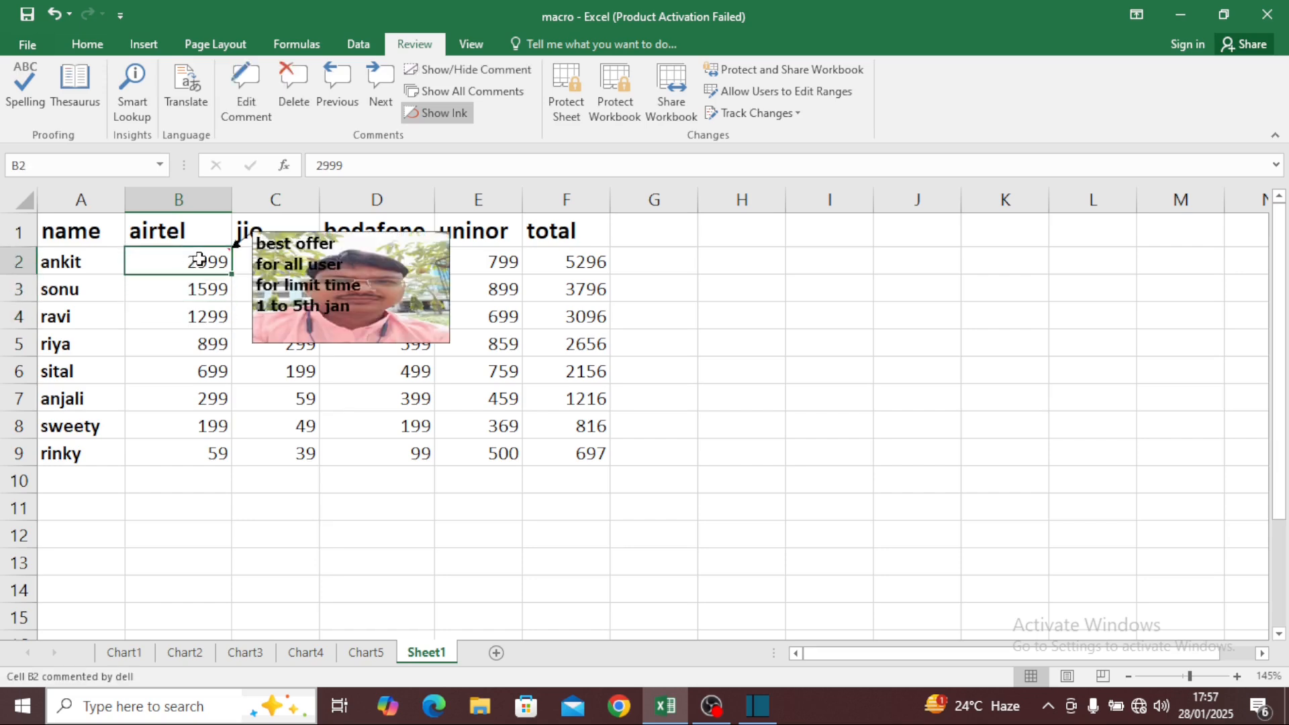
pyautogui.click(201, 323)
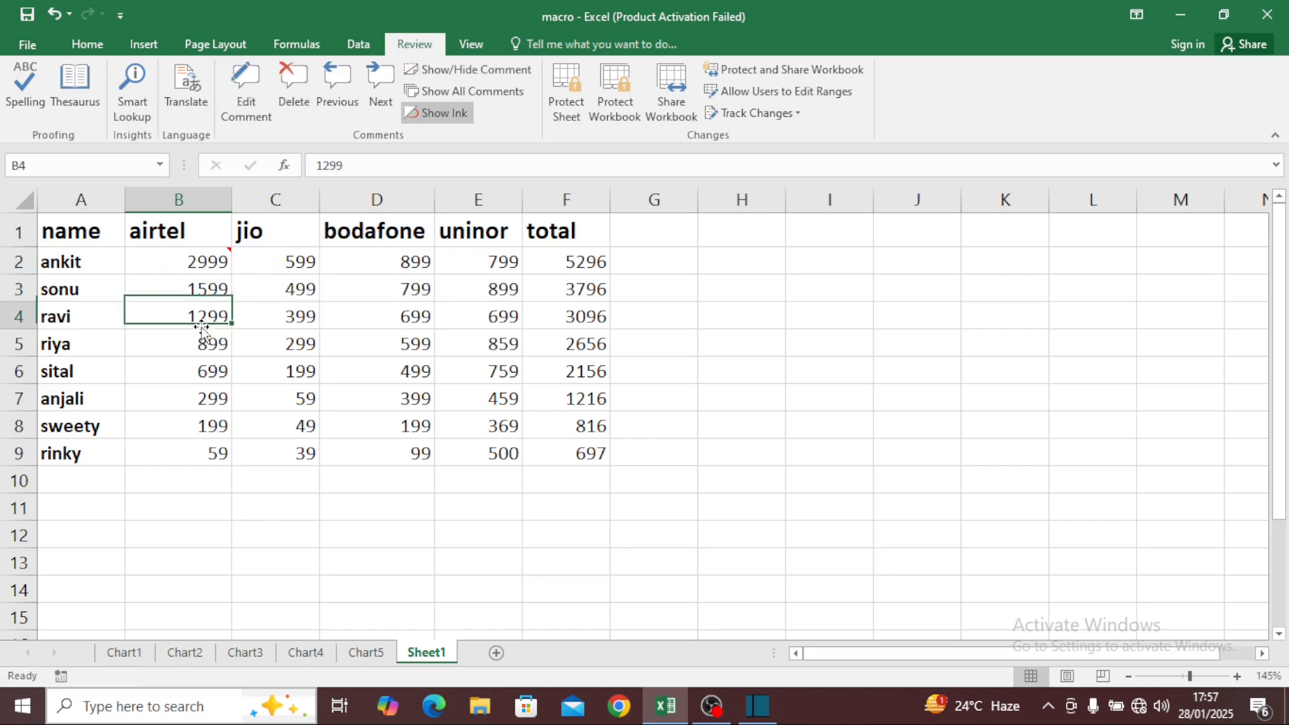
pyautogui.click(170, 262)
pyautogui.click(87, 261)
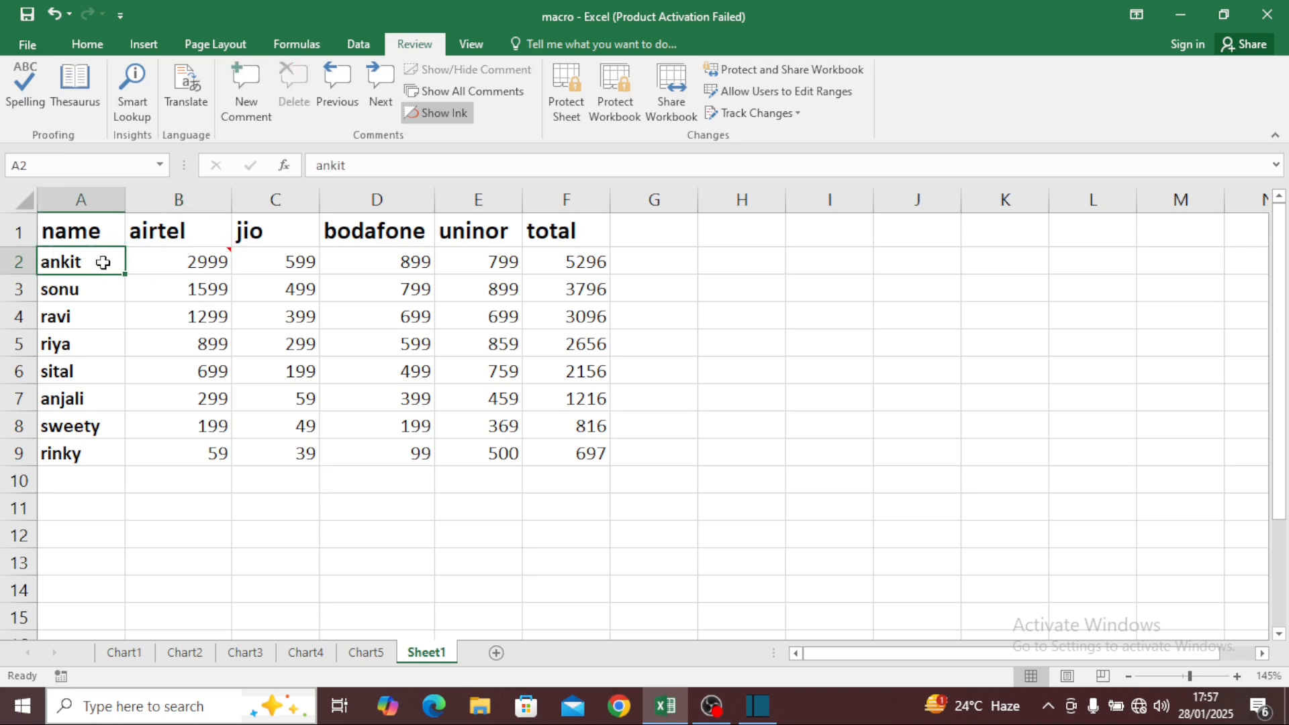
pyautogui.click(86, 287)
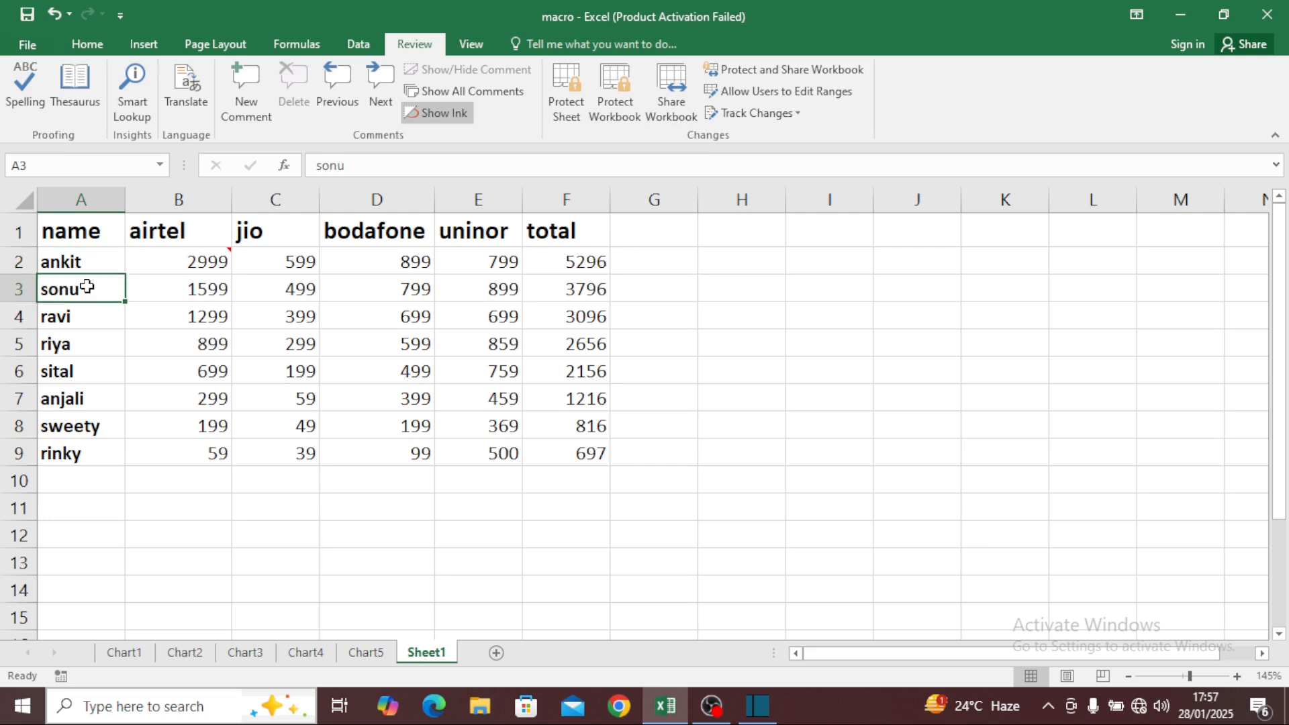
pyautogui.click(87, 317)
pyautogui.click(86, 257)
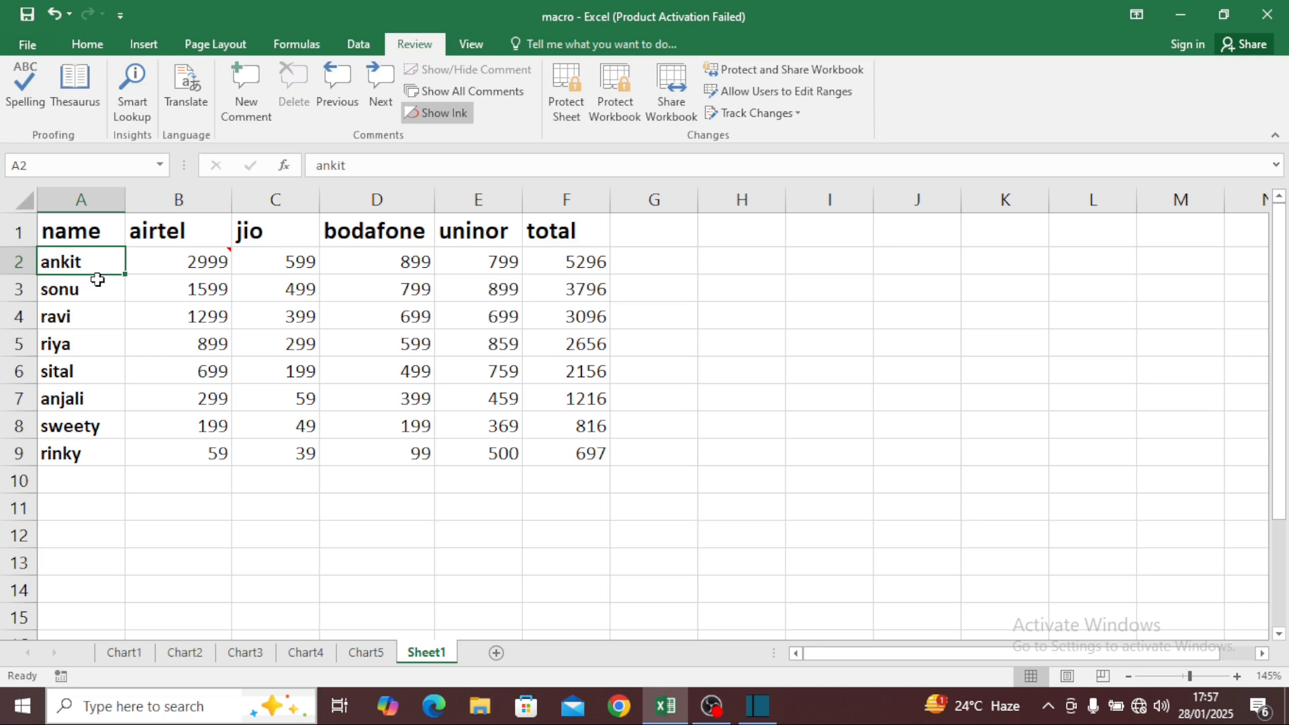
# - Insert a new comment on cell A2 and bring up the format settings for its whole box
pyautogui.moveTo(184, 256)
pyautogui.click(147, 264)
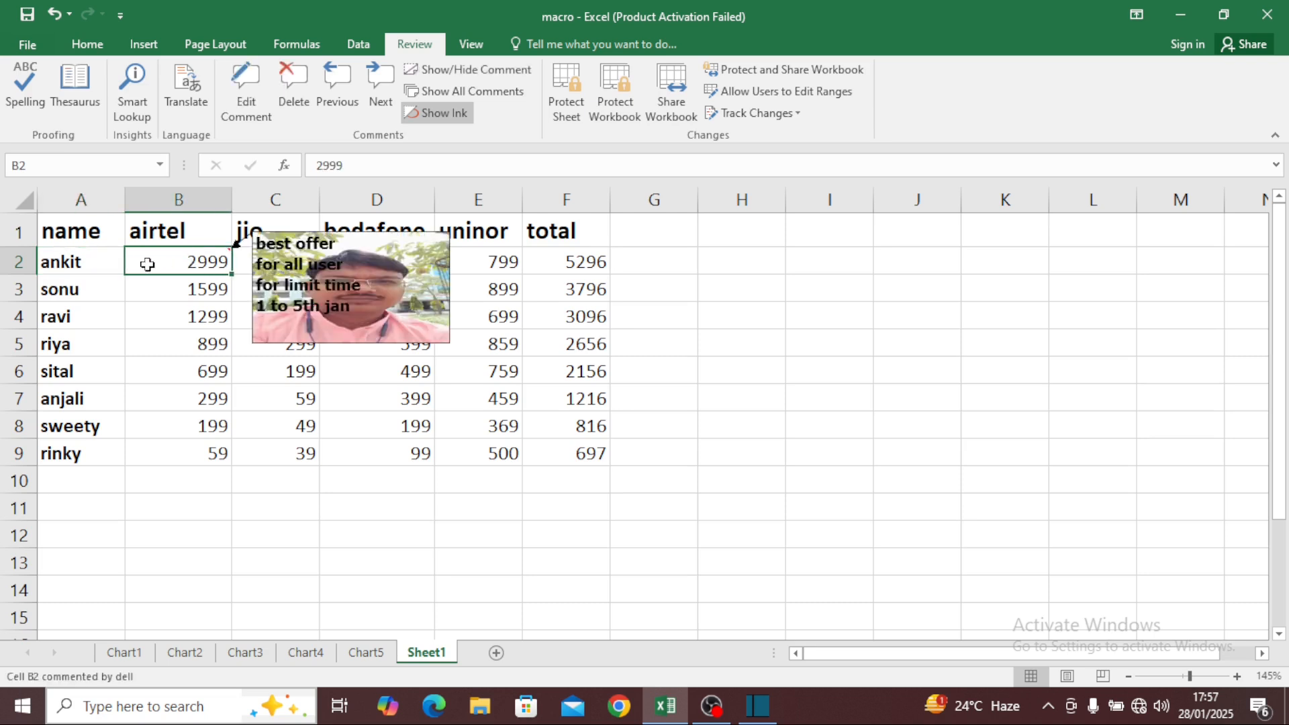
pyautogui.click(64, 261)
pyautogui.click(251, 95)
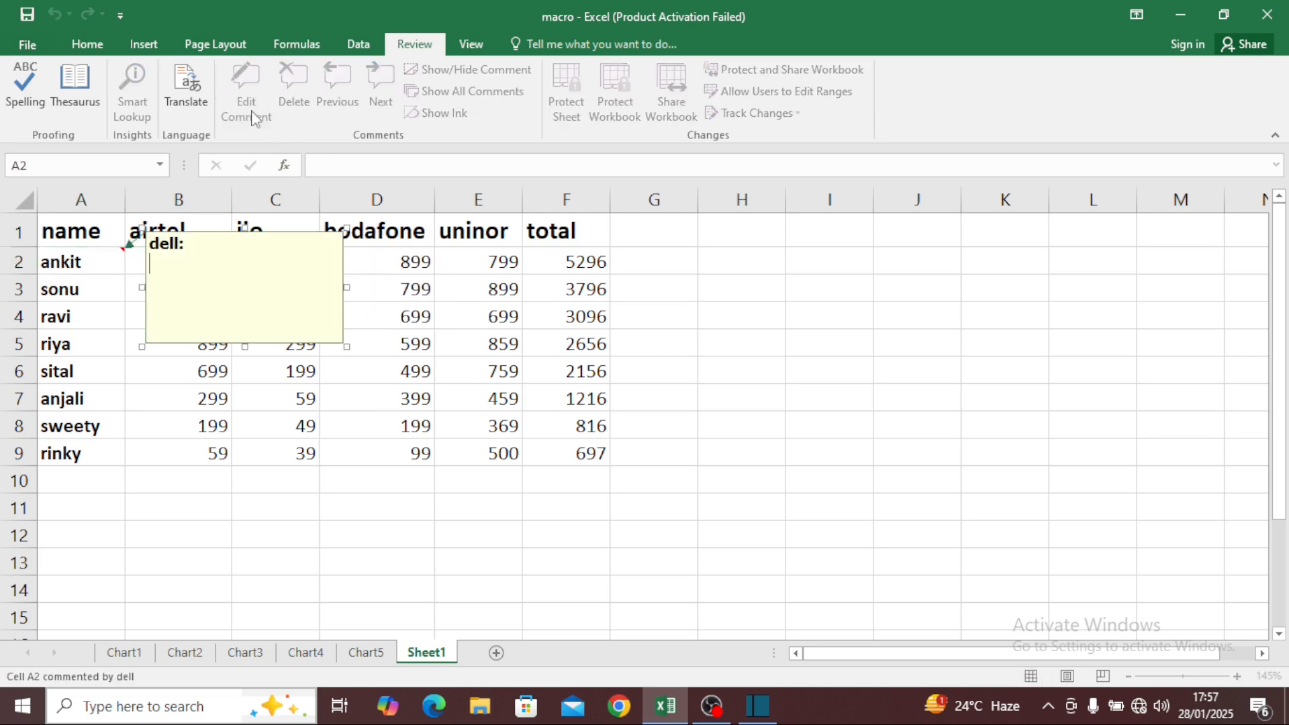
pyautogui.click(266, 237)
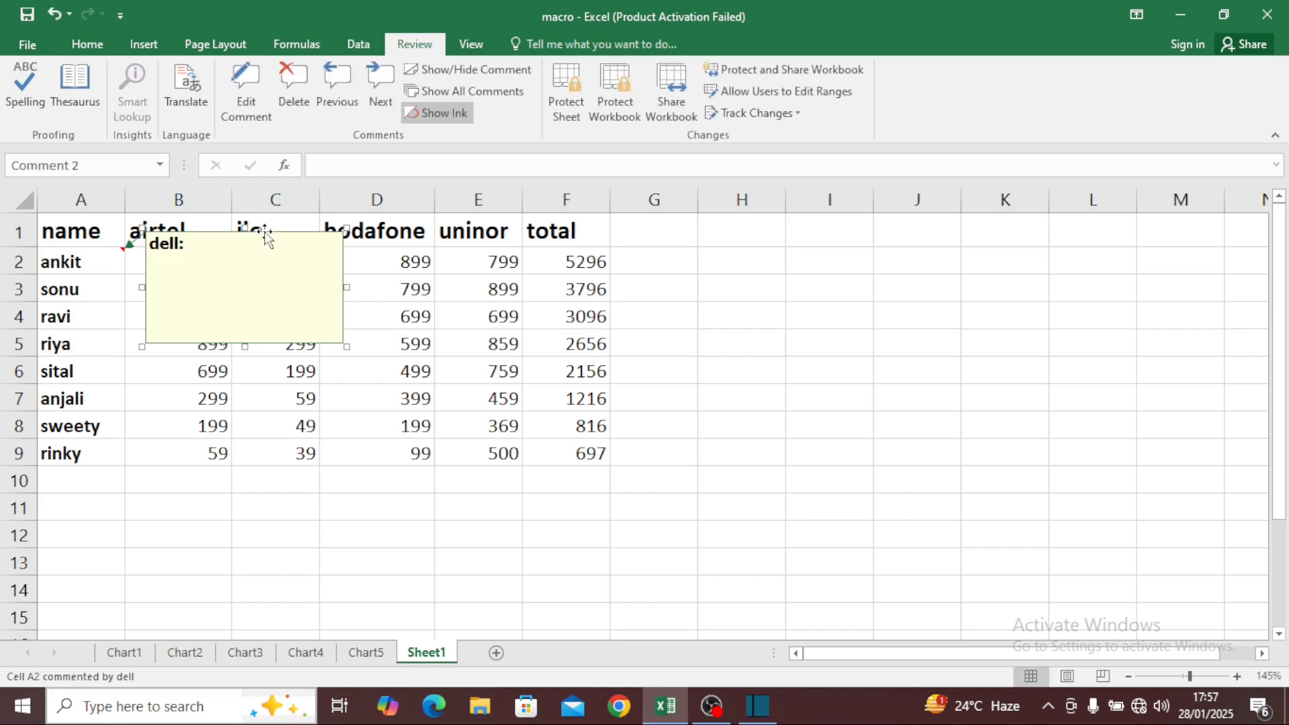
pyautogui.rightClick(266, 235)
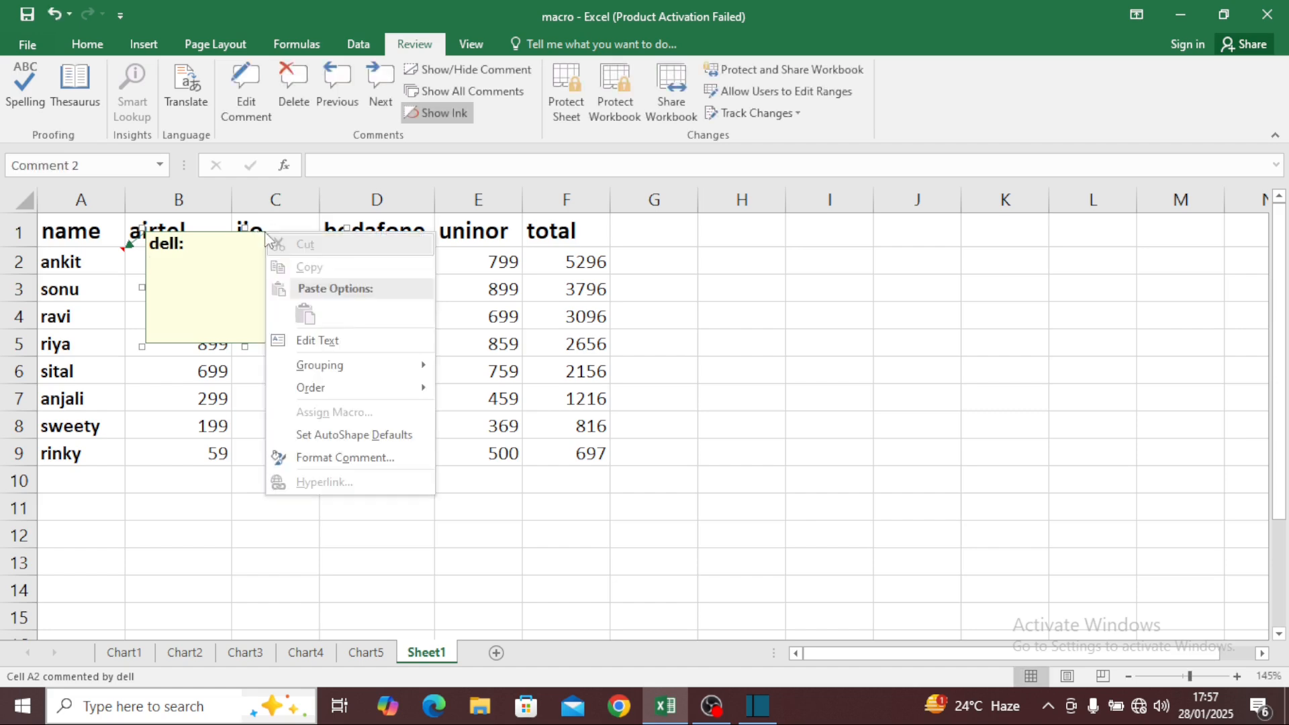
pyautogui.click(329, 457)
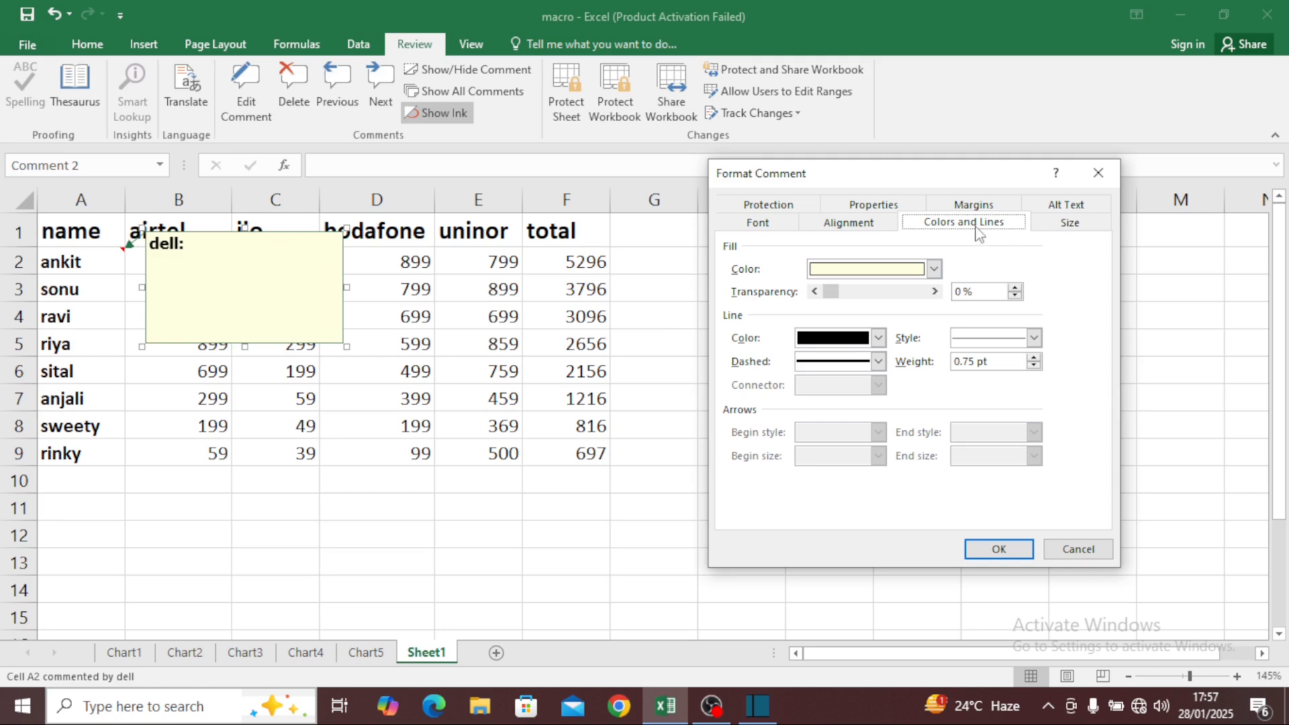
# - Choose a picture fill effect for the A2 comment's background and browse offline for an image file
pyautogui.click(926, 269)
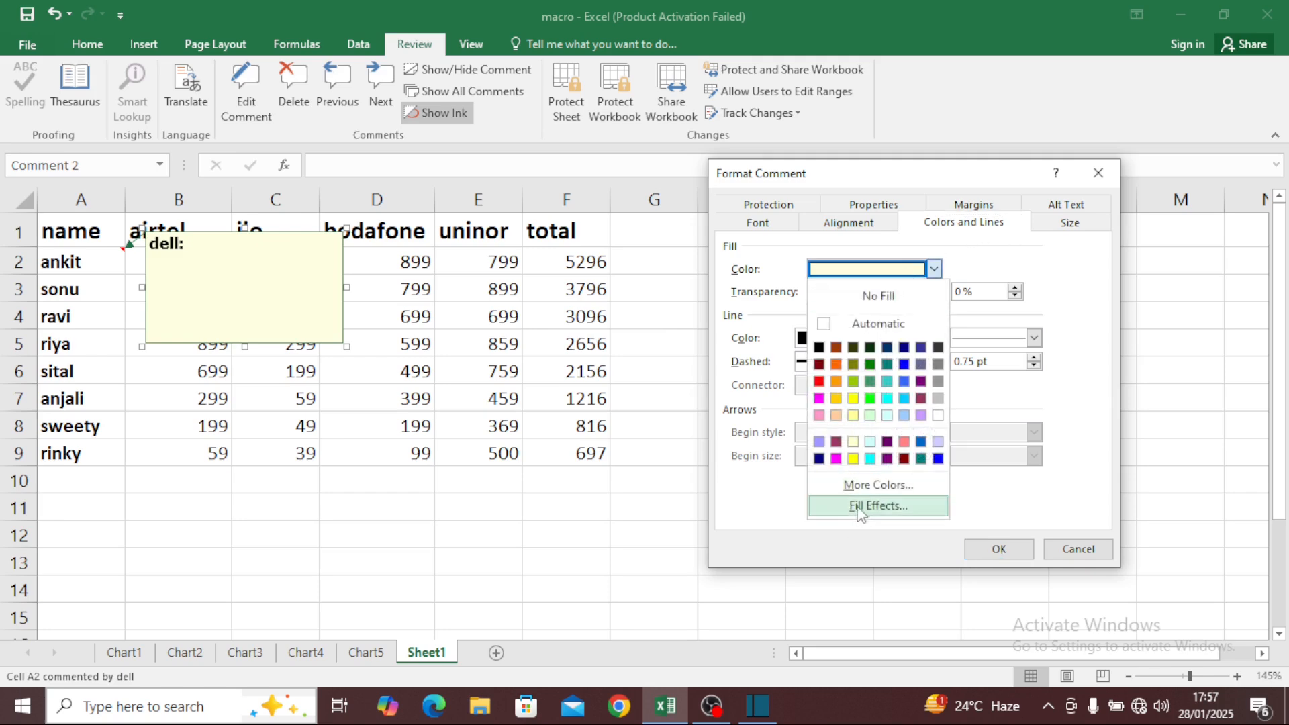
pyautogui.click(862, 424)
pyautogui.click(925, 194)
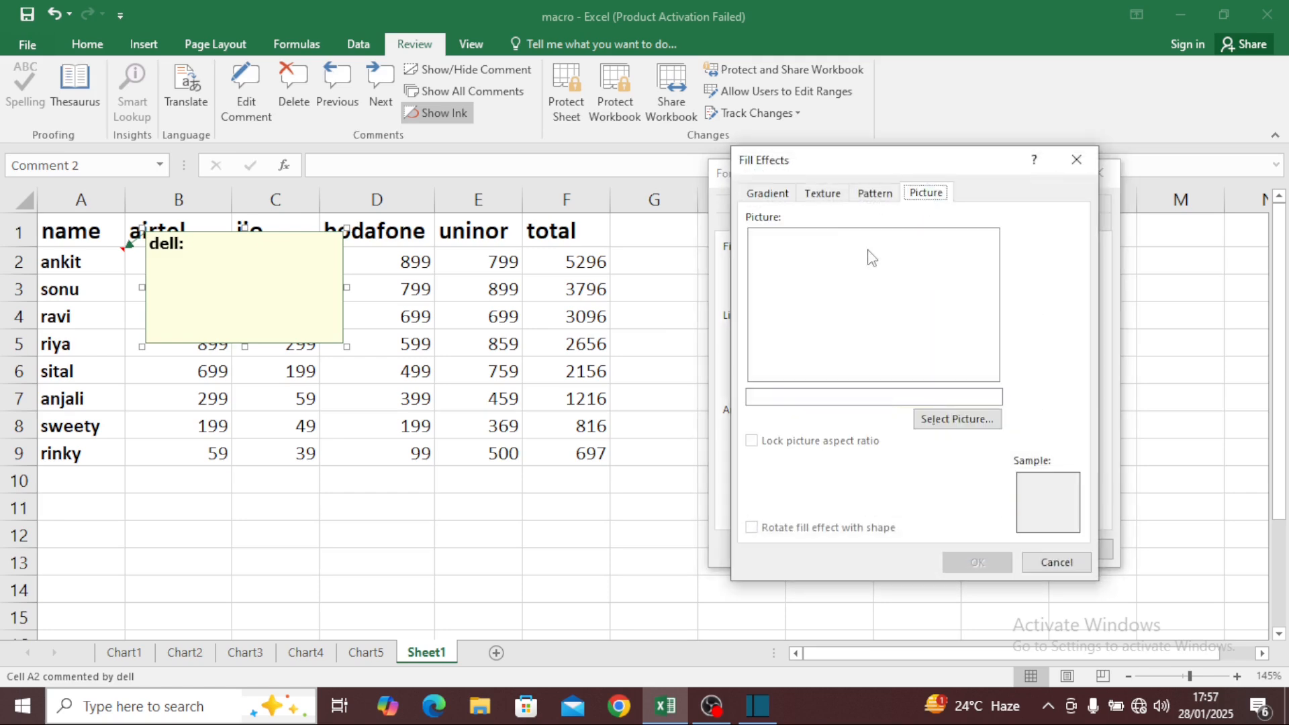
pyautogui.click(954, 423)
pyautogui.click(680, 397)
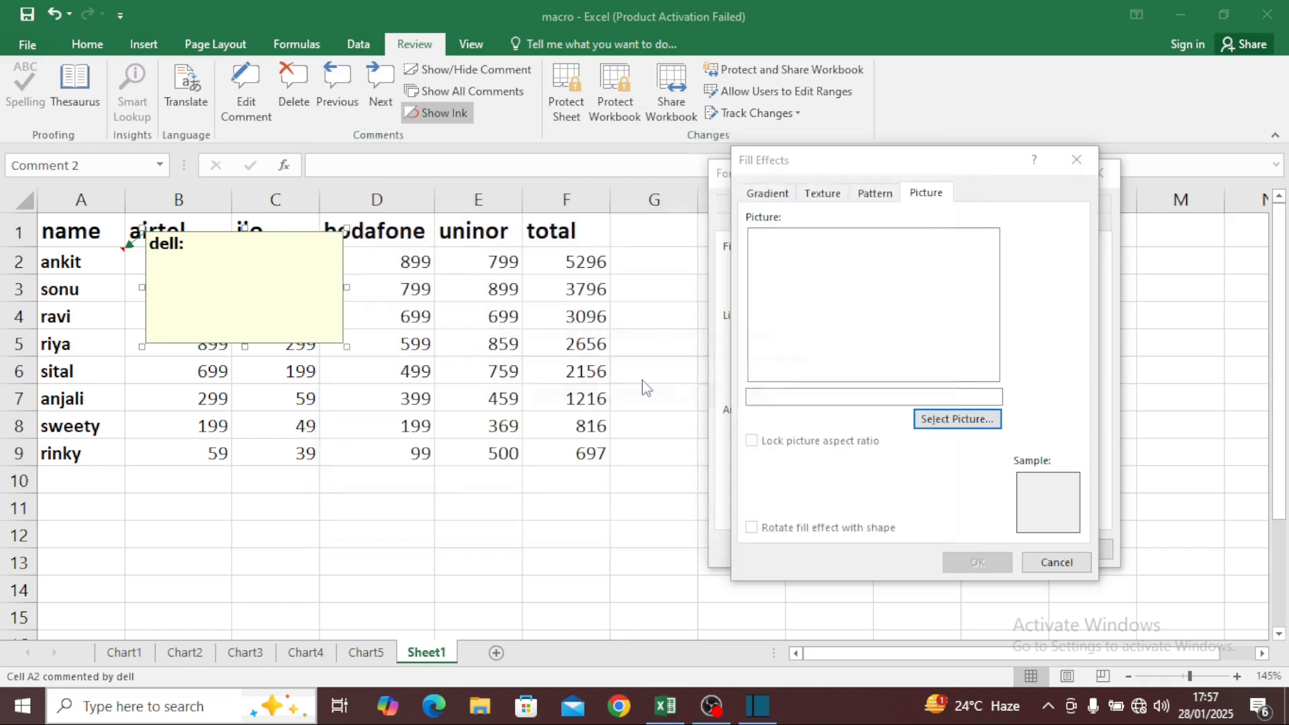
# - Fill the A2 comment box with "WhatsApp Image 2024-12-29 at 12.52.01 (1)" from the thumbnails folder and apply the format
pyautogui.click(719, 412)
pyautogui.scroll(-10, 718, 416)
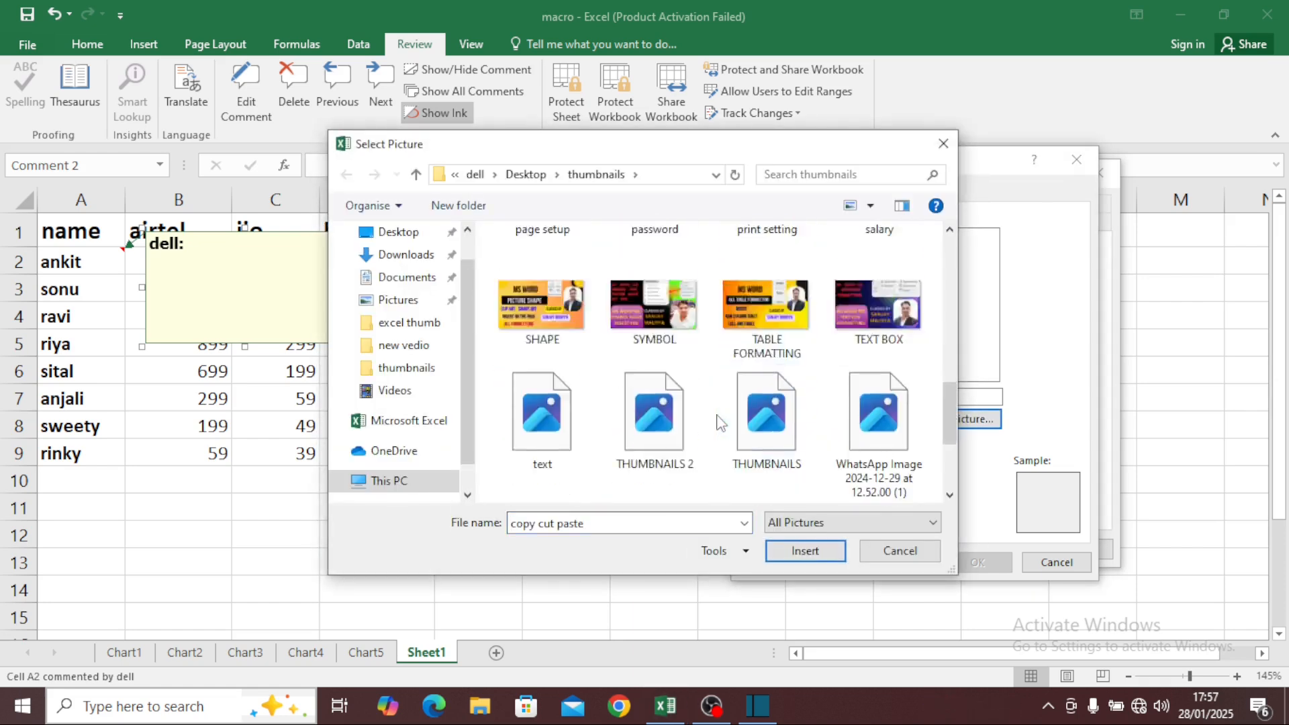
pyautogui.click(649, 297)
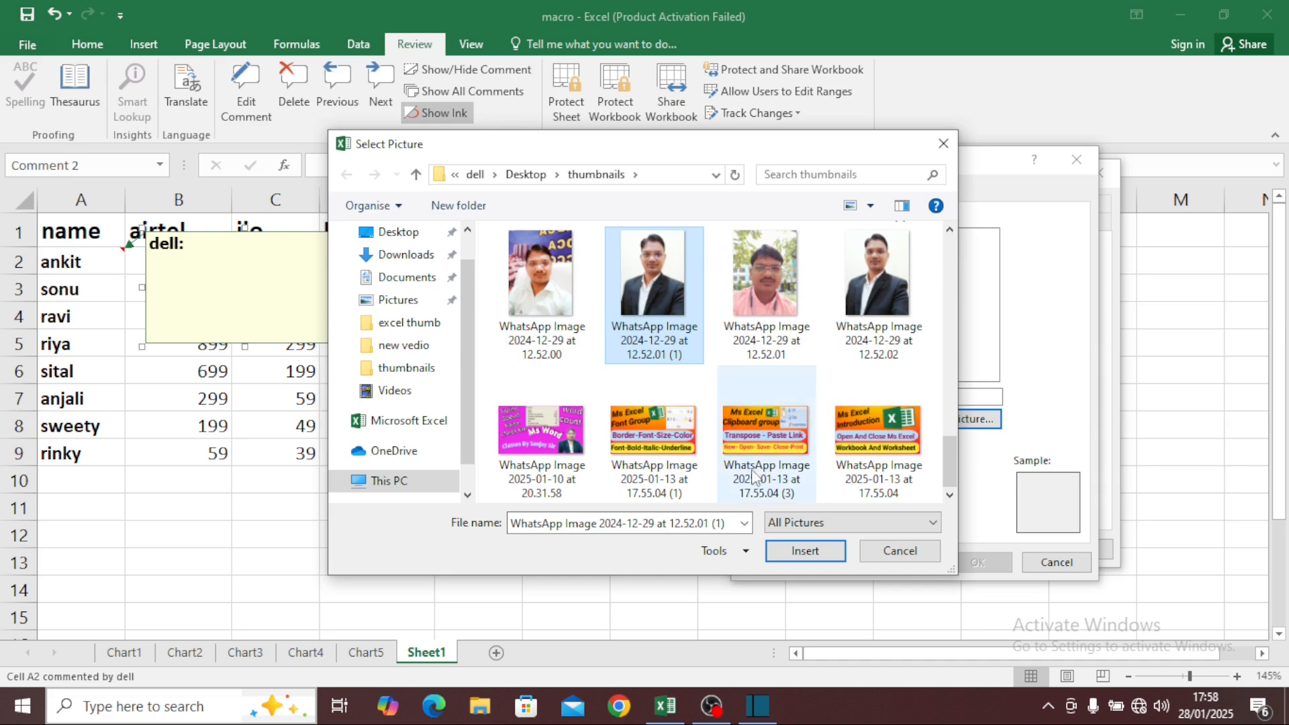
pyautogui.click(799, 550)
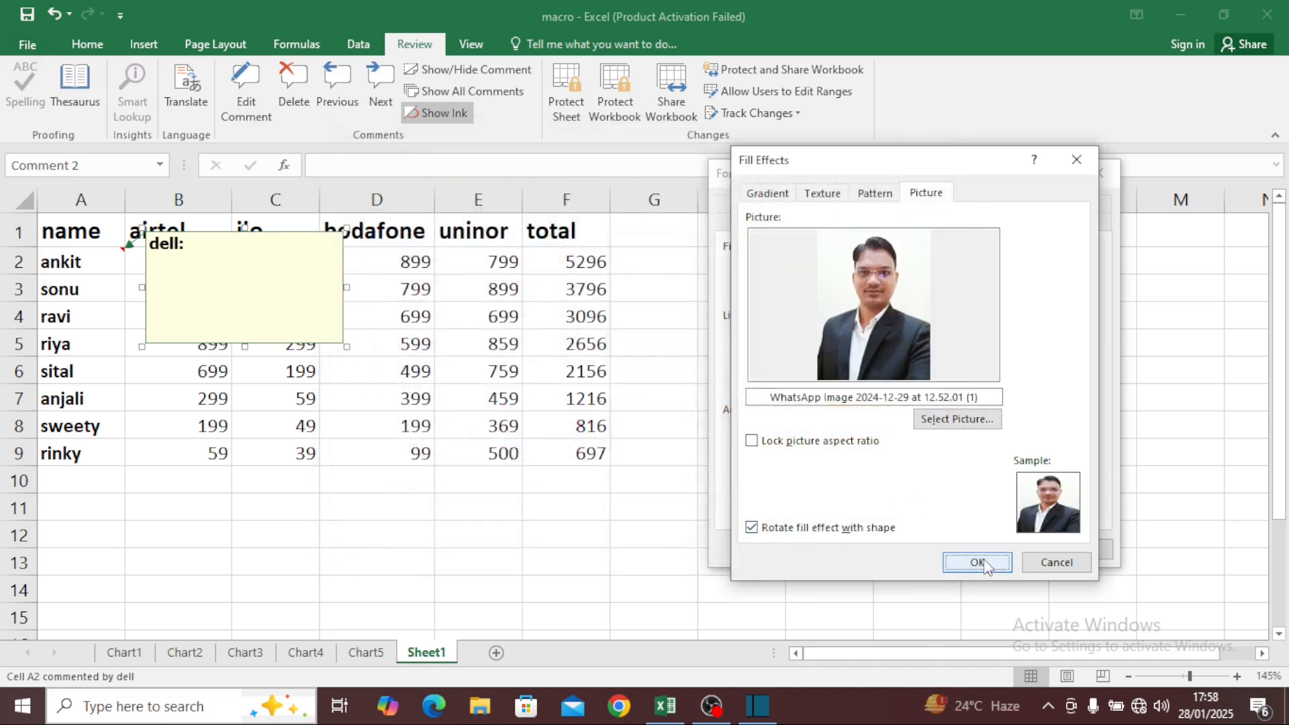
pyautogui.click(978, 562)
pyautogui.click(1005, 554)
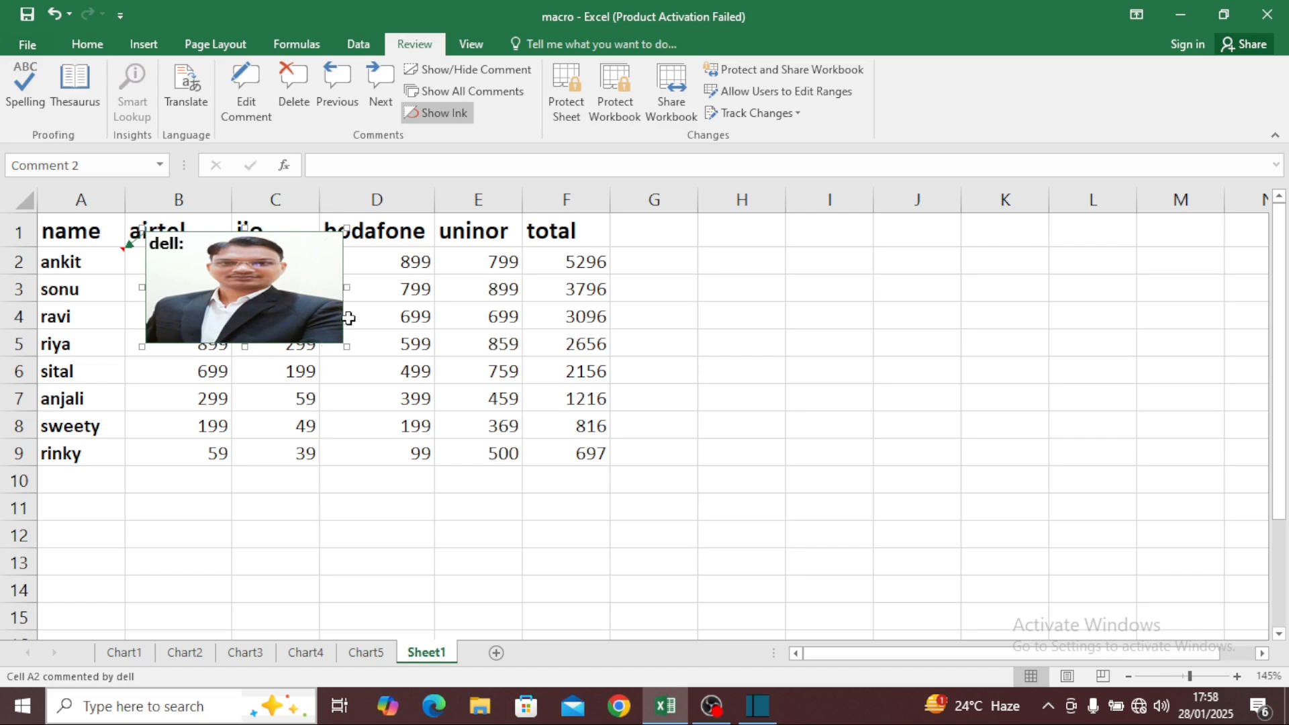
# - Shrink the A2 comment box to a narrow portrait shape and move it to column J, around rows 8 to 11
pyautogui.moveTo(344, 345); pyautogui.dragTo(234, 336)
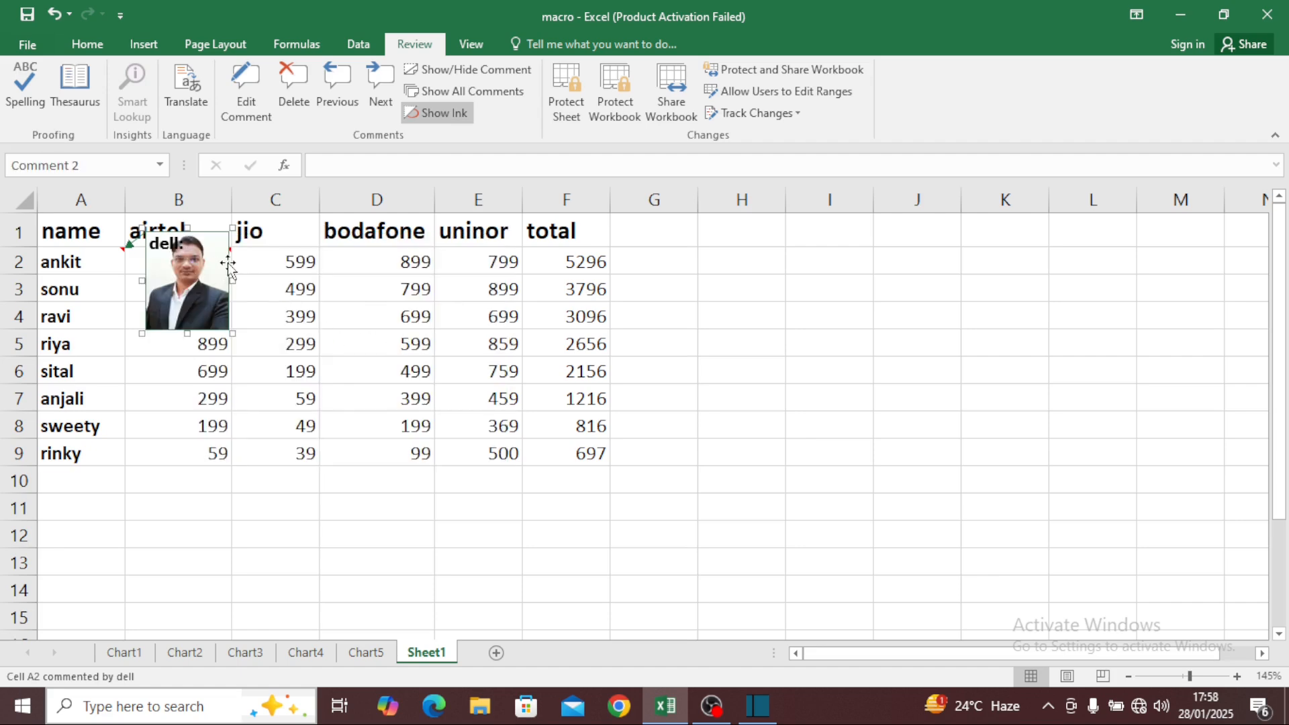
pyautogui.moveTo(229, 263); pyautogui.dragTo(953, 449)
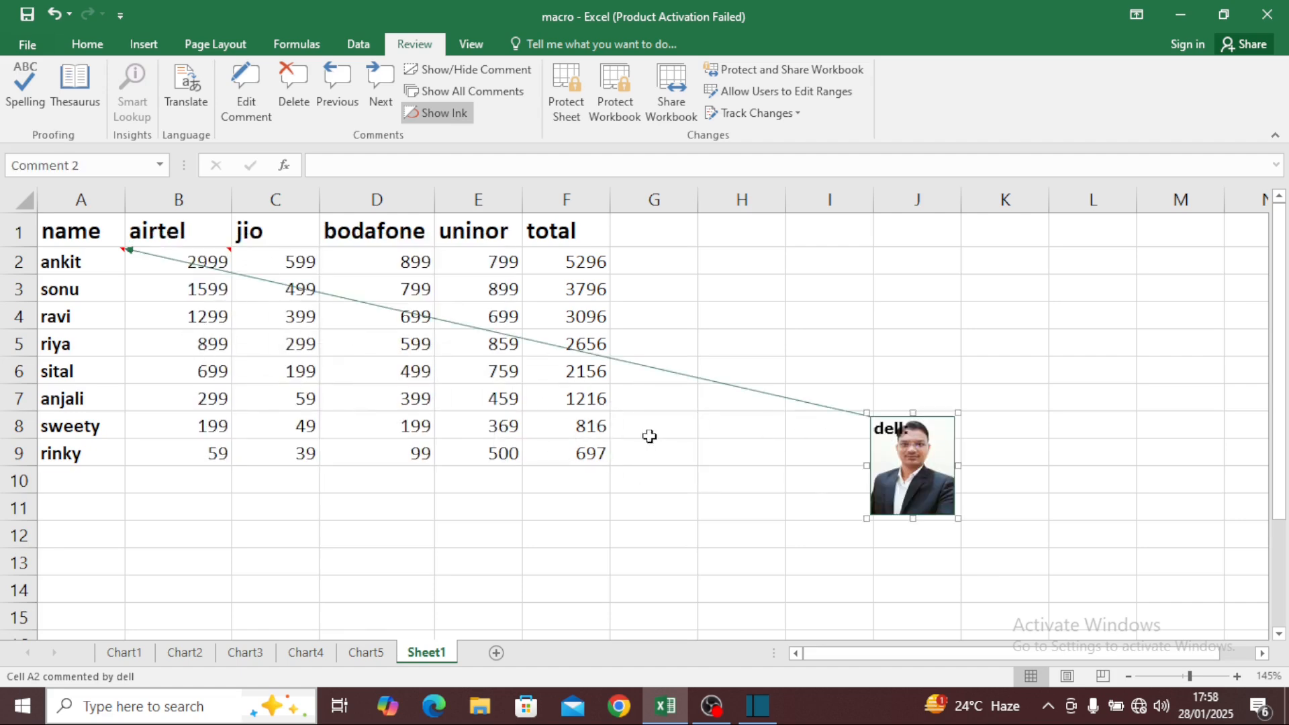
pyautogui.click(396, 452)
pyautogui.click(270, 270)
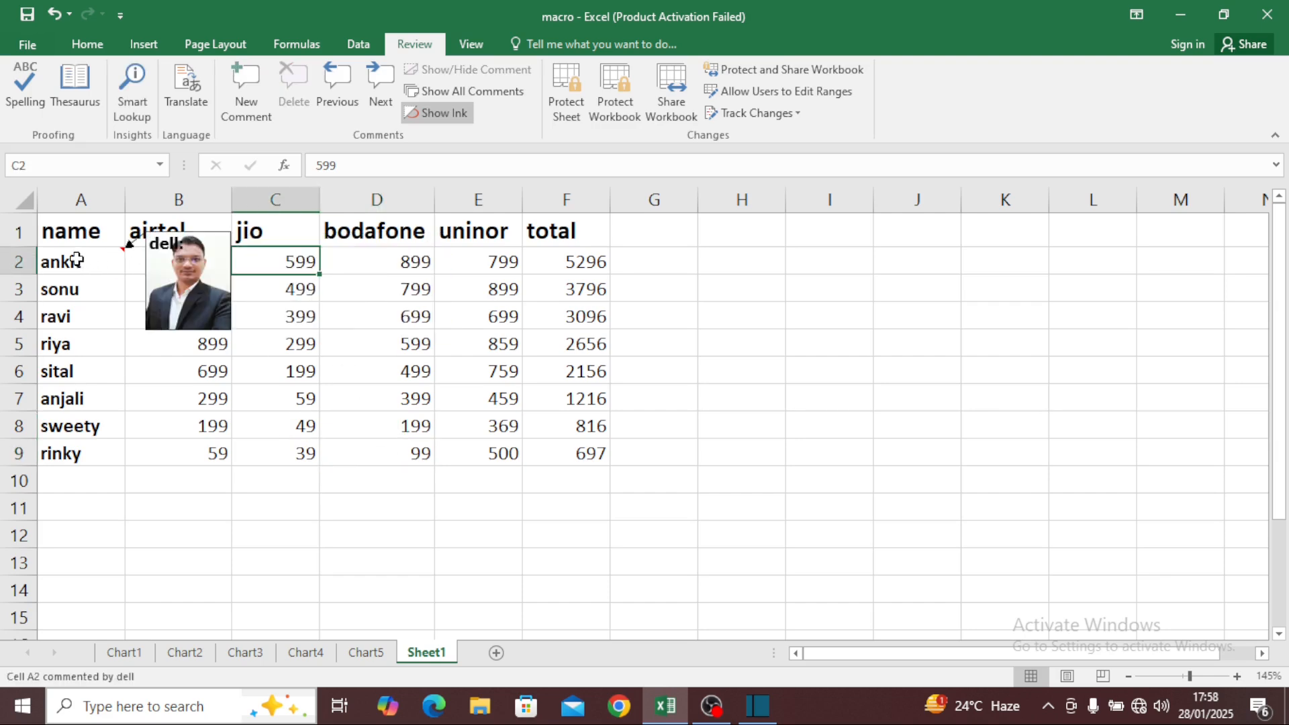
pyautogui.click(104, 258)
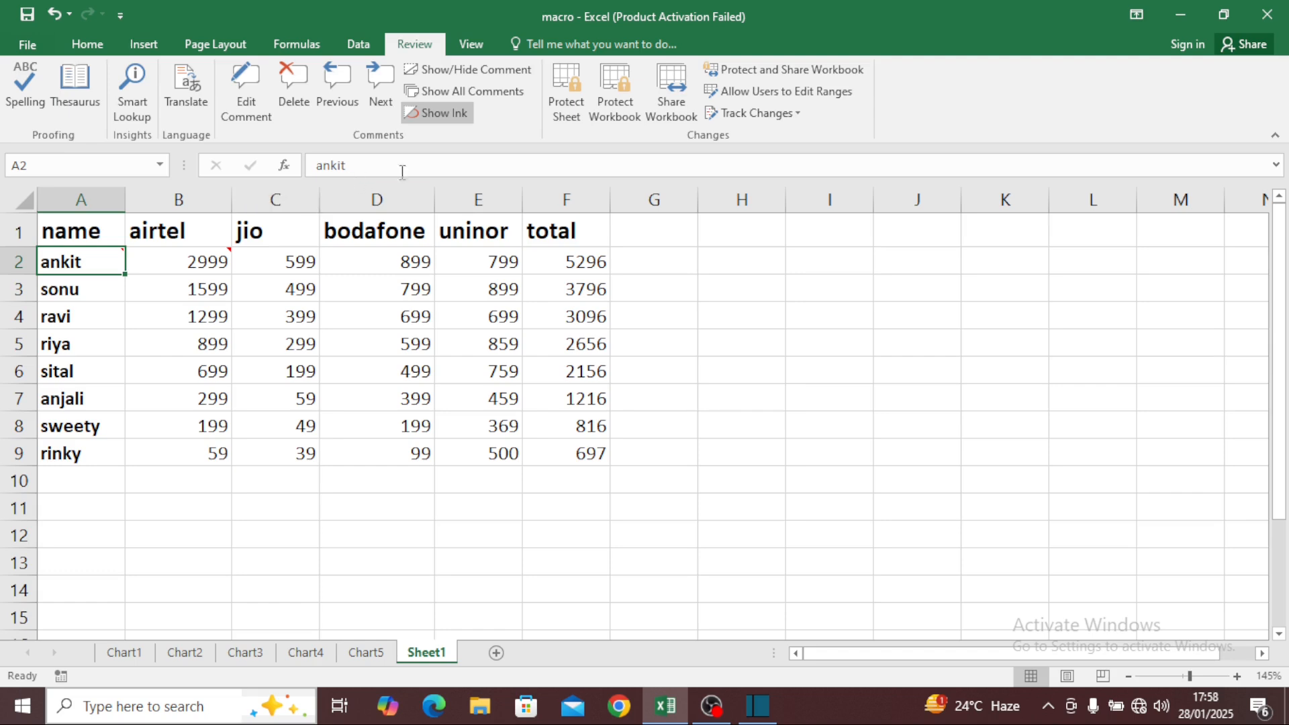
# - Show all comments and arrange both boxes in columns I to K beside the table, enlarging the A2 box below the B2 box
pyautogui.click(449, 95)
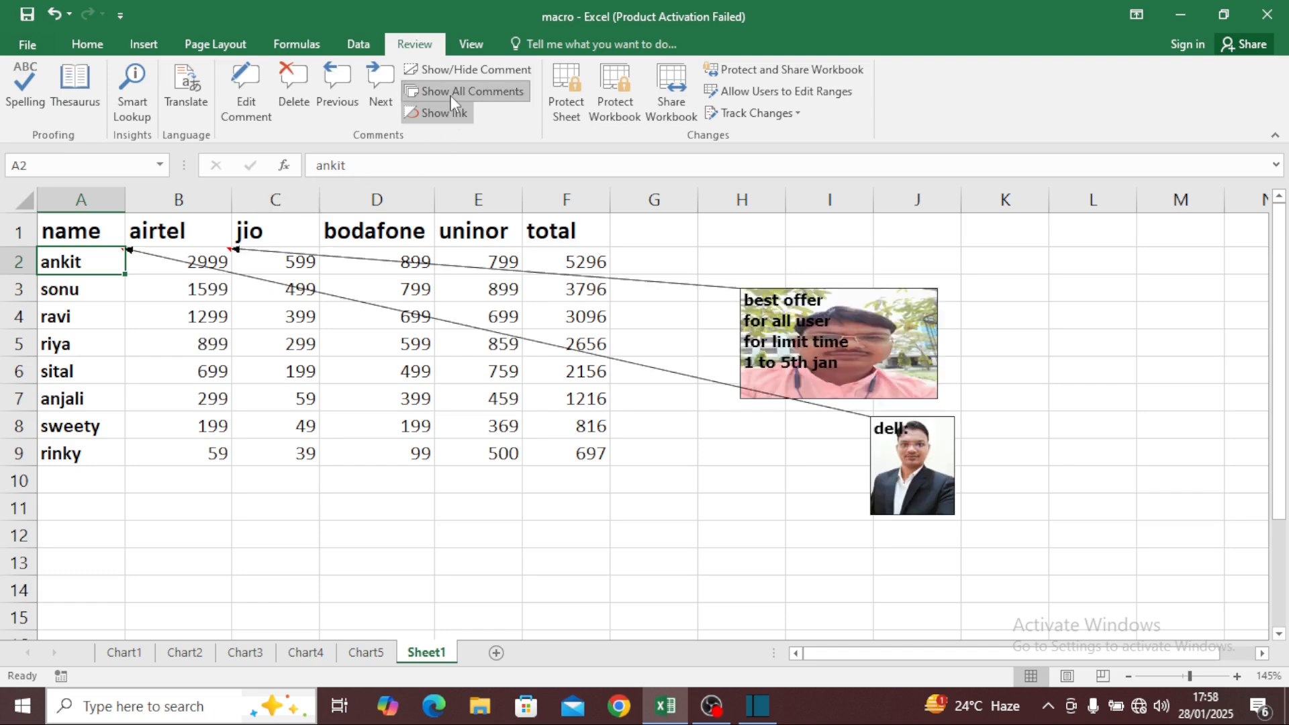
pyautogui.click(821, 369)
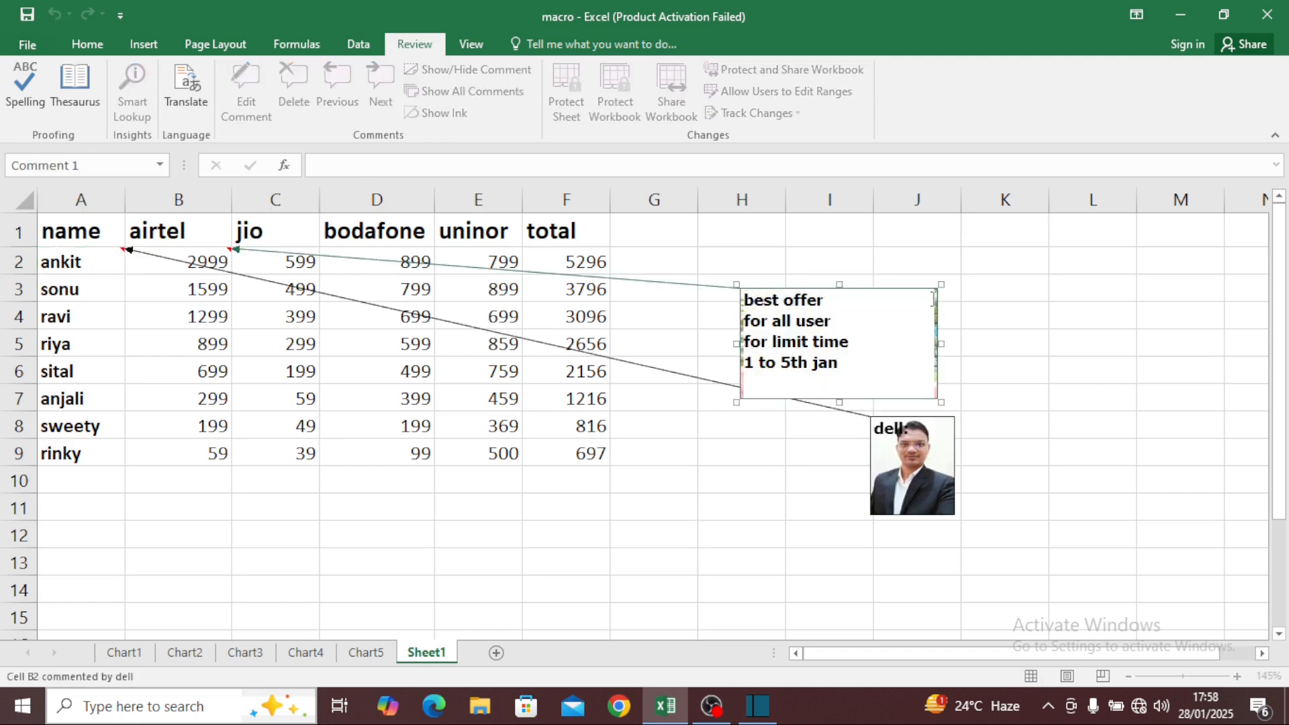
pyautogui.click(987, 338)
pyautogui.moveTo(935, 314); pyautogui.dragTo(1051, 276)
pyautogui.moveTo(954, 460); pyautogui.dragTo(1050, 461)
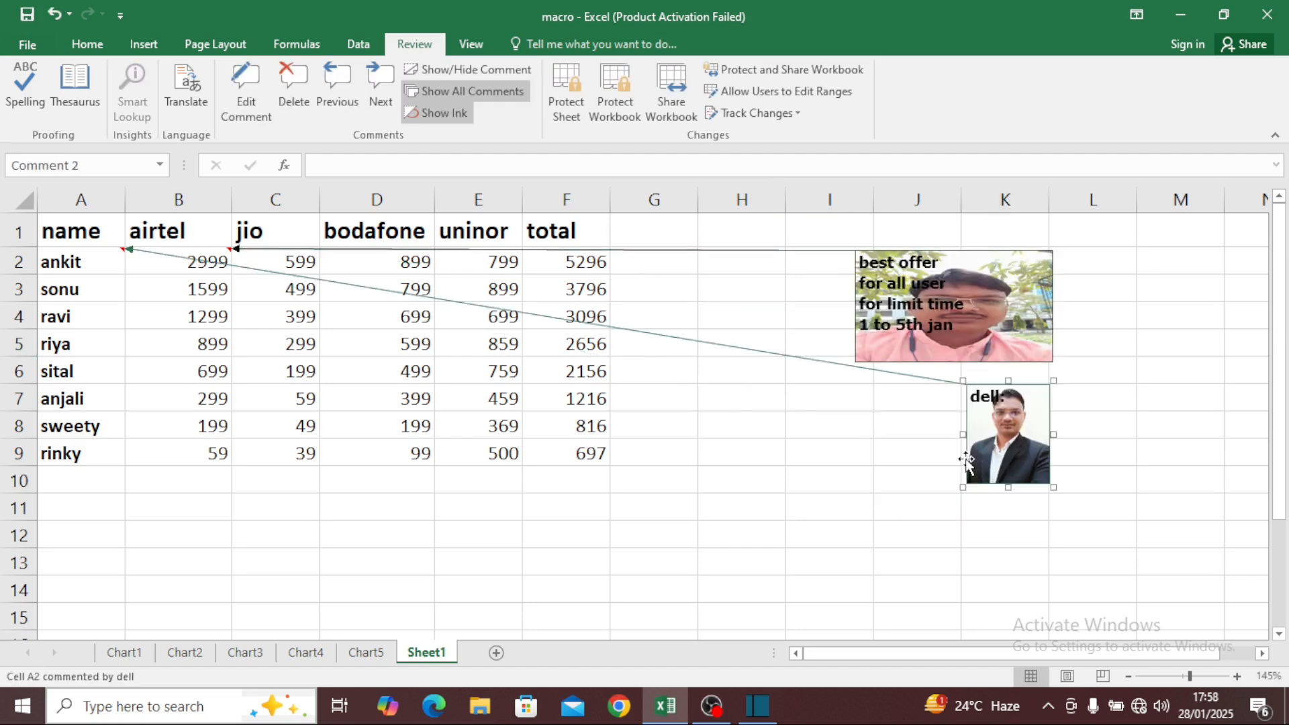
pyautogui.moveTo(963, 487); pyautogui.dragTo(881, 538)
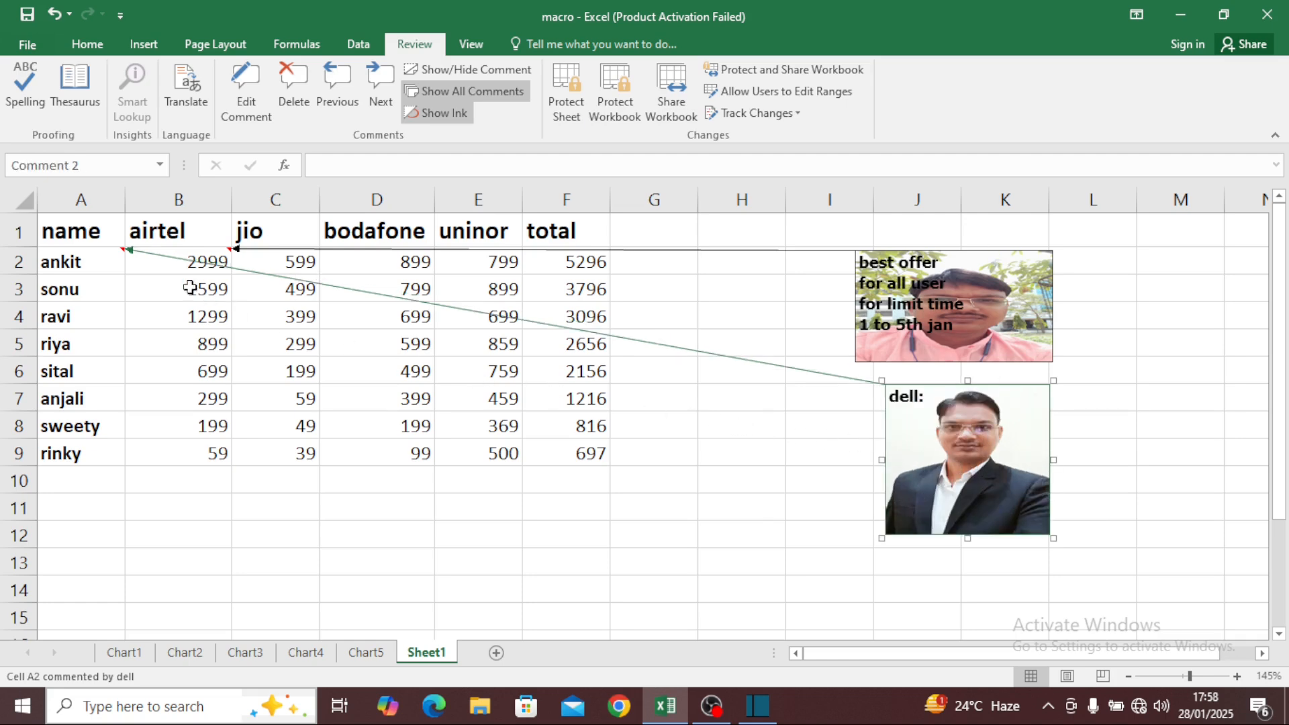
# - Hide all comments again and check how the A2 comment pops up beside its cell
pyautogui.click(102, 258)
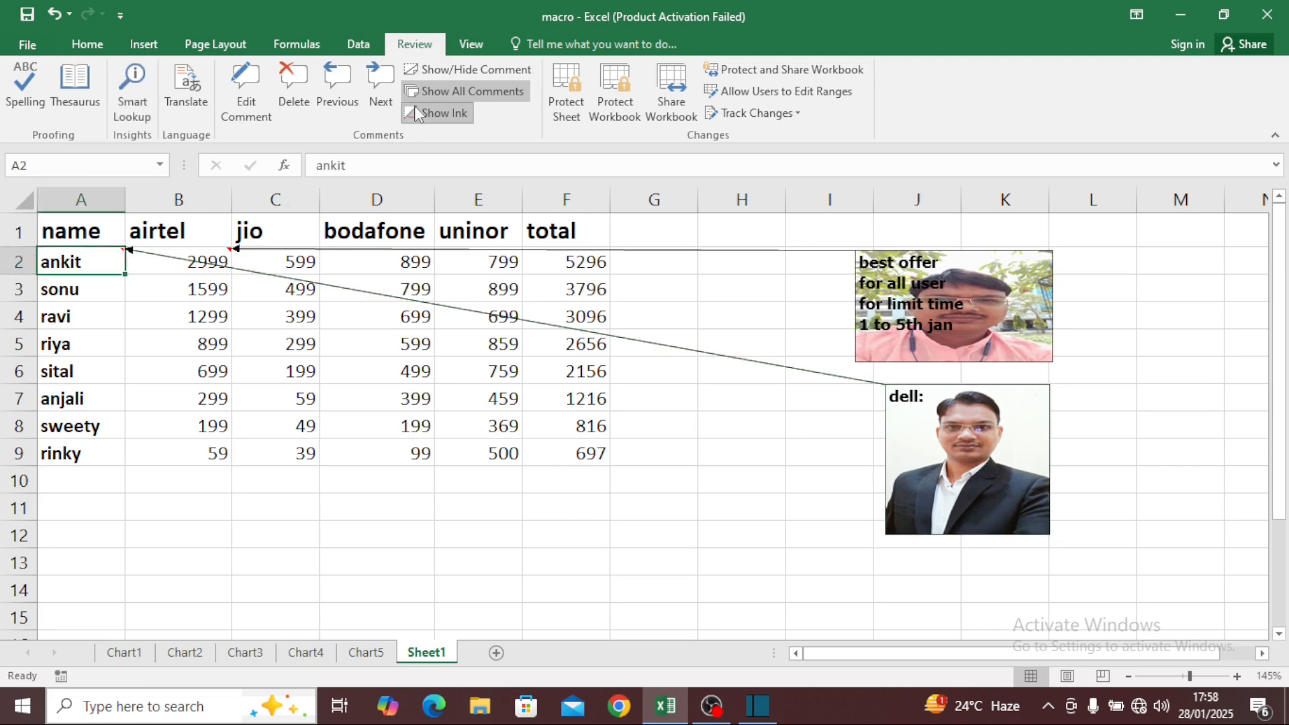
pyautogui.click(452, 92)
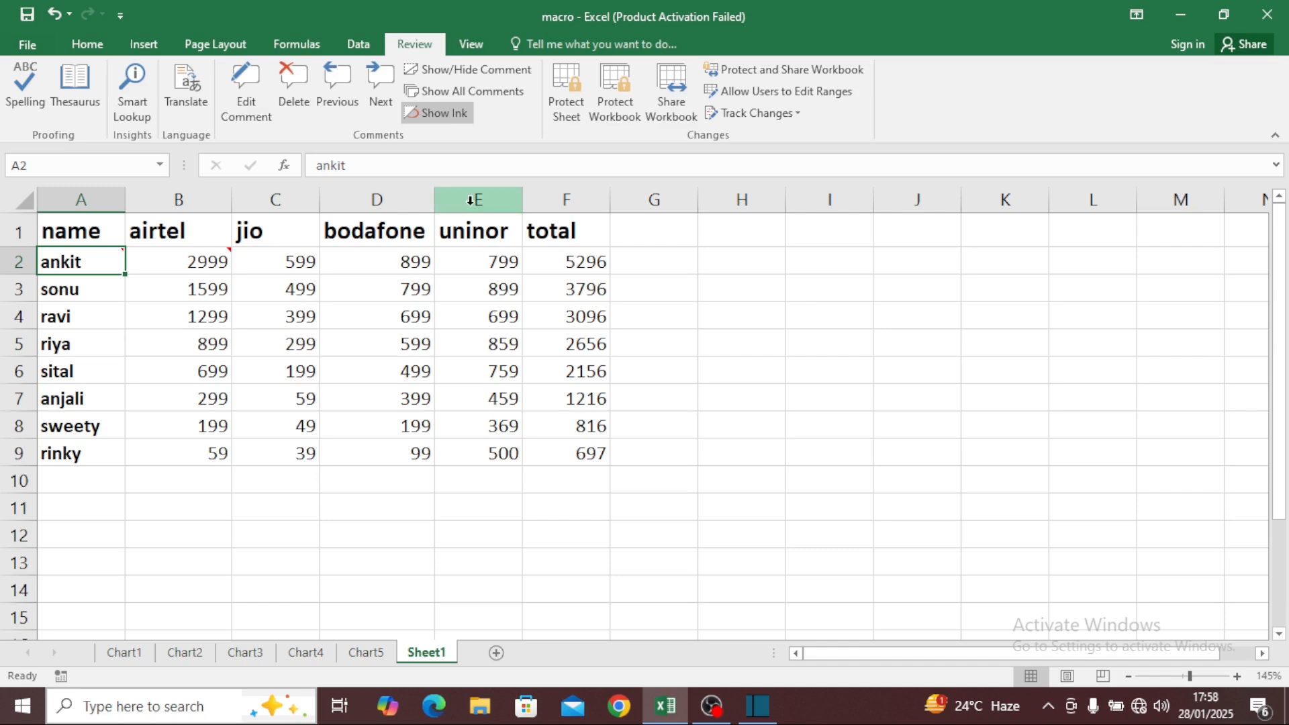
pyautogui.moveTo(96, 266)
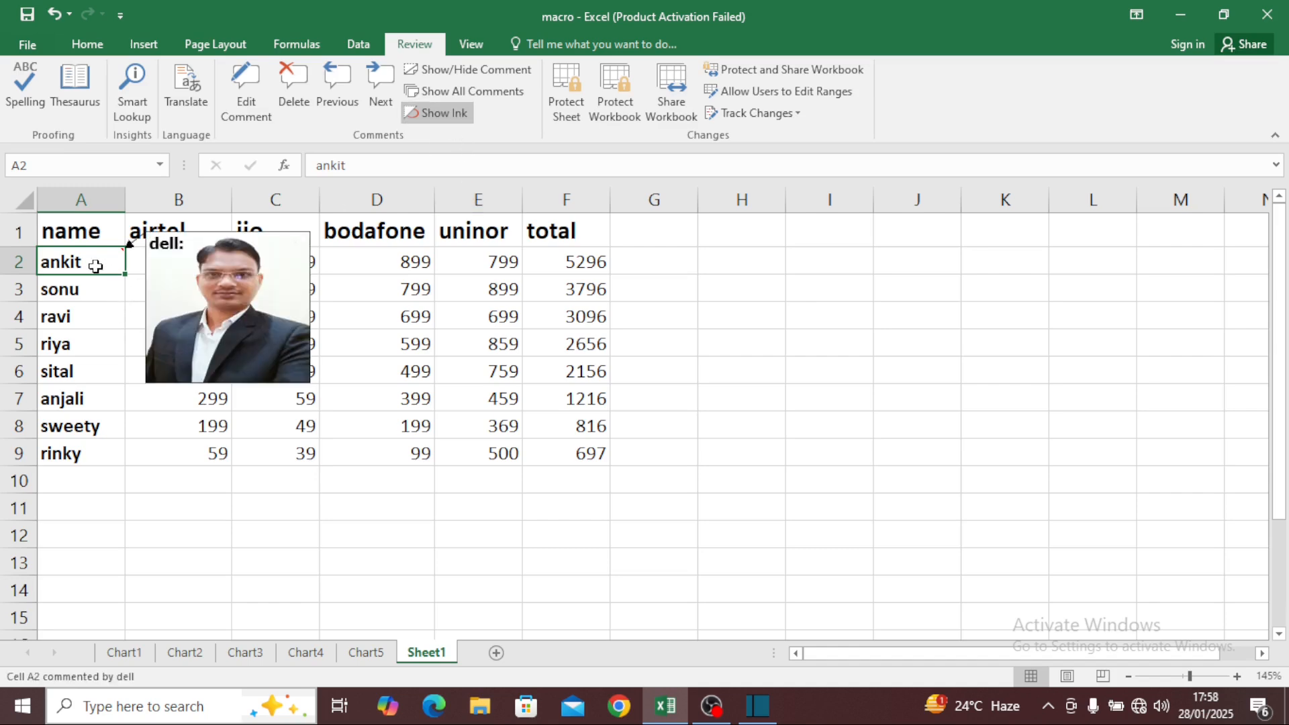
# - Show and hide the A2 comment individually, and set the B2 comment to stay displayed
pyautogui.click(440, 68)
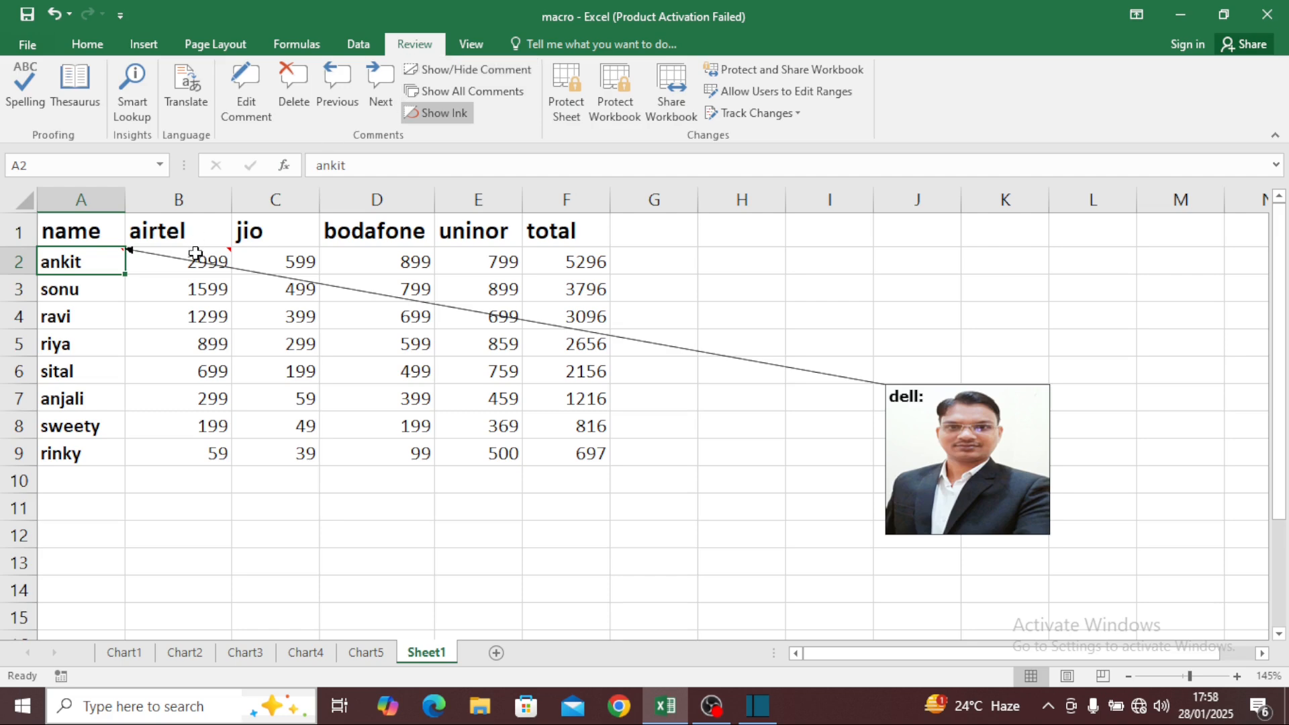
pyautogui.click(441, 69)
pyautogui.click(206, 259)
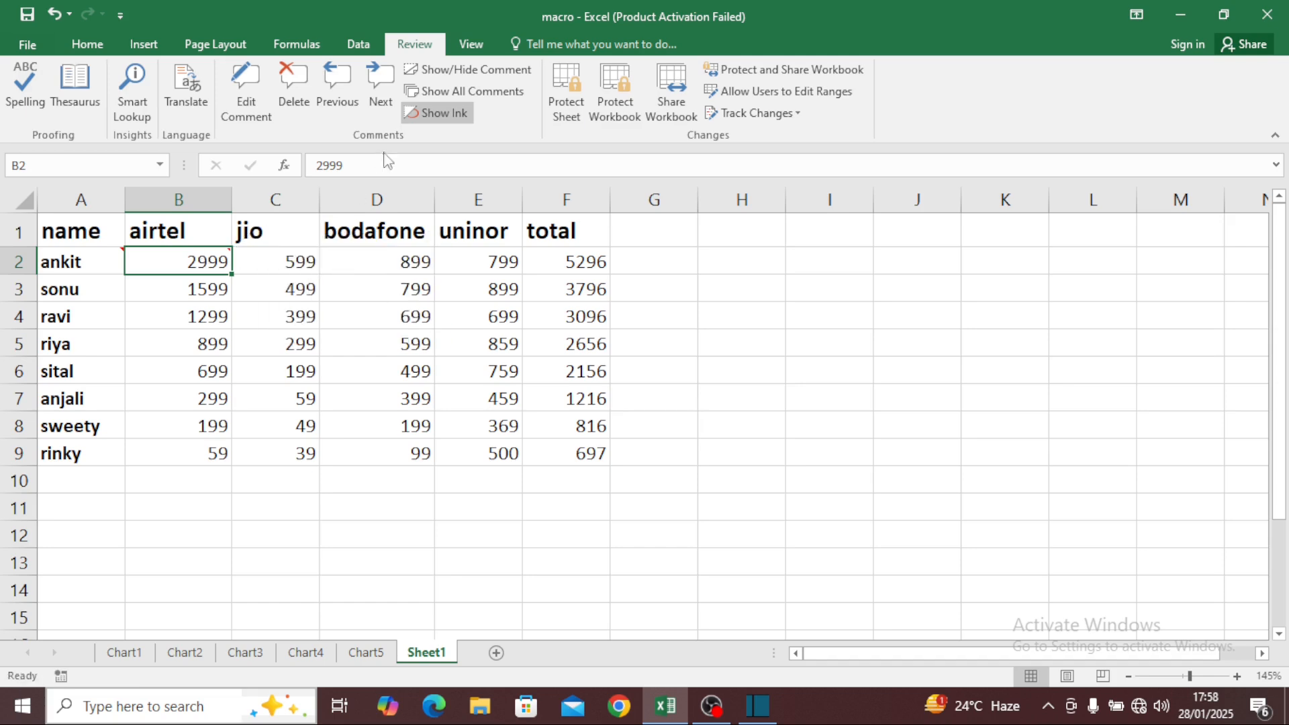
pyautogui.click(441, 69)
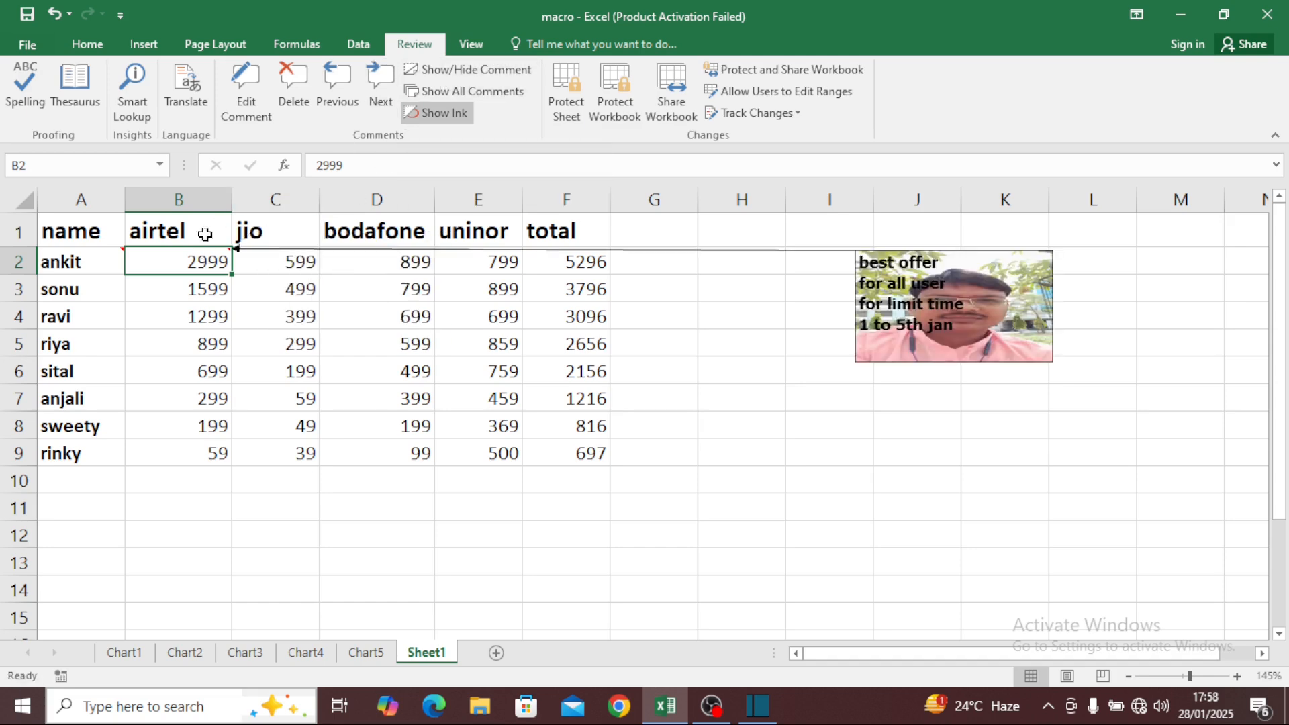
pyautogui.click(95, 263)
pyautogui.click(424, 74)
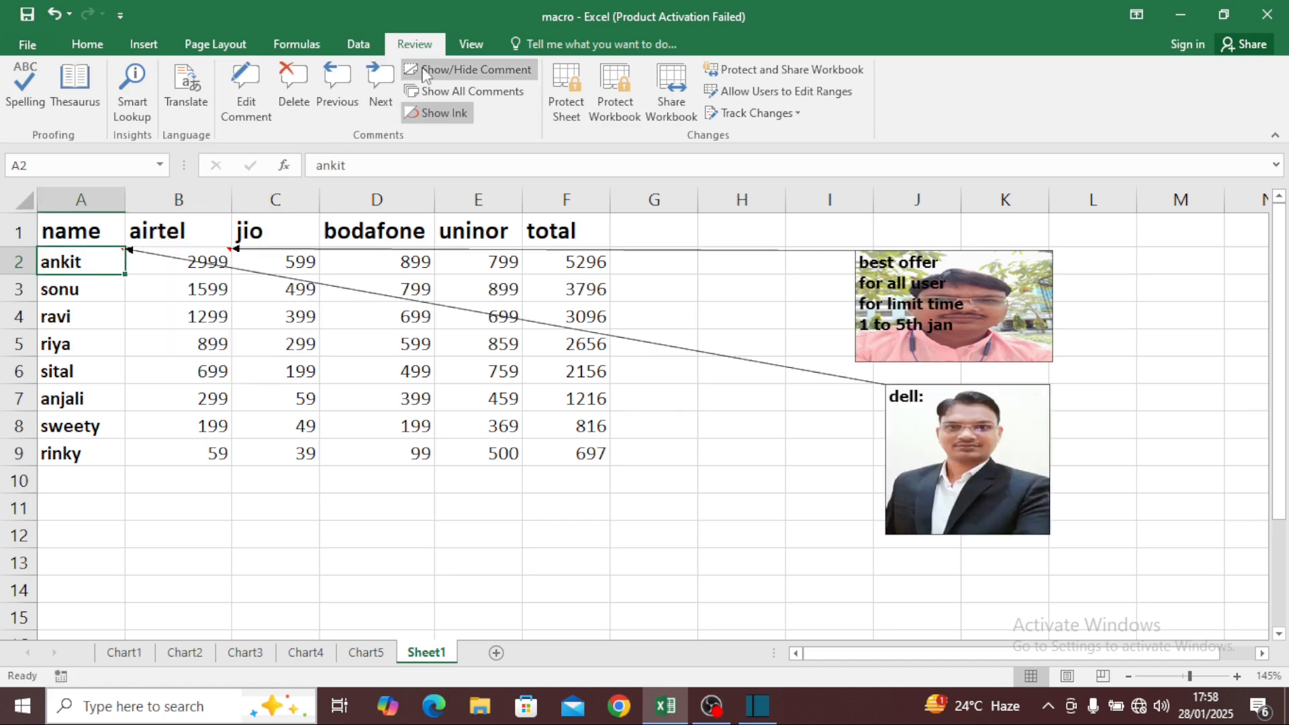
pyautogui.click(424, 75)
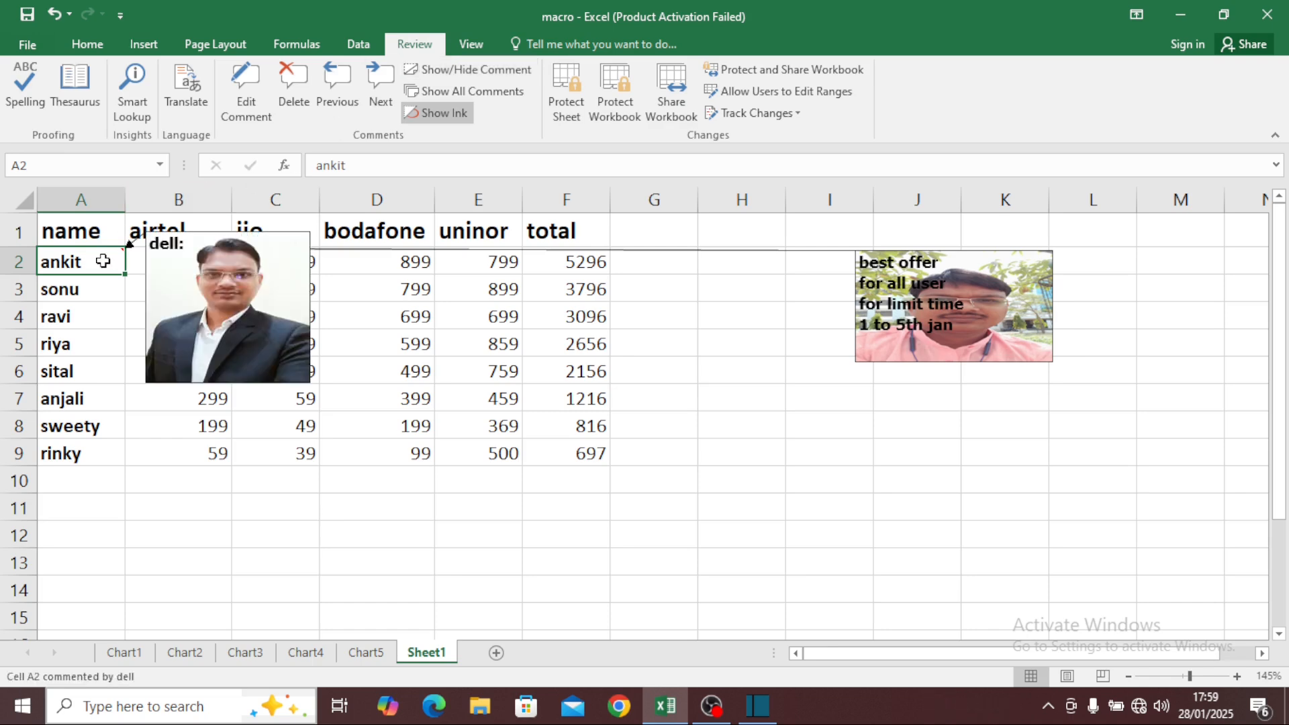
# - Step through the A2 and B2 comments with Next and Previous, agreeing to continue reviewing through the workbook
pyautogui.click(209, 261)
pyautogui.click(114, 260)
pyautogui.click(217, 260)
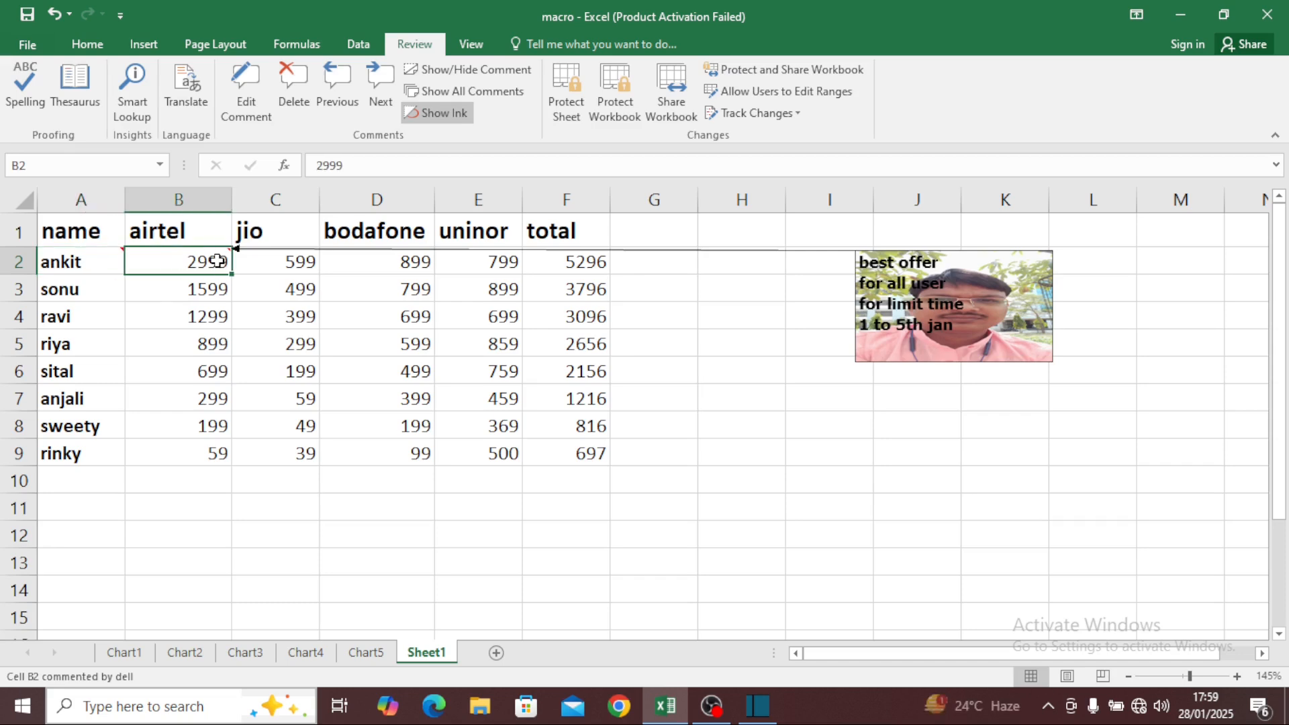
pyautogui.click(101, 260)
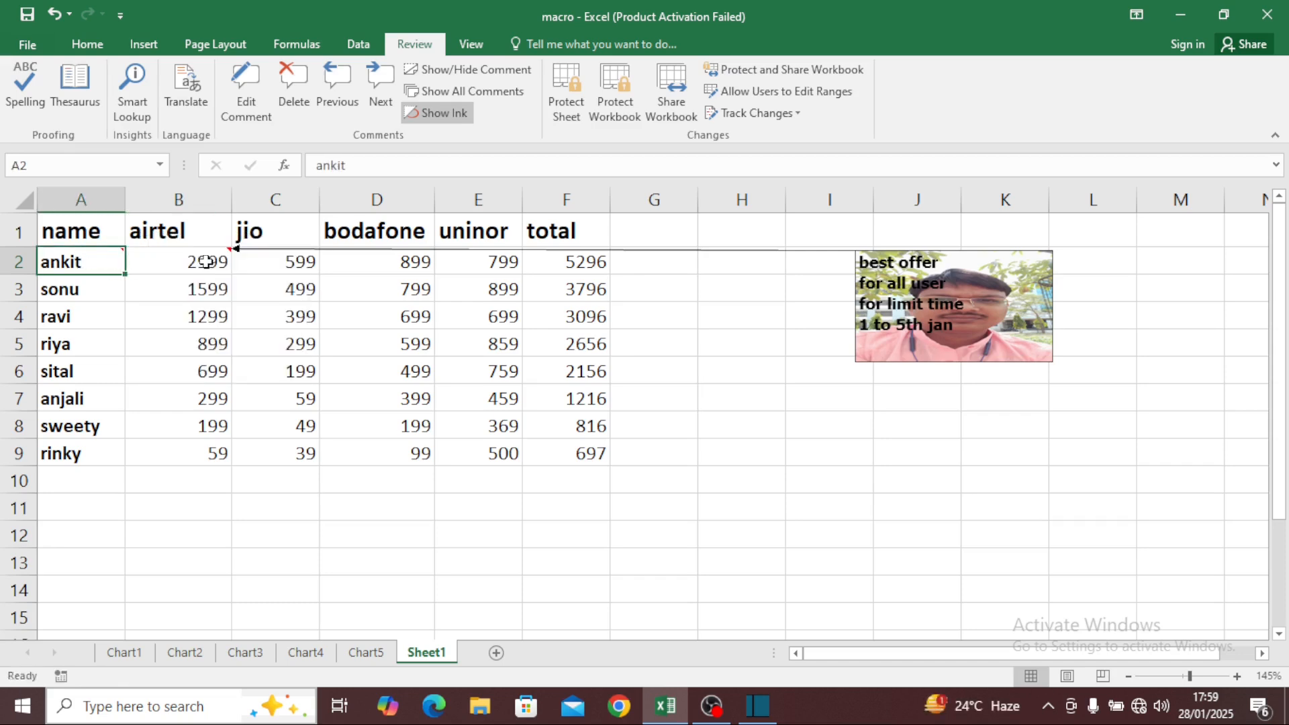
pyautogui.click(383, 88)
pyautogui.click(333, 92)
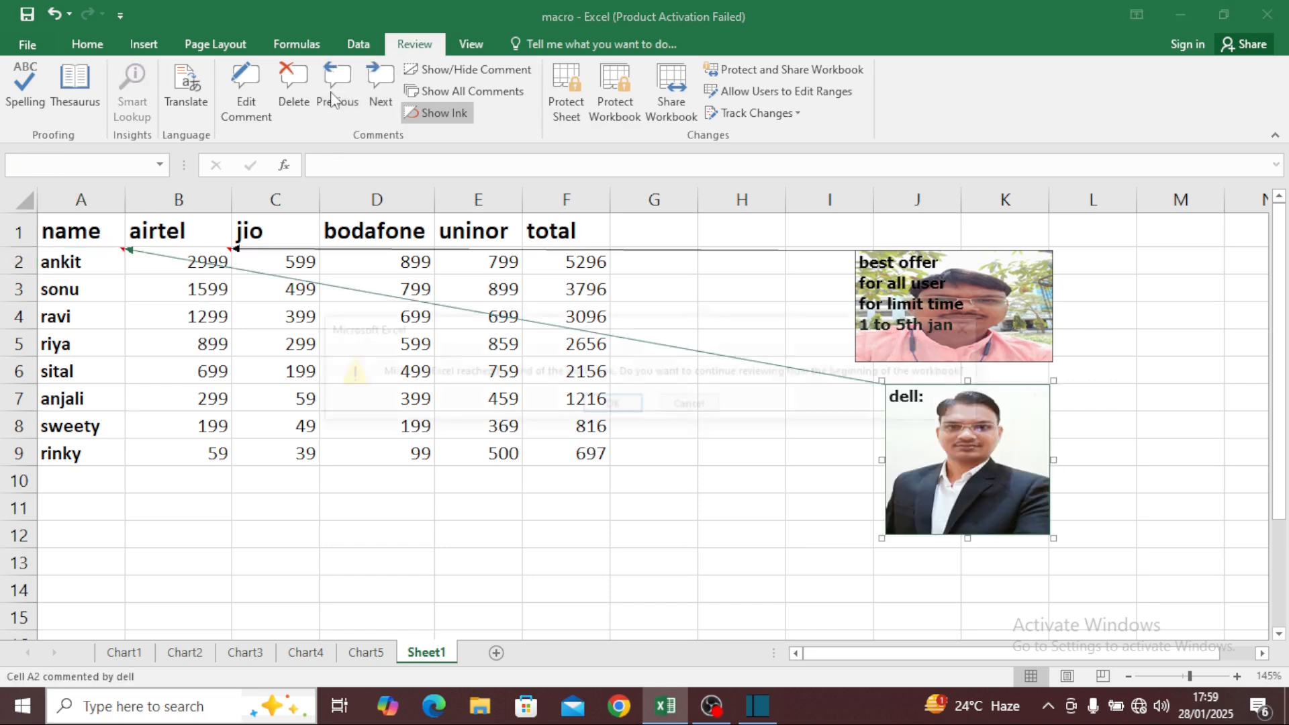
pyautogui.click(608, 407)
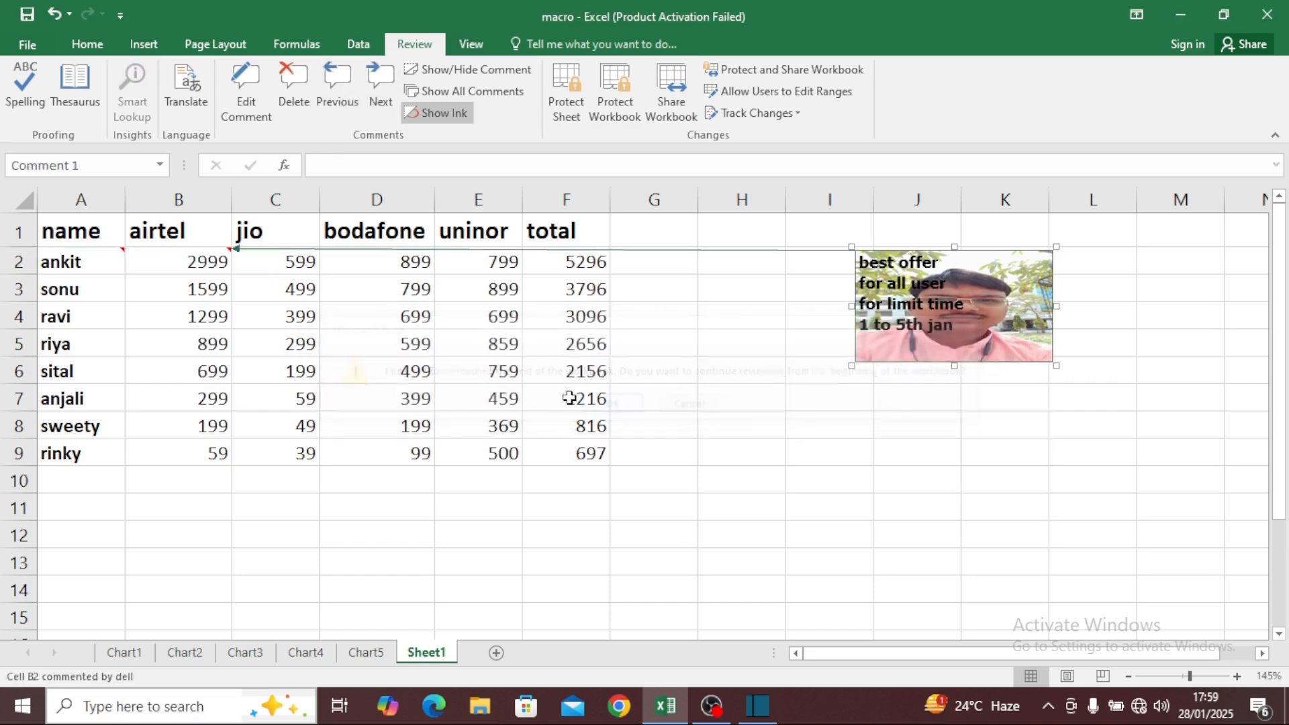
# - Delete the comment from cell A2 and select the commented cell B2
pyautogui.click(173, 257)
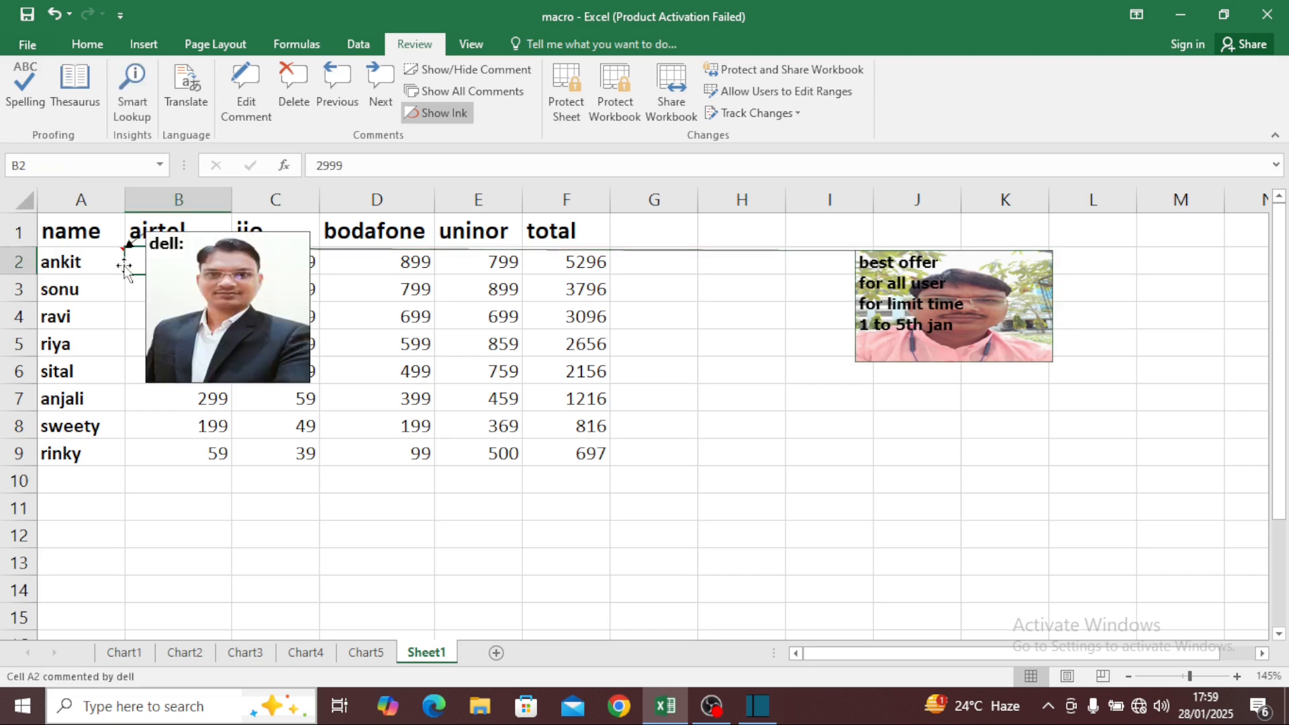
pyautogui.click(103, 261)
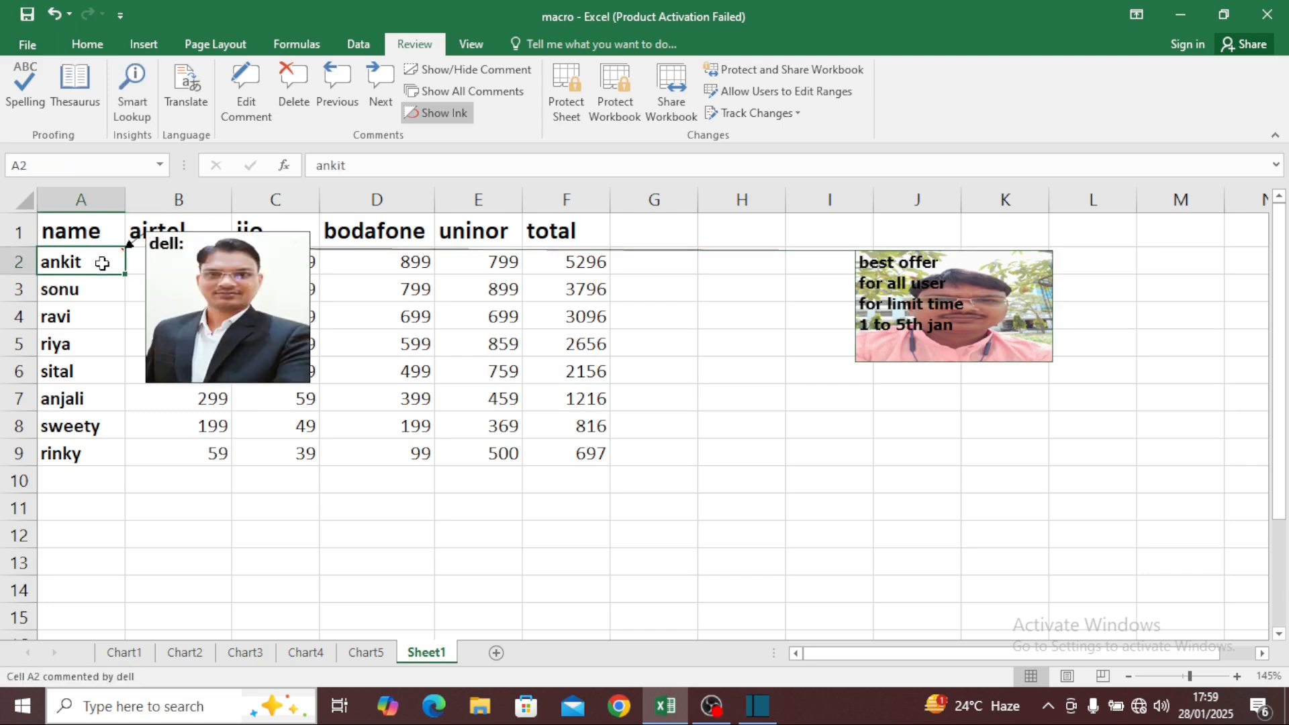
pyautogui.click(288, 83)
pyautogui.click(192, 257)
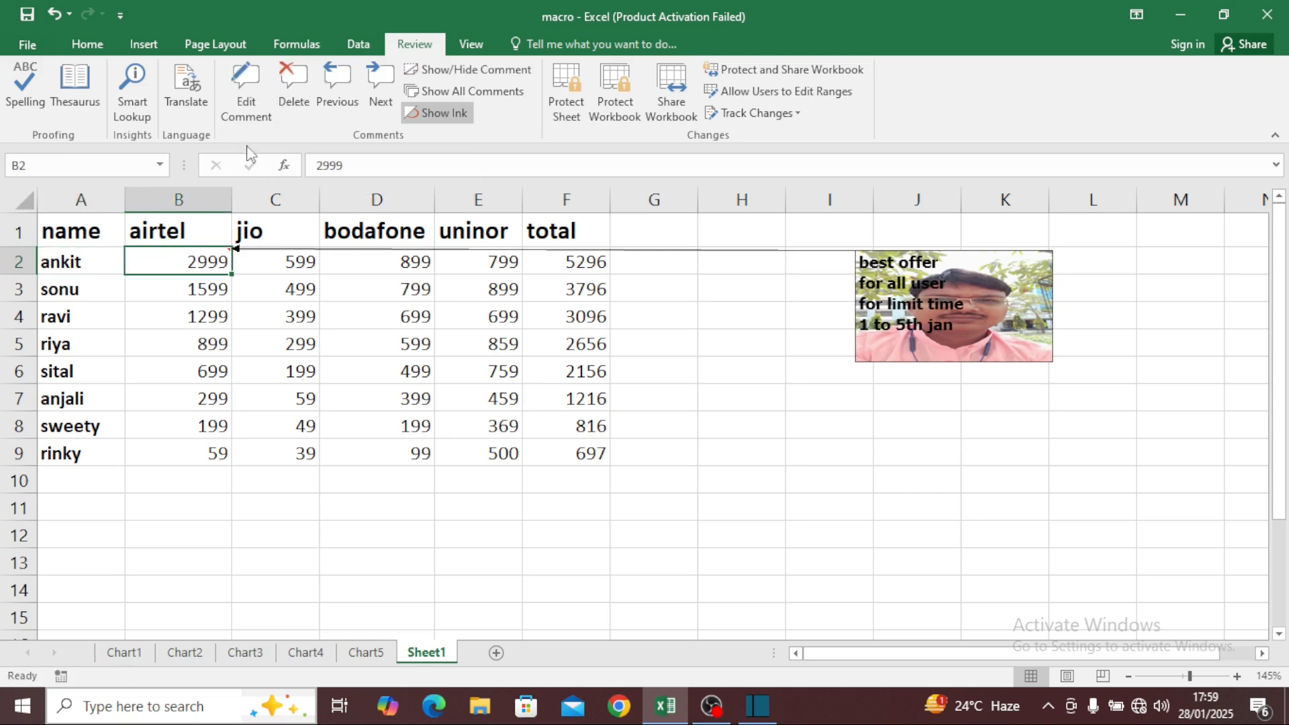
# - Delete the remaining comment from cell B2 and check that cell and its neighbours for comments
pyautogui.click(295, 91)
pyautogui.click(205, 316)
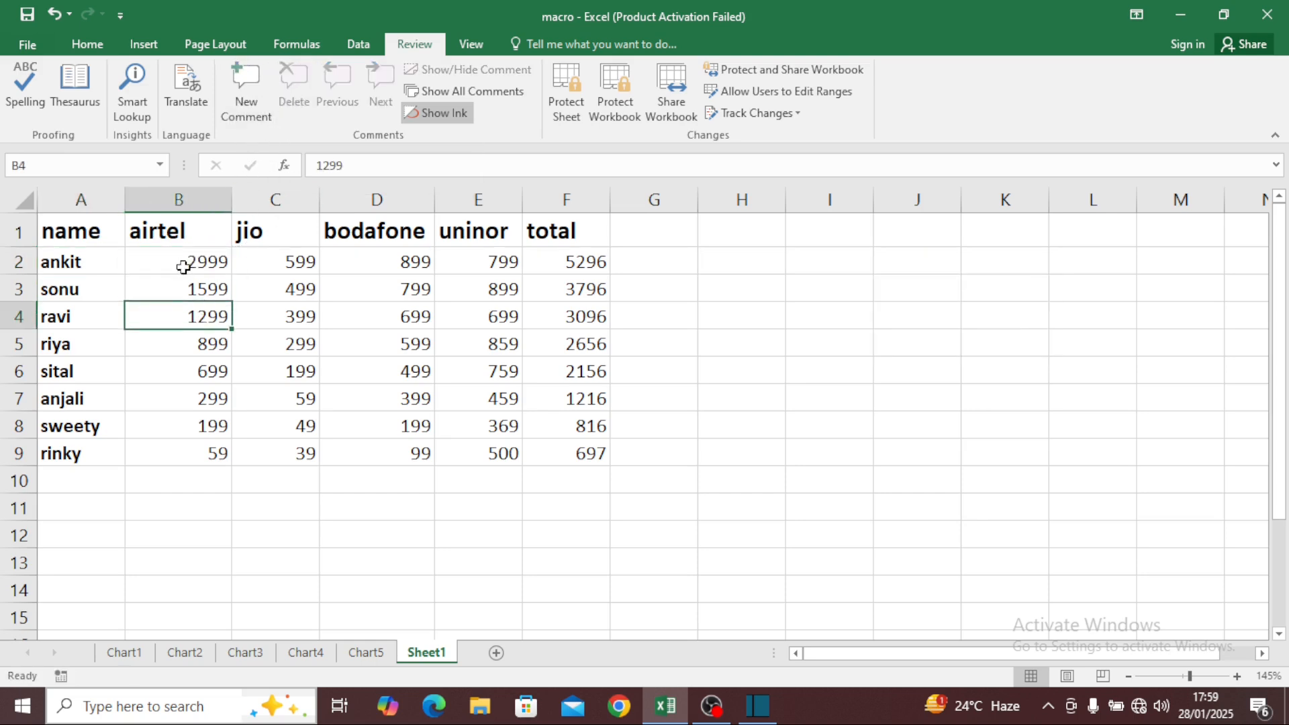
pyautogui.click(185, 265)
pyautogui.click(208, 288)
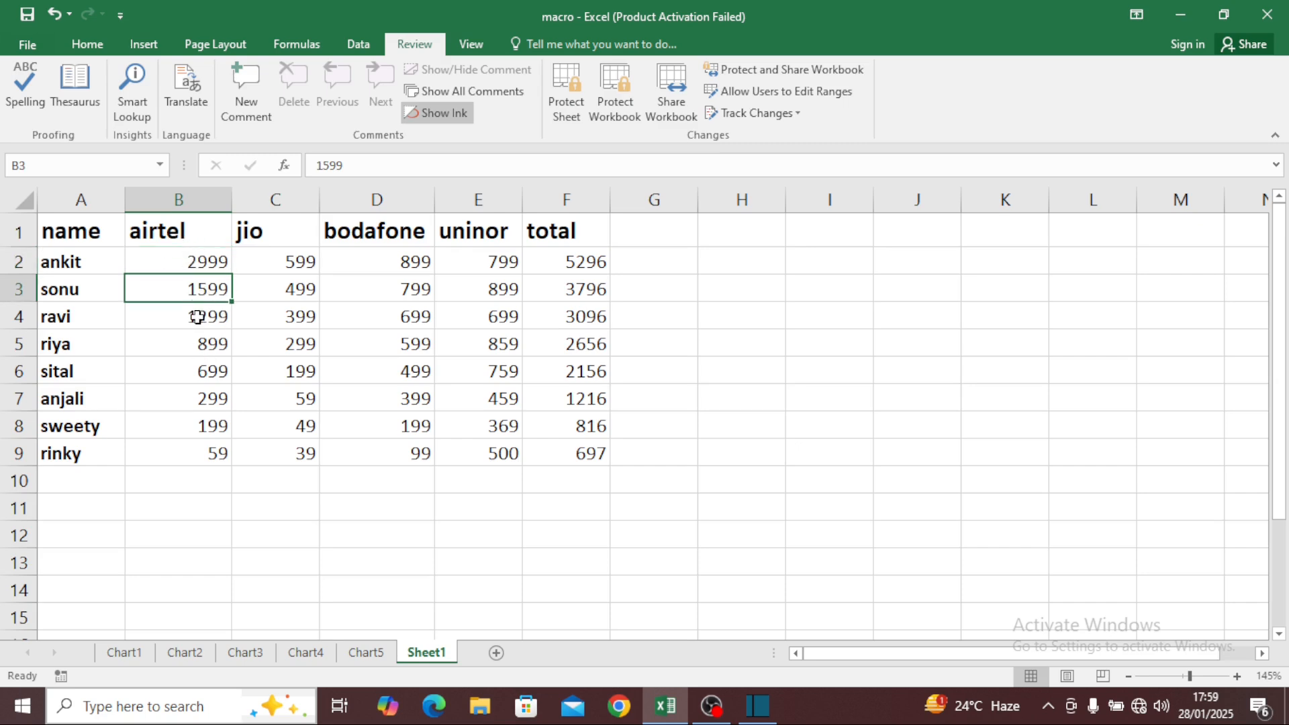
pyautogui.click(98, 268)
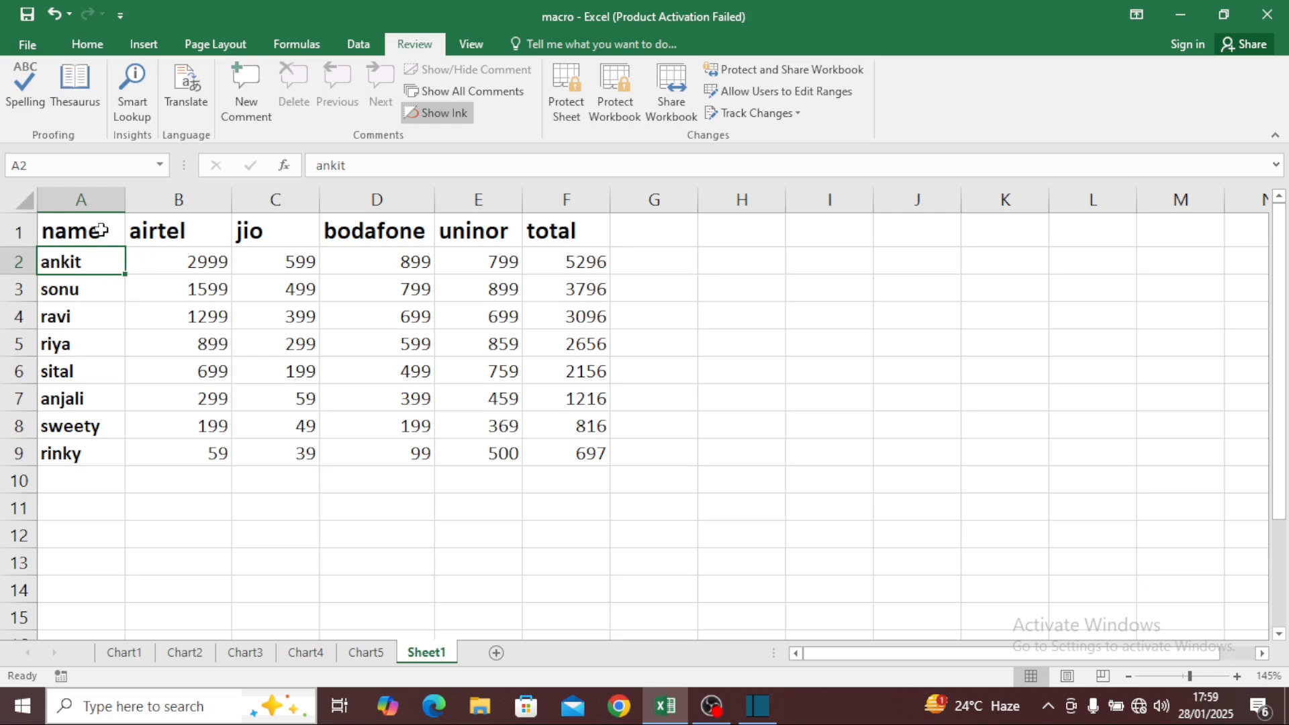
pyautogui.moveTo(100, 224); pyautogui.dragTo(544, 453)
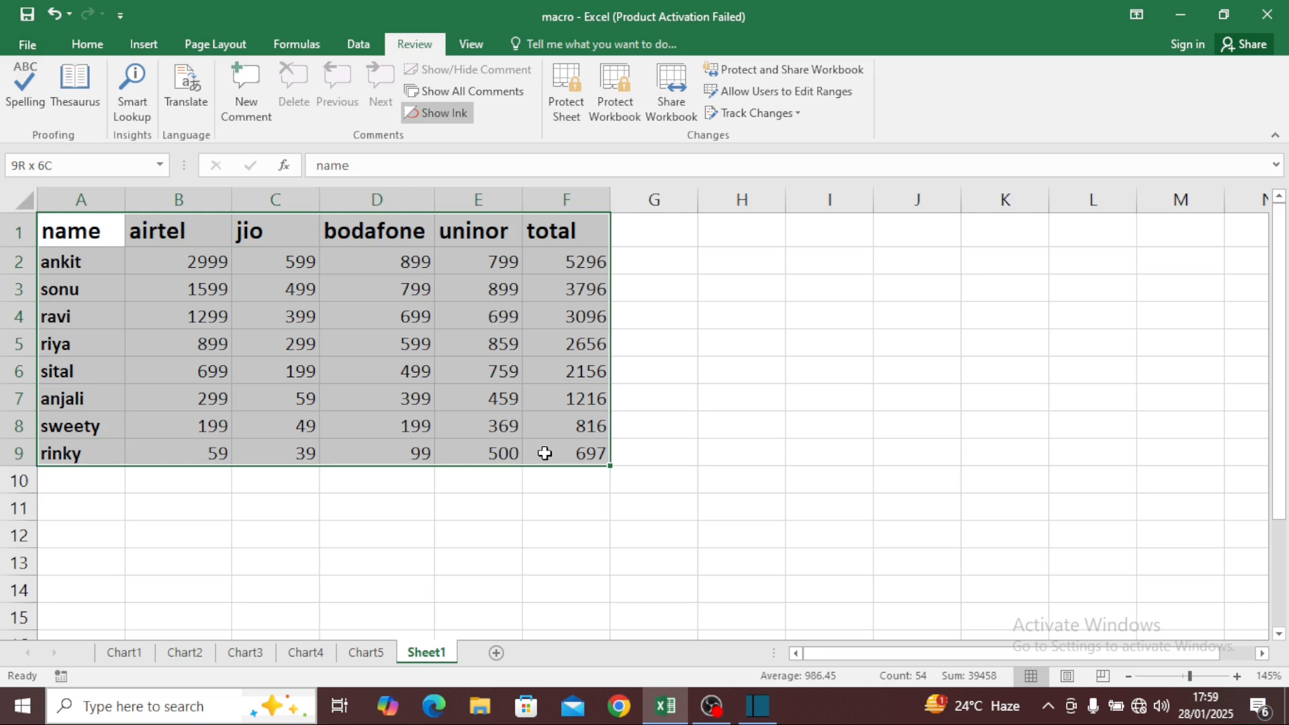
pyautogui.click(85, 288)
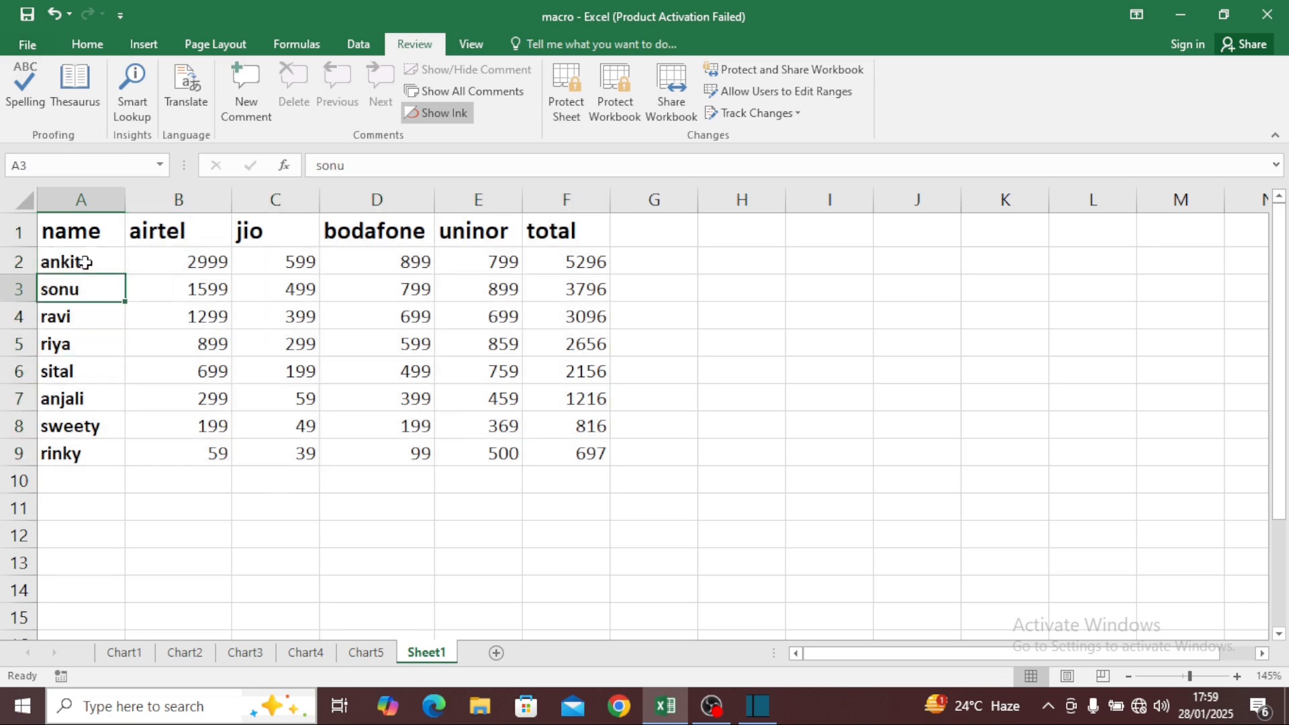
pyautogui.click(86, 261)
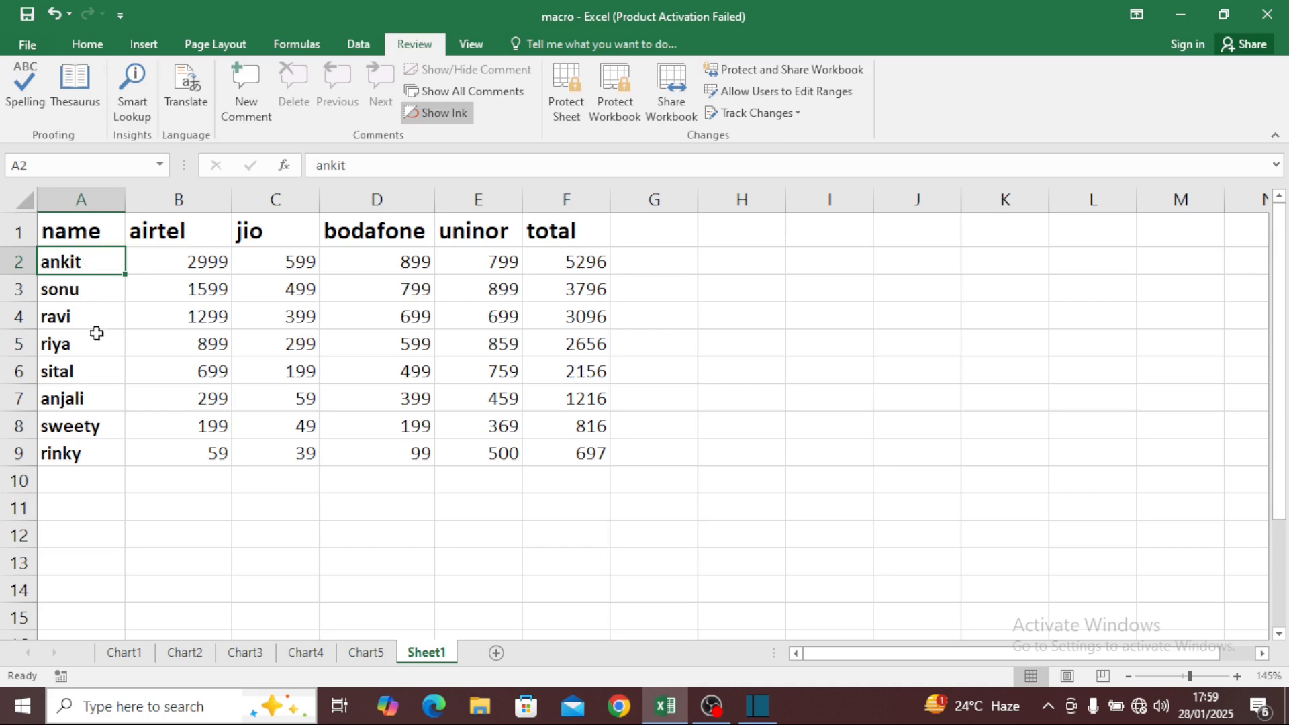
pyautogui.click(243, 290)
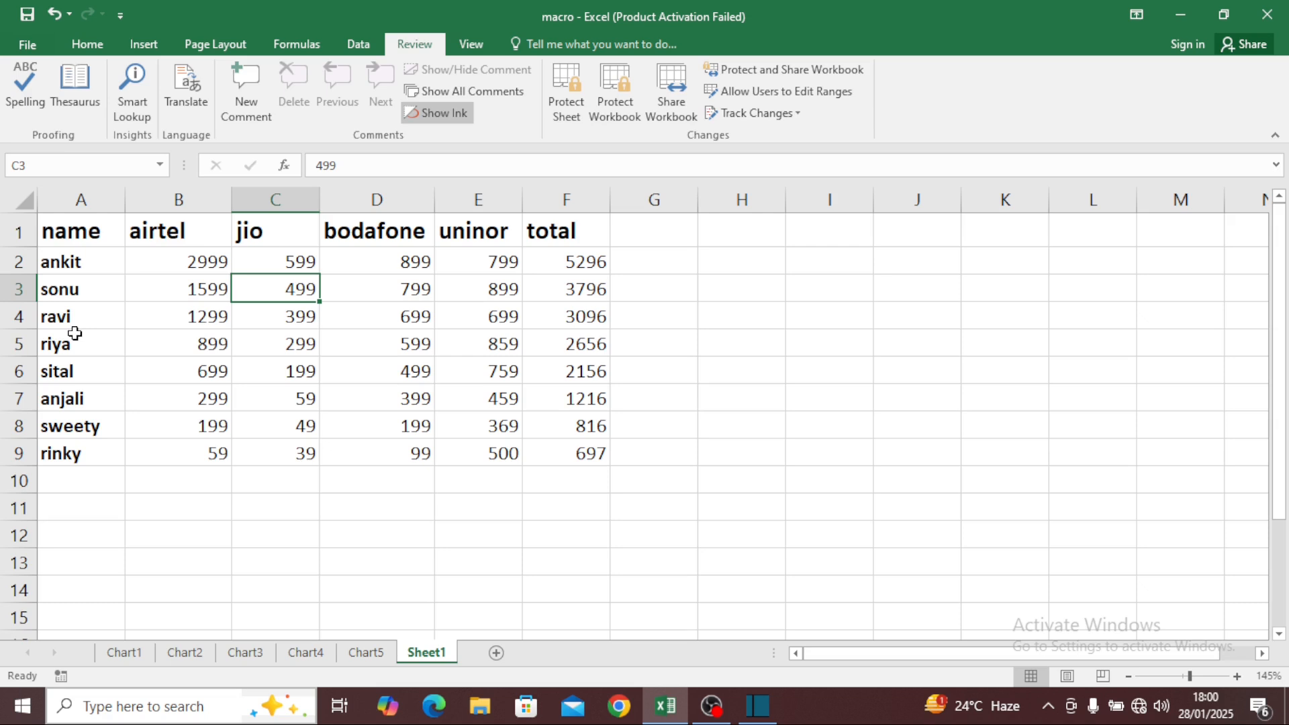
pyautogui.click(349, 308)
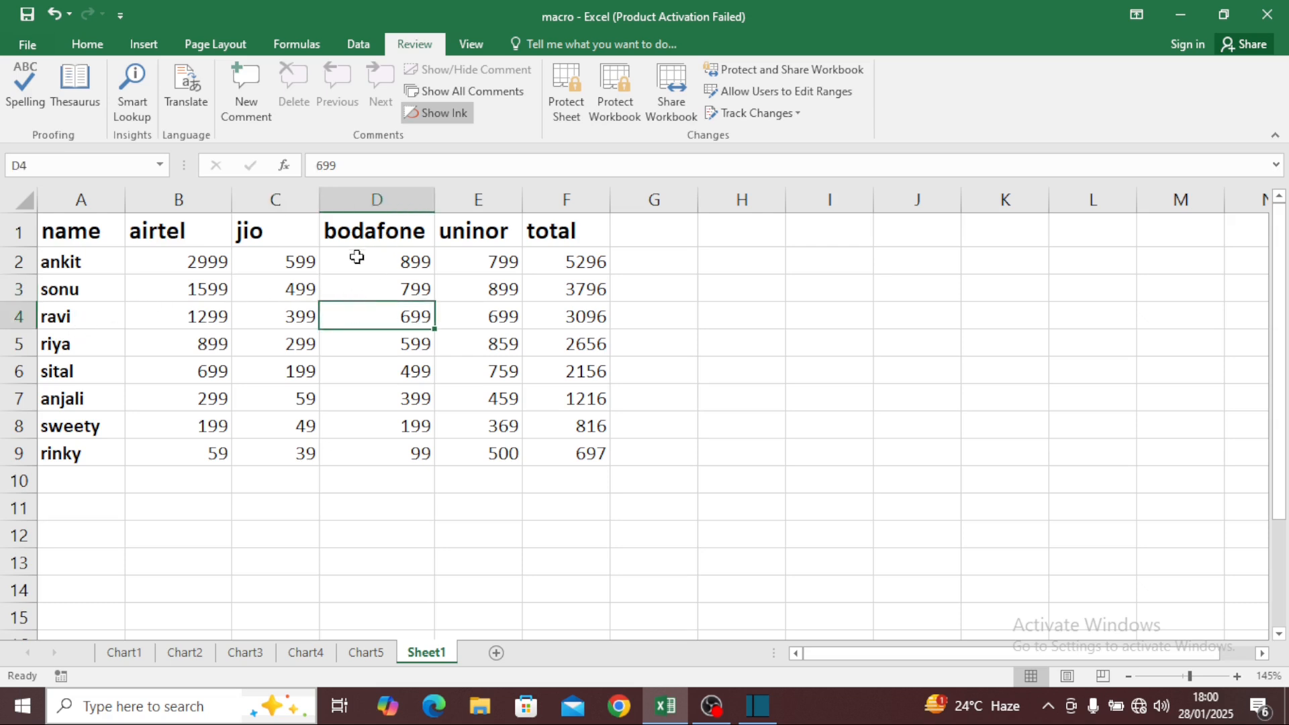
pyautogui.click(253, 335)
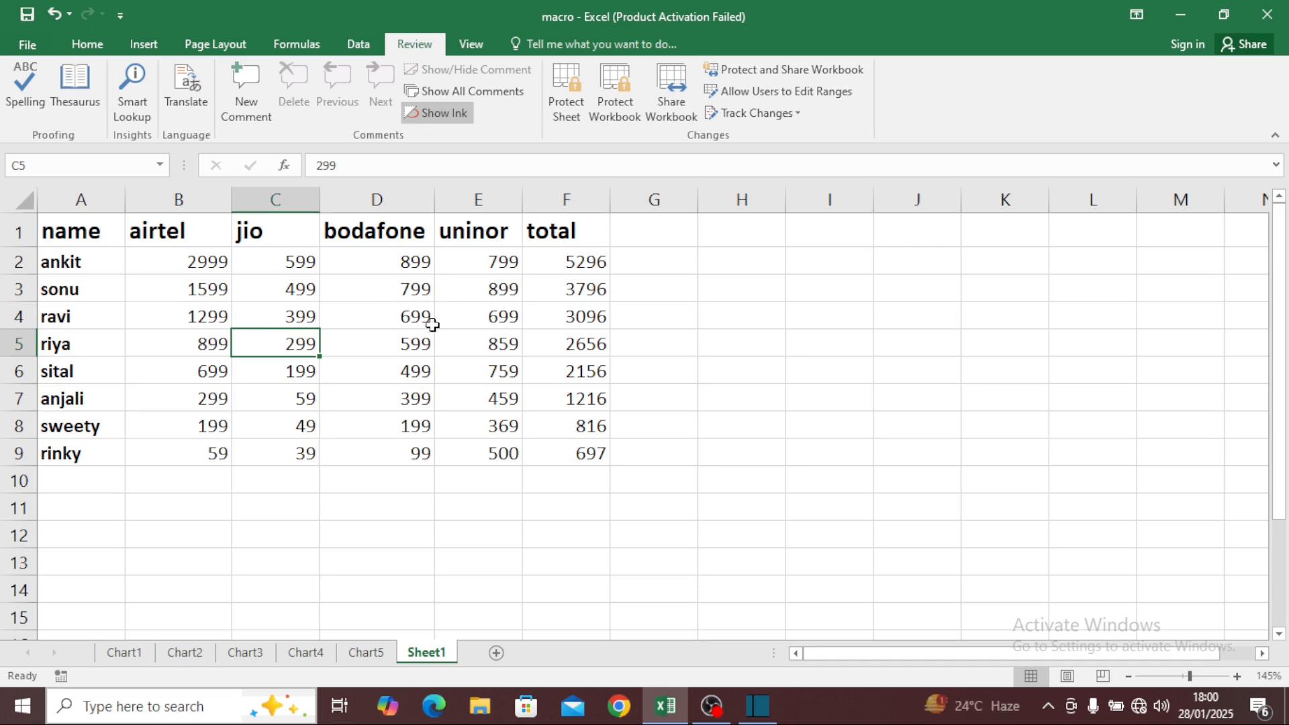
pyautogui.click(497, 342)
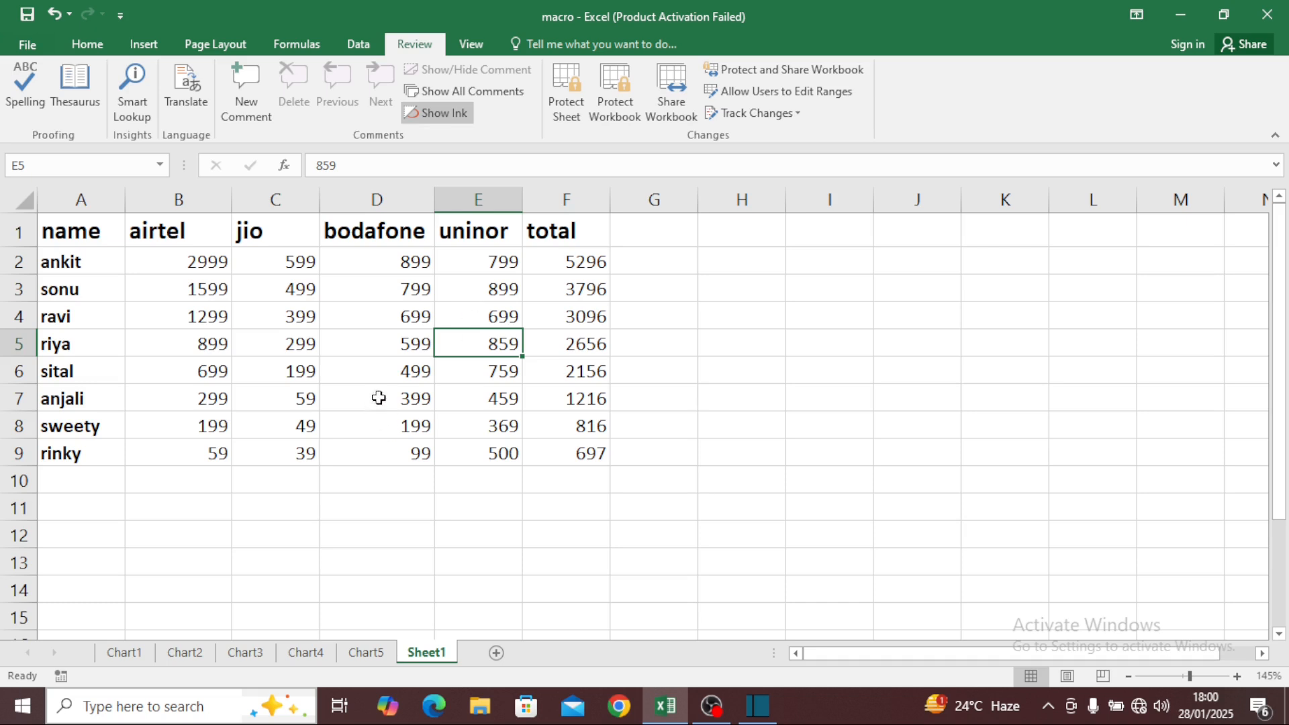
pyautogui.click(246, 296)
pyautogui.moveTo(101, 234); pyautogui.dragTo(532, 446)
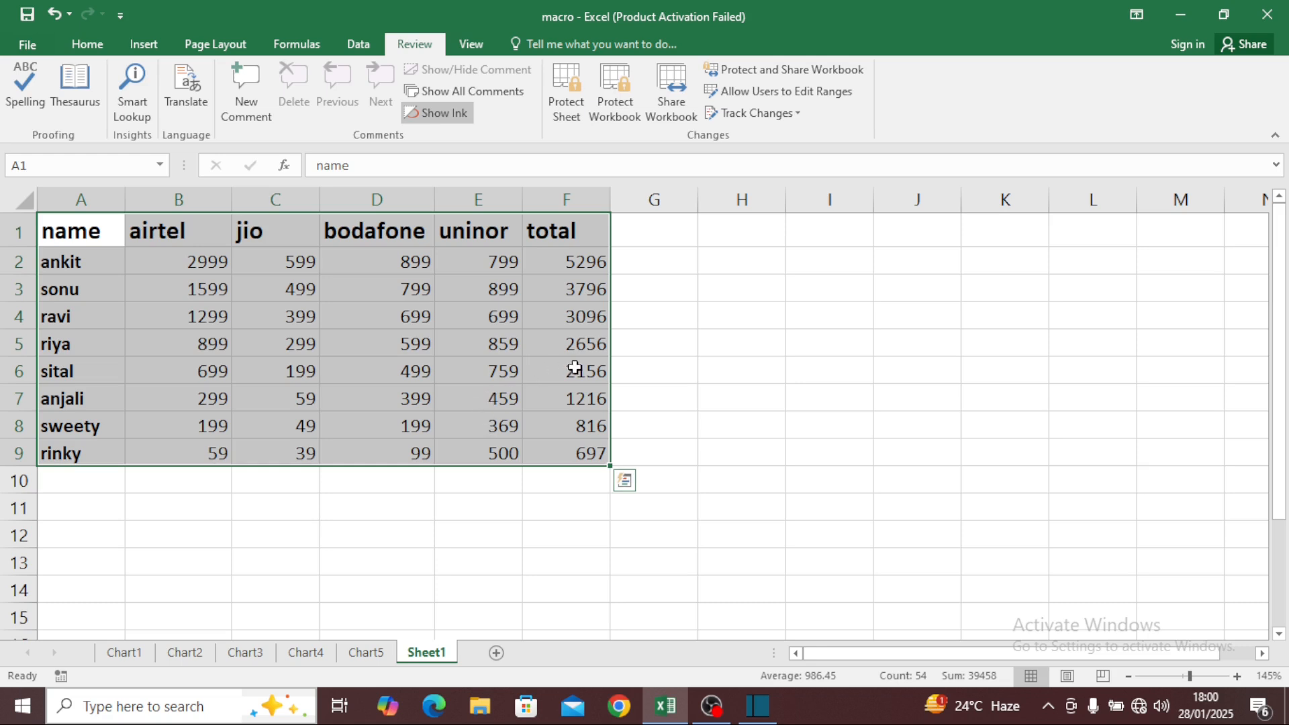
pyautogui.click(650, 419)
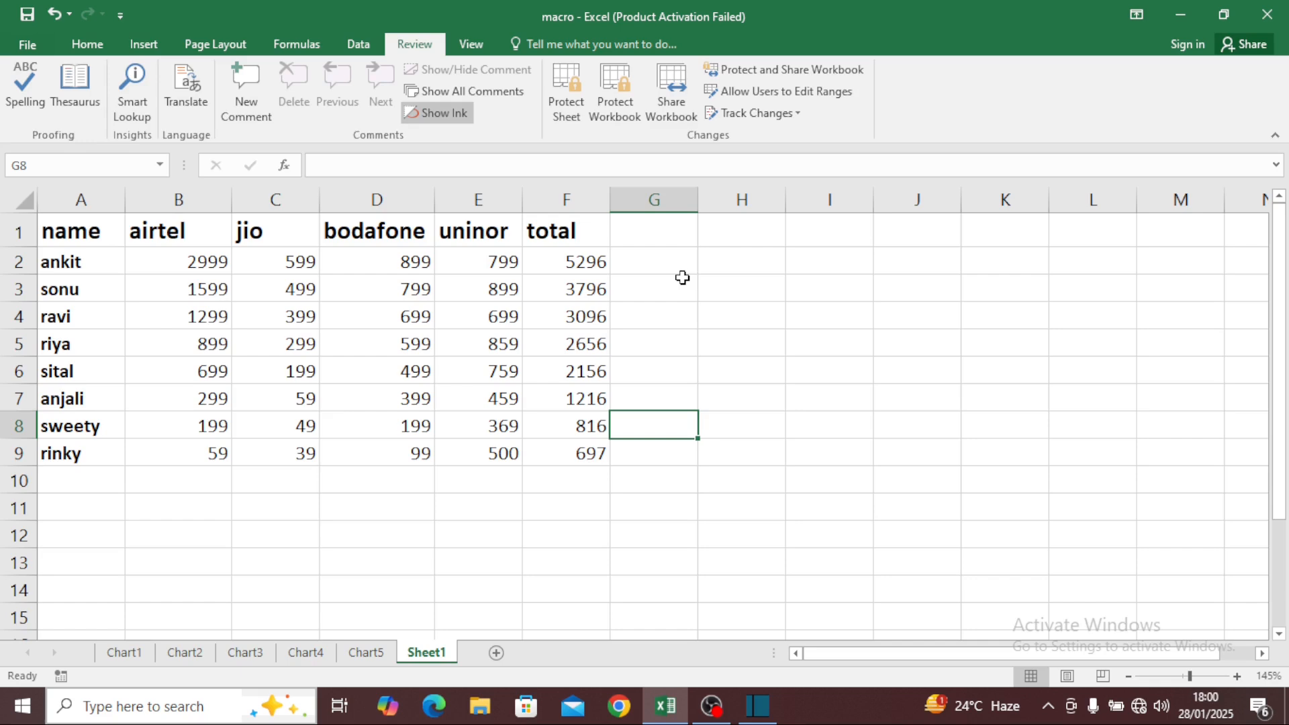
pyautogui.click(708, 287)
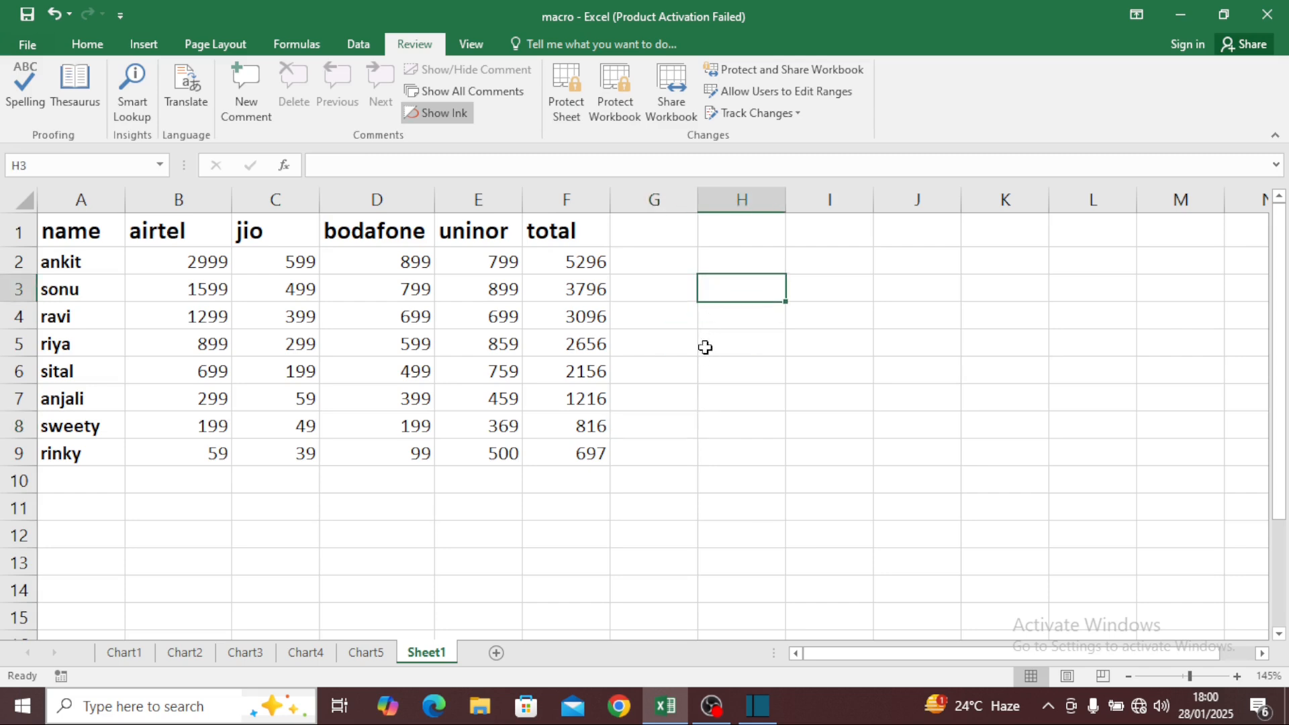